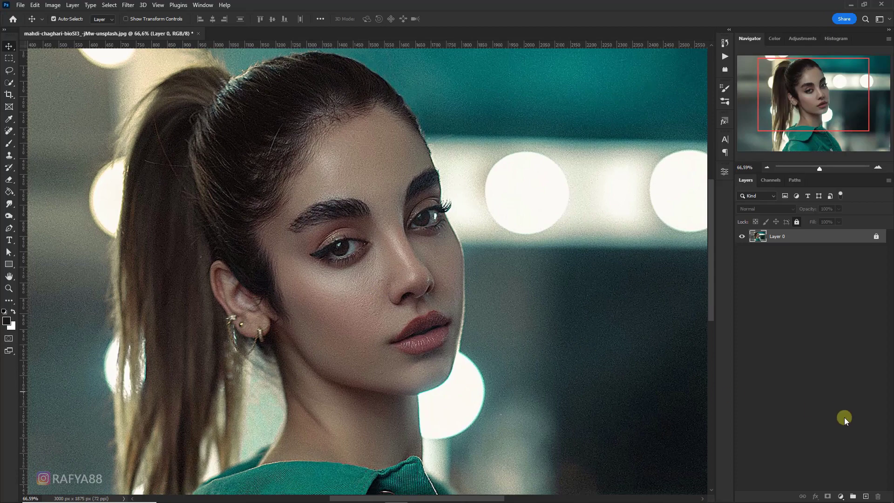
# Step: Add a new layer and set up the Brush tool with 80% flow and 73% opacity
pyautogui.click(865, 495)
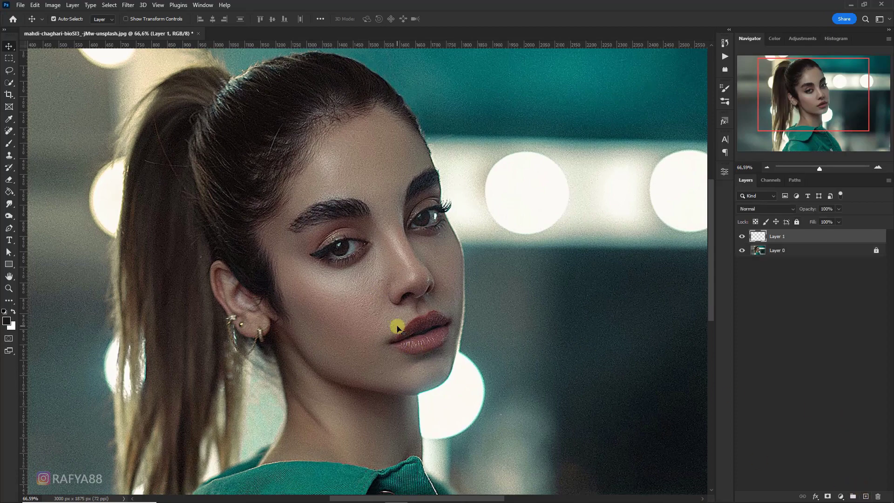
pyautogui.click(9, 143)
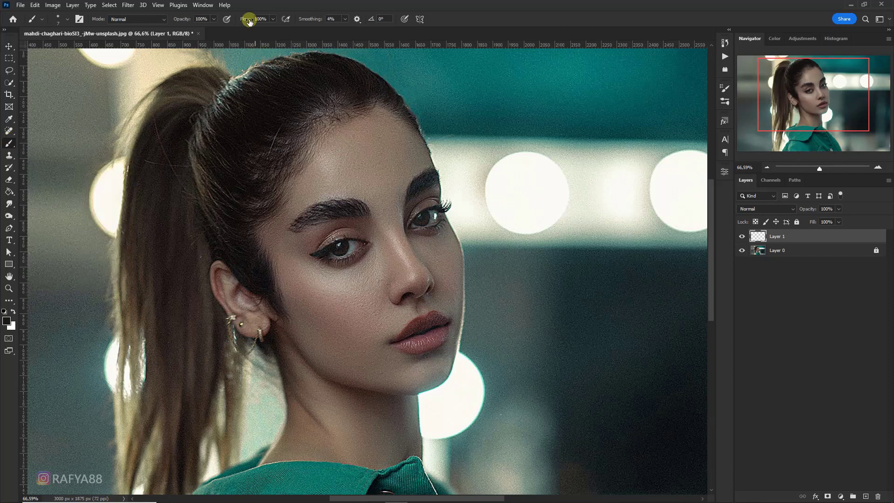
pyautogui.moveTo(249, 22); pyautogui.dragTo(240, 21)
pyautogui.moveTo(186, 21); pyautogui.dragTo(175, 20)
# Step: Sample the lip color and paint over the lips on Layer 1 with a soft brush reduced to 30 px
pyautogui.scroll(3, 415, 319)
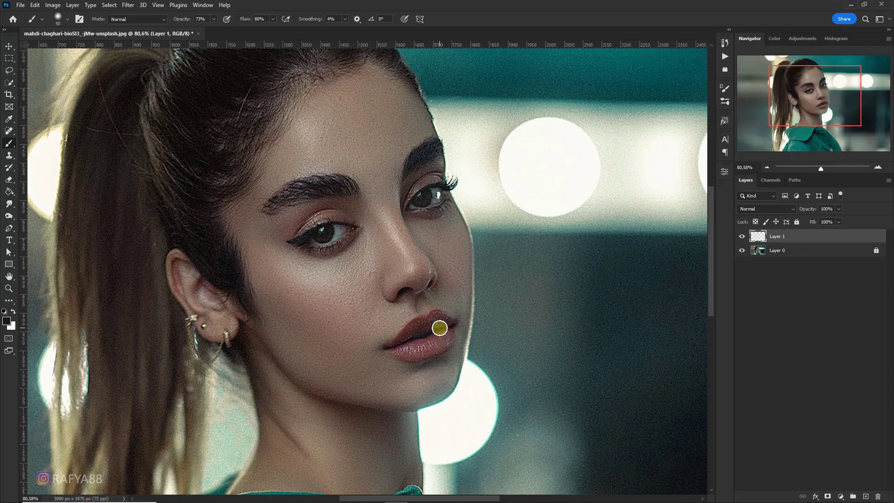
pyautogui.keyDown('alt'); pyautogui.click(420, 324); pyautogui.keyUp('alt')
pyautogui.scroll(1, 420, 324)
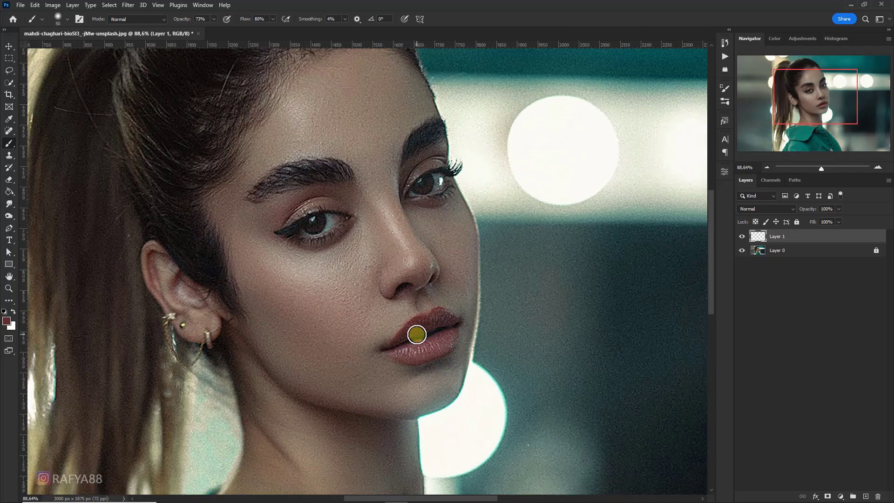
pyautogui.scroll(-1, 417, 334)
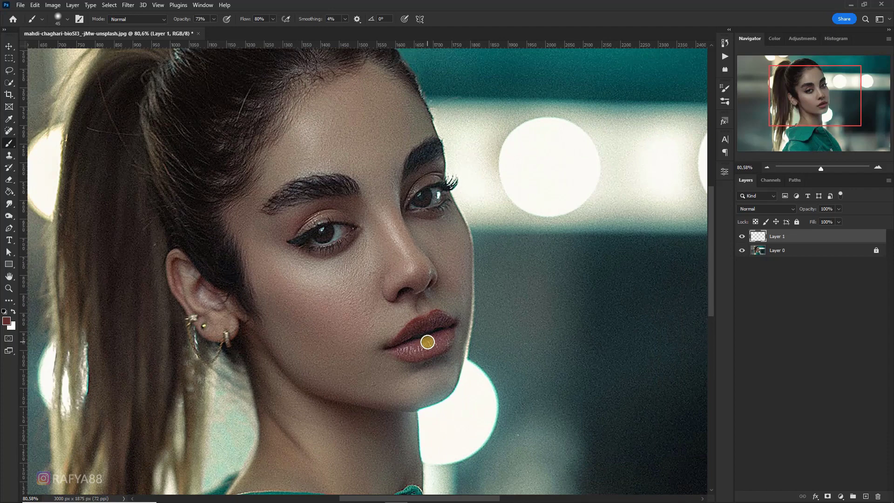
pyautogui.press('[')
pyautogui.moveTo(427, 342)
pyautogui.mouseDown()
pyautogui.moveTo(406, 352)
pyautogui.moveTo(445, 336)
pyautogui.mouseUp()
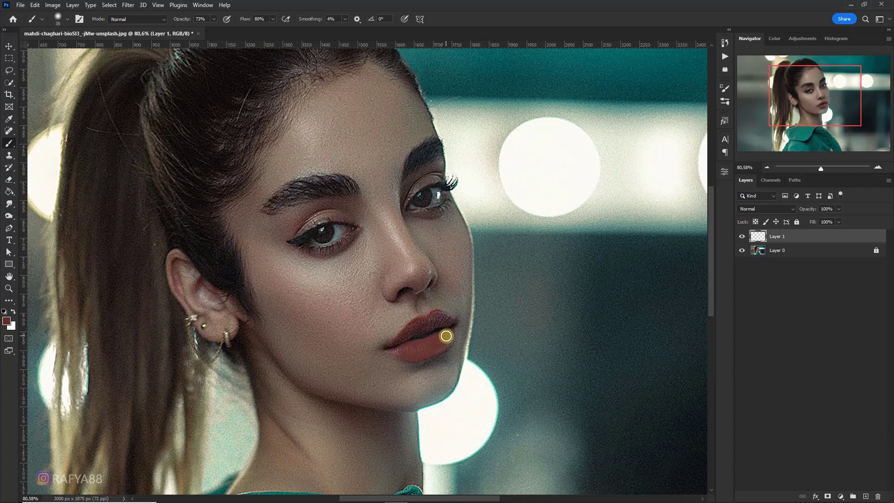
pyautogui.rightClick(447, 338)
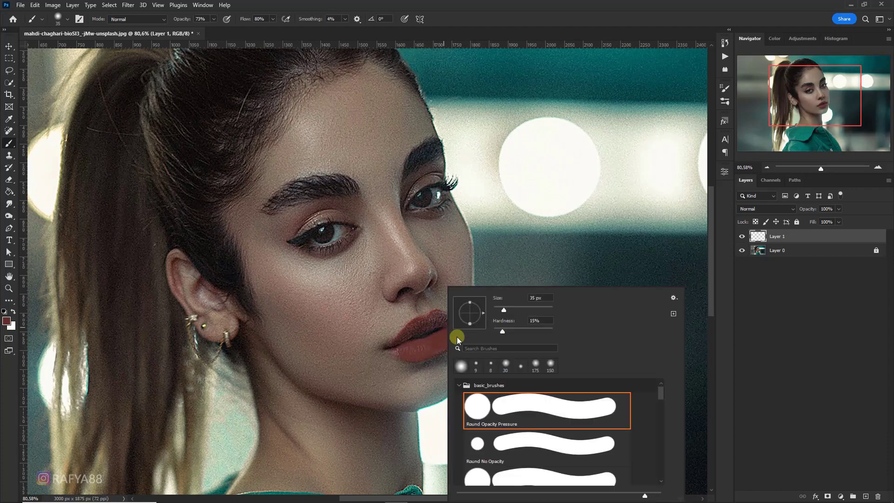
pyautogui.press('Return')
pyautogui.press('[')
pyautogui.moveTo(439, 346); pyautogui.dragTo(402, 351)
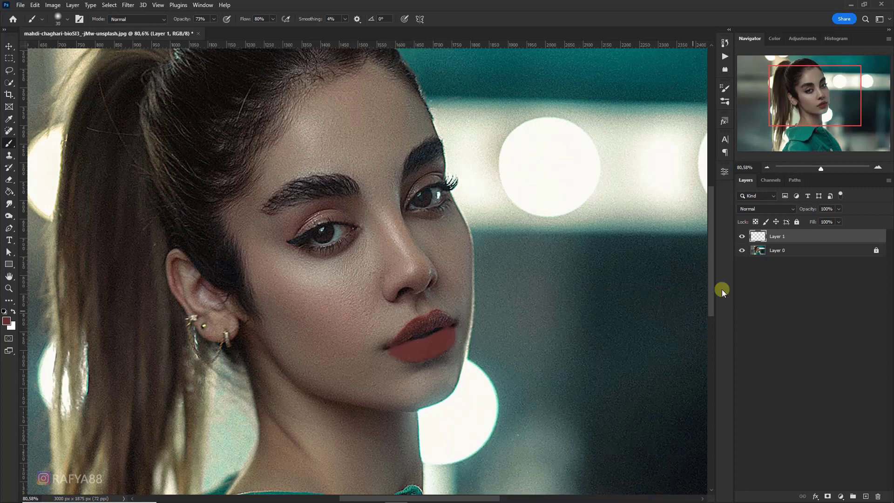
# Step: Set Layer 1's blend mode to Color and adjust the brush size to touch up the lip edges
pyautogui.click(745, 208)
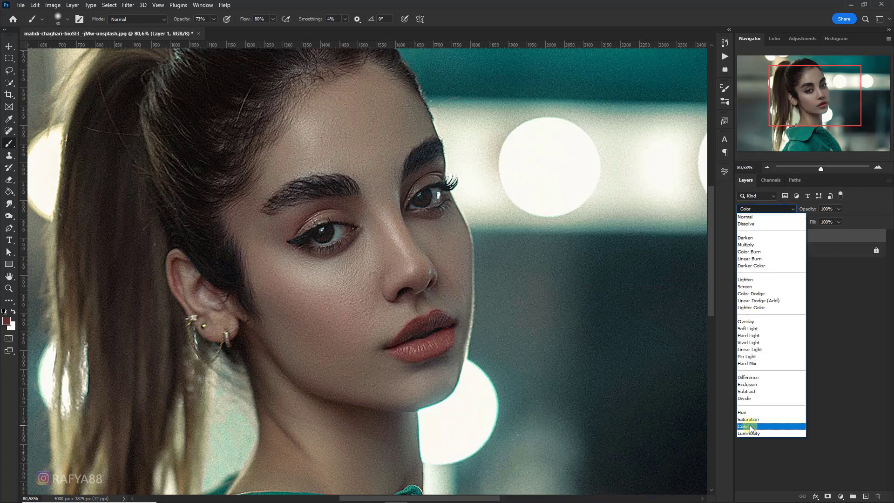
pyautogui.click(750, 425)
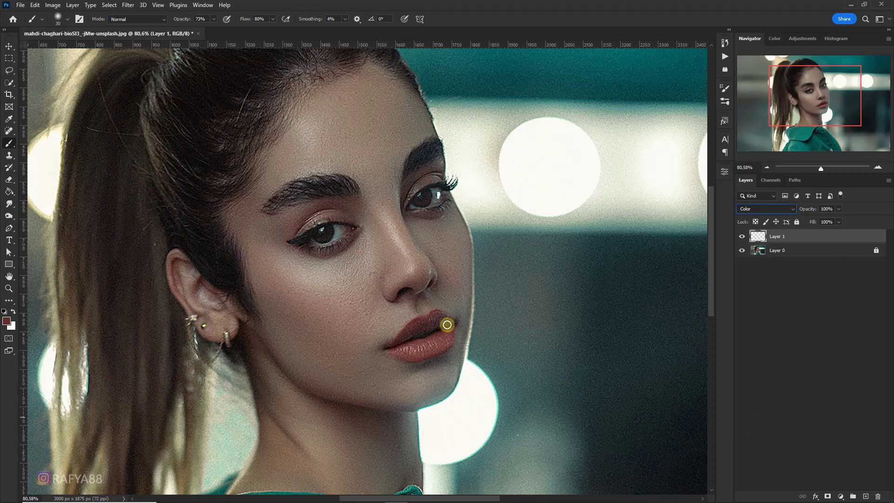
pyautogui.press(']')
pyautogui.press('[')
pyautogui.press('[')
# Step: Raise Layer 1's saturation to +13 with Hue/Saturation and toggle the layer to compare the lip color
pyautogui.click(788, 237)
pyautogui.hotkey('ctrl', 'u')
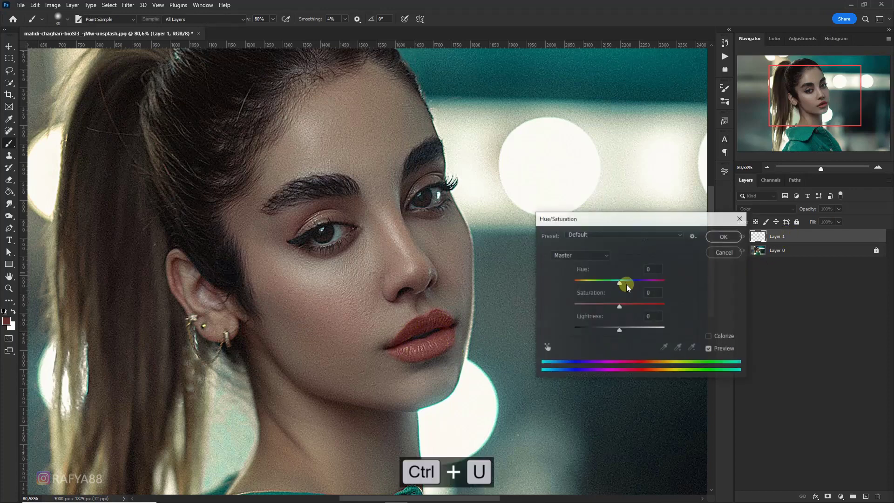
pyautogui.moveTo(618, 306); pyautogui.dragTo(625, 305)
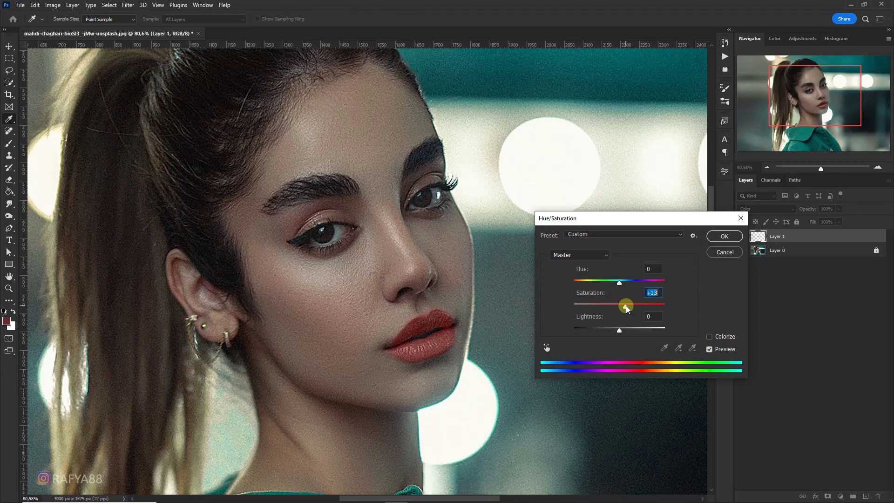
pyautogui.moveTo(619, 329); pyautogui.dragTo(619, 328)
pyautogui.click(724, 236)
pyautogui.click(741, 239)
pyautogui.click(742, 239)
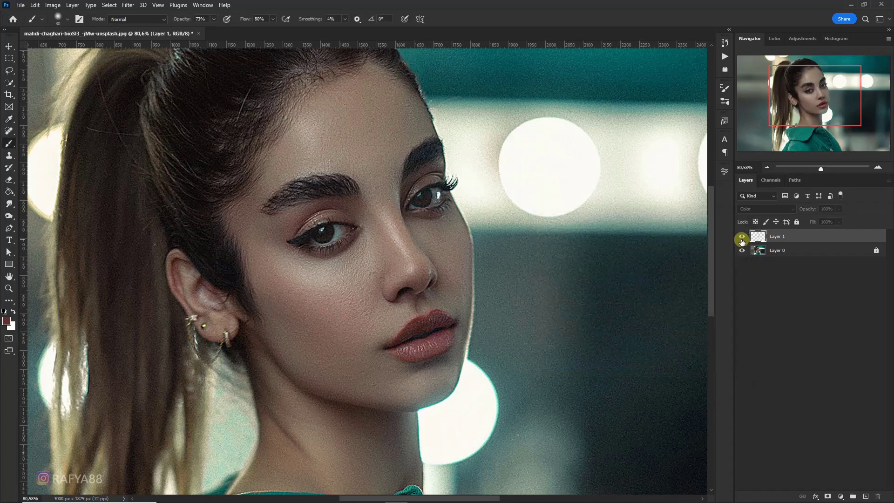
# Step: Add a new layer above Layer 1 and paint reddish eyeshadow along the upper lid of the eye nearest the bright lights
pyautogui.scroll(-4, 496, 243)
pyautogui.scroll(4, 463, 226)
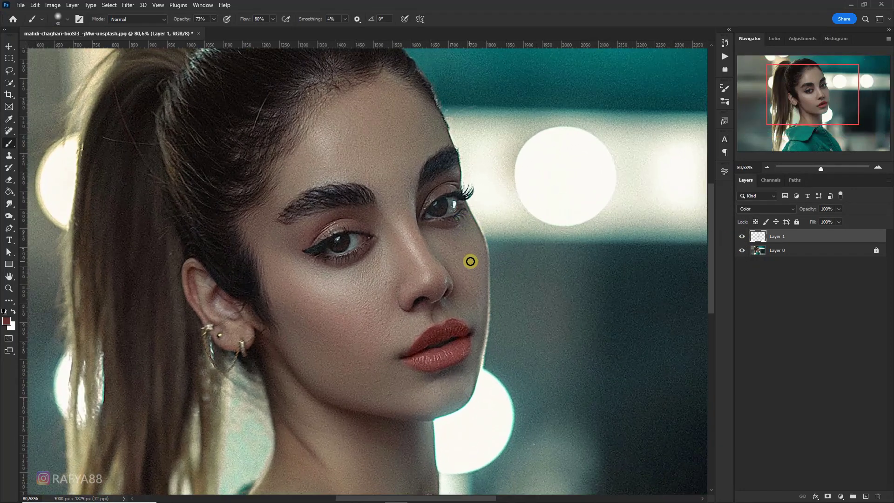
pyautogui.click(866, 495)
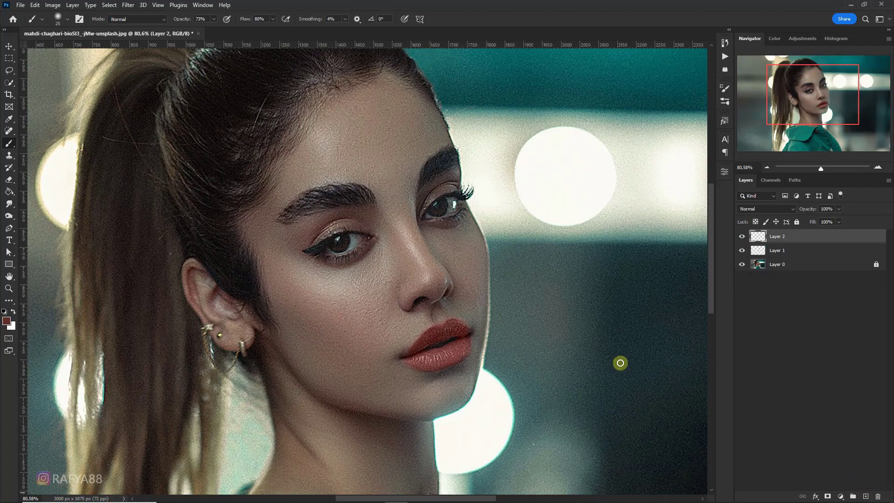
pyautogui.scroll(3, 444, 194)
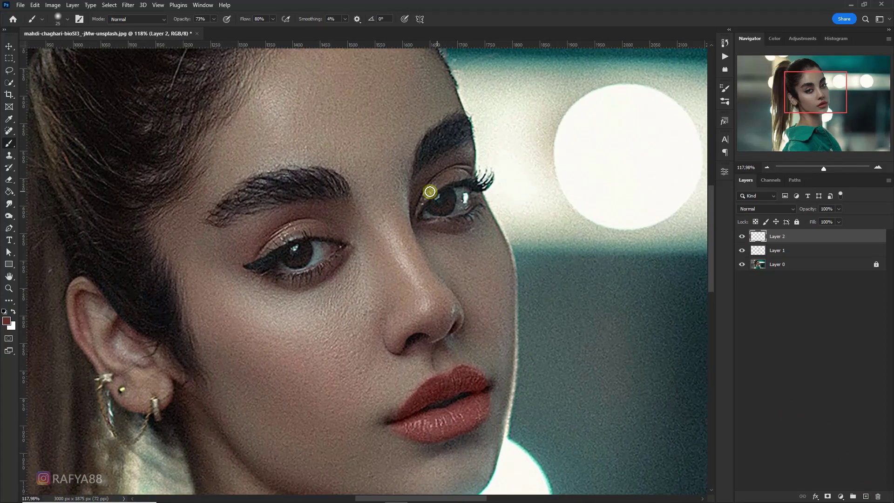
pyautogui.scroll(-1, 414, 198)
pyautogui.moveTo(423, 197)
pyautogui.mouseDown()
pyautogui.moveTo(463, 176)
pyautogui.moveTo(415, 213)
pyautogui.mouseUp()
pyautogui.press('[')
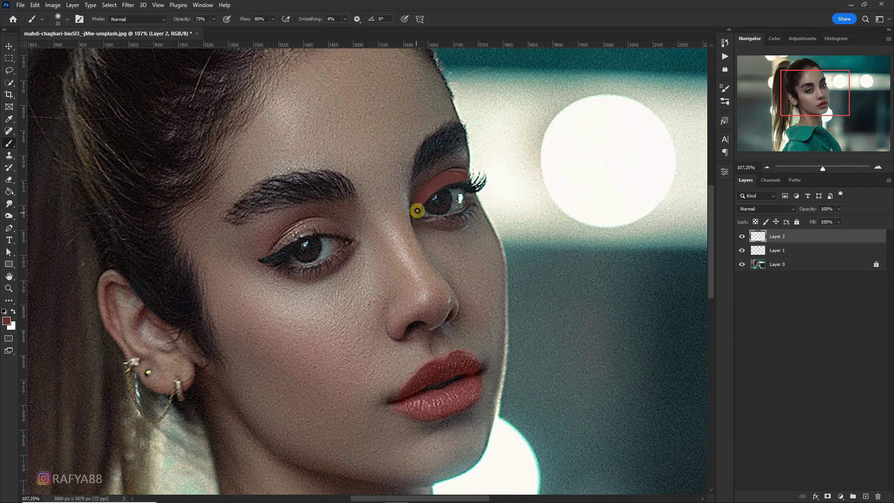
# Step: Set Layer 2 to Color blend mode at 81% opacity and paint the same shade under the eye
pyautogui.click(765, 208)
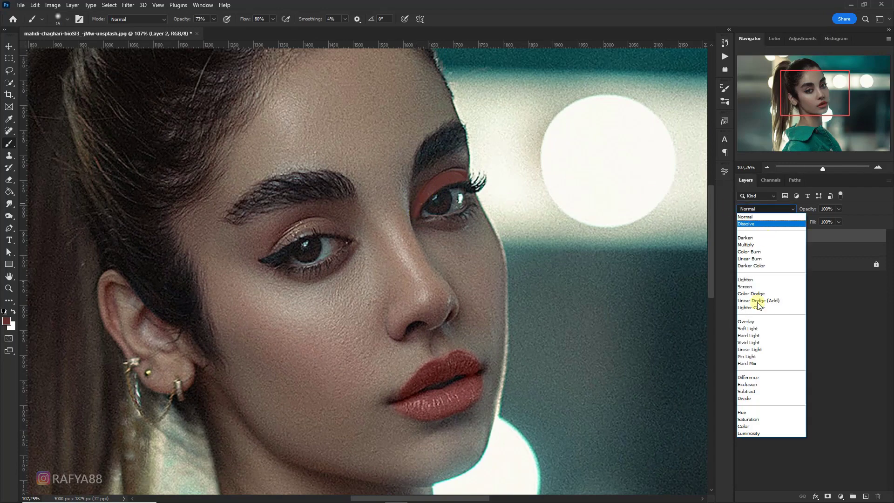
pyautogui.click(753, 426)
pyautogui.moveTo(804, 209); pyautogui.dragTo(764, 214)
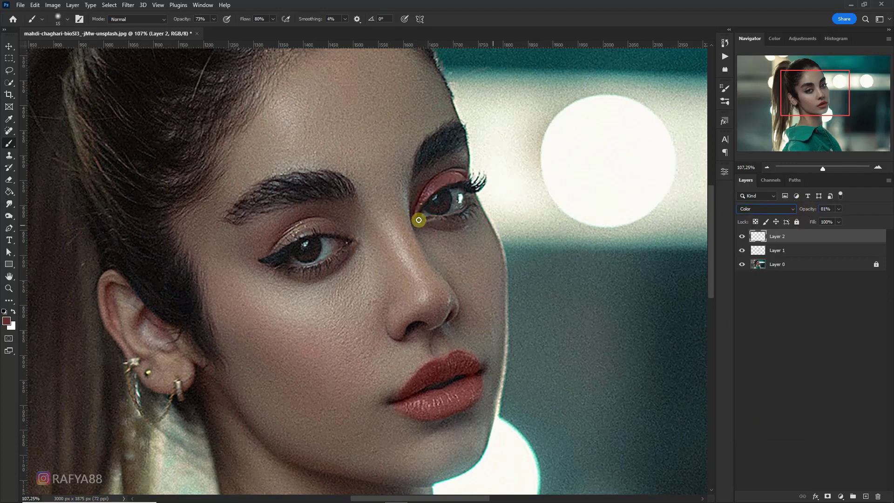
pyautogui.press(']')
pyautogui.moveTo(428, 222); pyautogui.dragTo(473, 209)
# Step: Add another layer and paint wider eyeshadow up to the brow with a 25 px brush at 60% opacity
pyautogui.click(865, 496)
pyautogui.press(']')
pyautogui.press('6')
pyautogui.moveTo(417, 199)
pyautogui.mouseDown()
pyautogui.moveTo(432, 167)
pyautogui.moveTo(453, 158)
pyautogui.mouseUp()
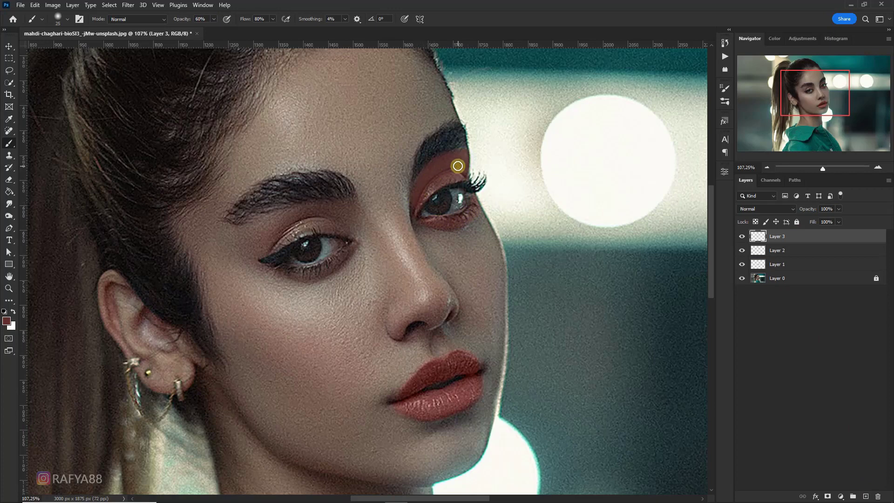
# Step: Set Layer 3's blend mode to Color and lower its opacity to 58%
pyautogui.click(766, 209)
pyautogui.click(752, 425)
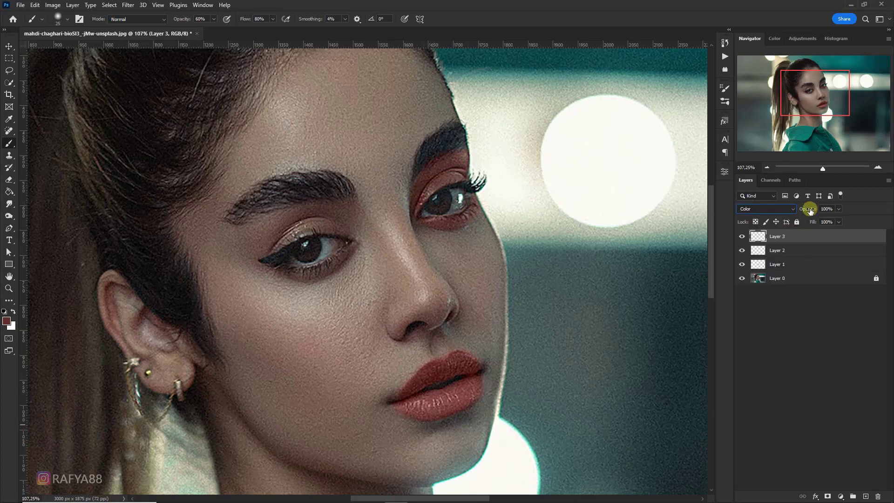
pyautogui.moveTo(809, 208); pyautogui.dragTo(792, 210)
# Step: Set Layer 2's opacity to 72% and switch to the Eraser tool
pyautogui.click(775, 248)
pyautogui.click(9, 179)
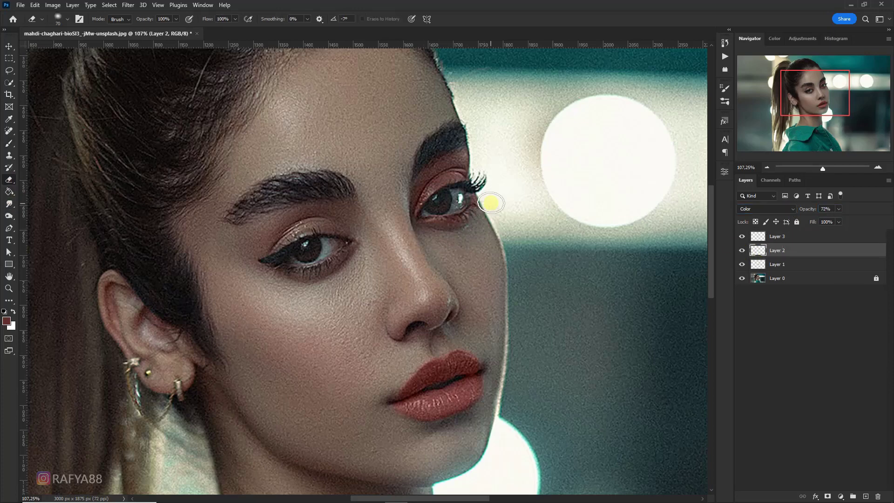
pyautogui.hotkey('ctrl', '0')
pyautogui.scroll(3, 377, 170)
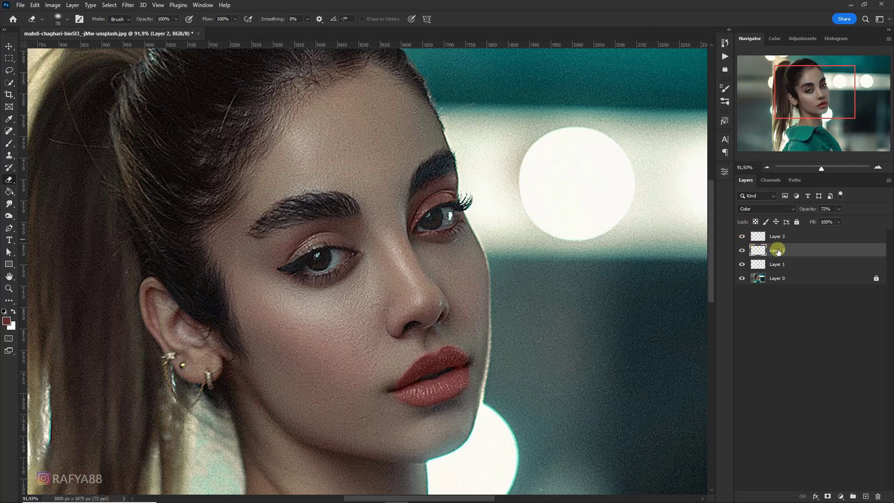
# Step: Increase Layer 2's saturation with Hue/Saturation and toggle the layer to compare the eyeshadow
pyautogui.hotkey('ctrl', 'u')
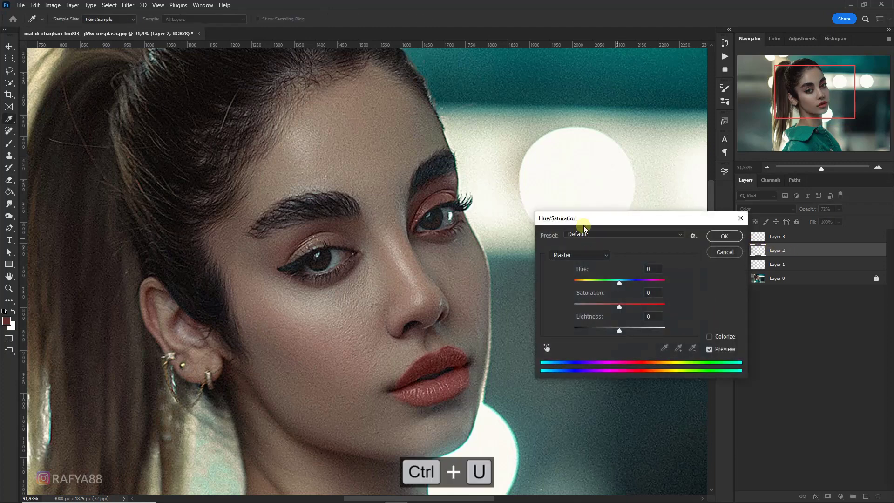
pyautogui.moveTo(619, 305); pyautogui.dragTo(632, 308)
pyautogui.click(724, 236)
pyautogui.press('e')
pyautogui.click(742, 251)
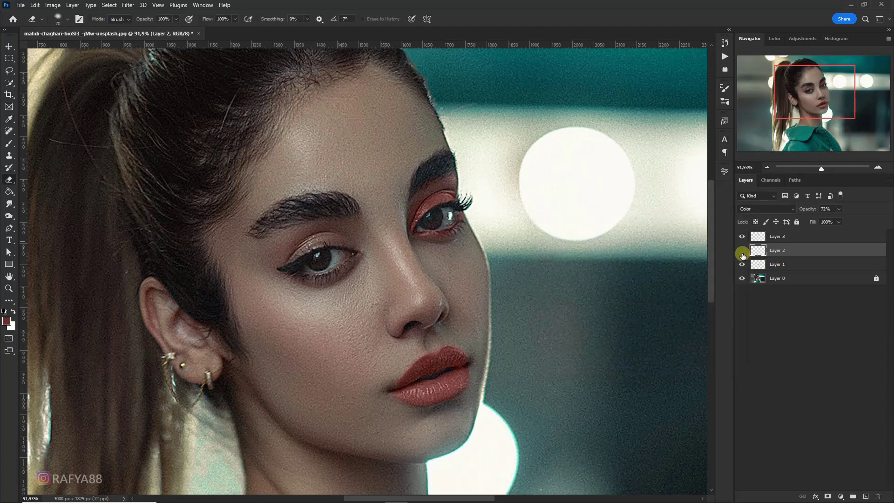
pyautogui.click(743, 252)
# Step: Merge all visible layers into a new layer on top, duplicate it, and hide the duplicate
pyautogui.click(786, 237)
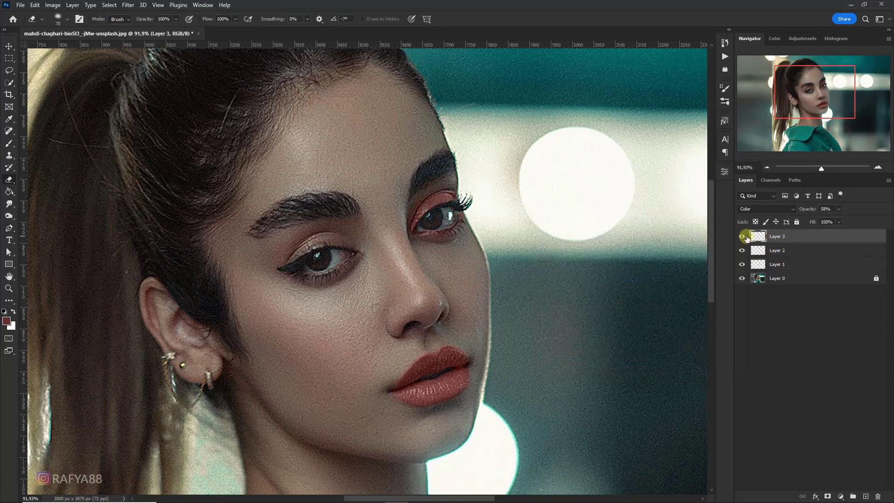
pyautogui.hotkey('ctrl', 'shift', 'alt', 'e')
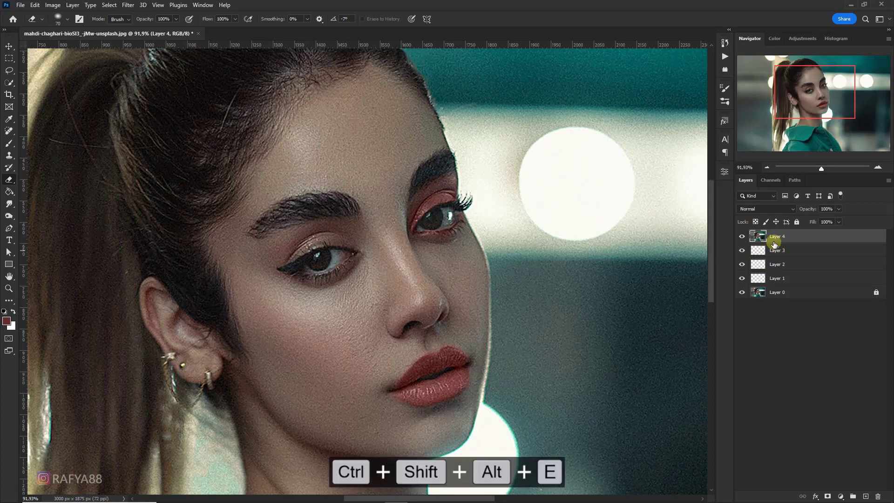
pyautogui.hotkey('ctrl', 'j')
pyautogui.click(741, 236)
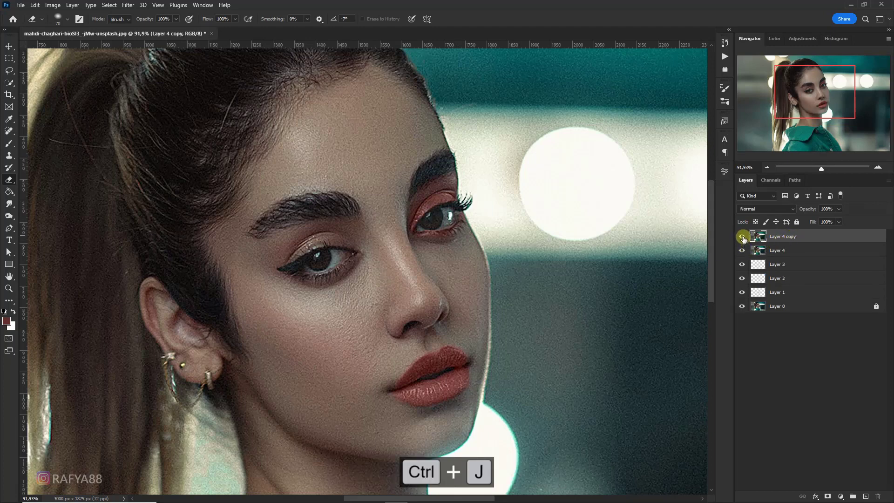
# Step: Add a Hue/Saturation adjustment above Layer 4 with Colorize enabled and the hue set to 205
pyautogui.click(785, 251)
pyautogui.click(840, 496)
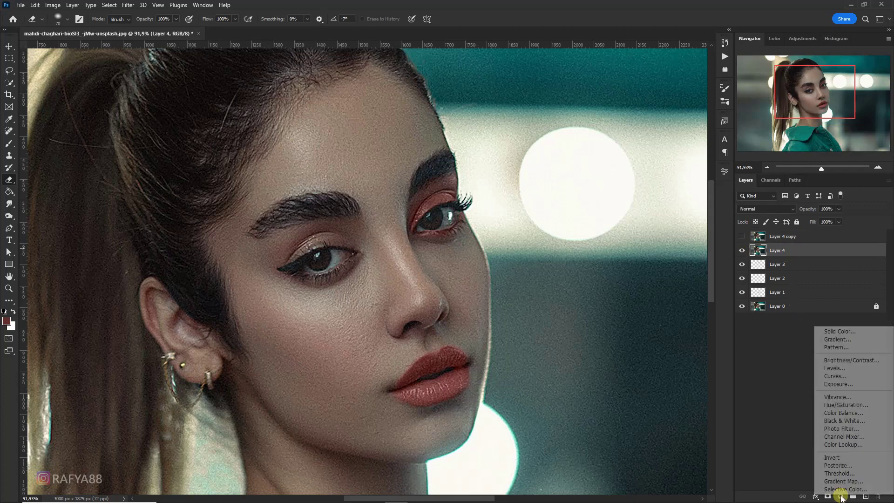
pyautogui.click(861, 405)
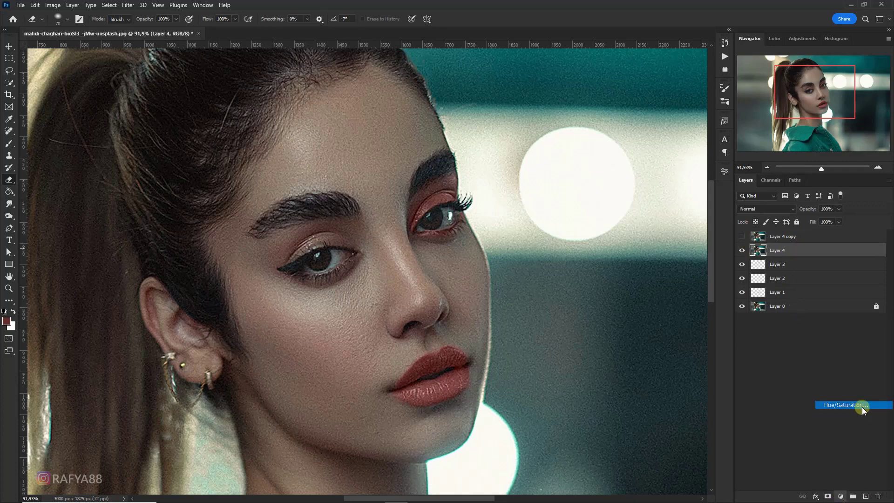
pyautogui.click(643, 283)
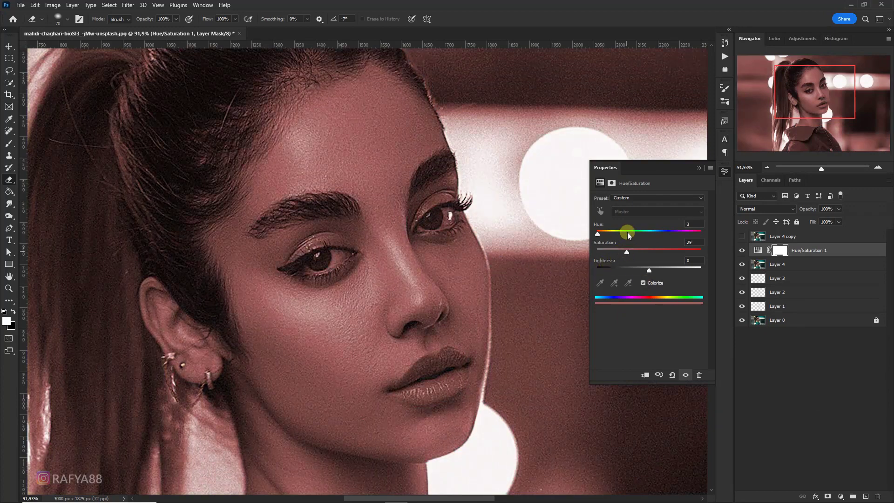
pyautogui.moveTo(626, 232); pyautogui.dragTo(655, 234)
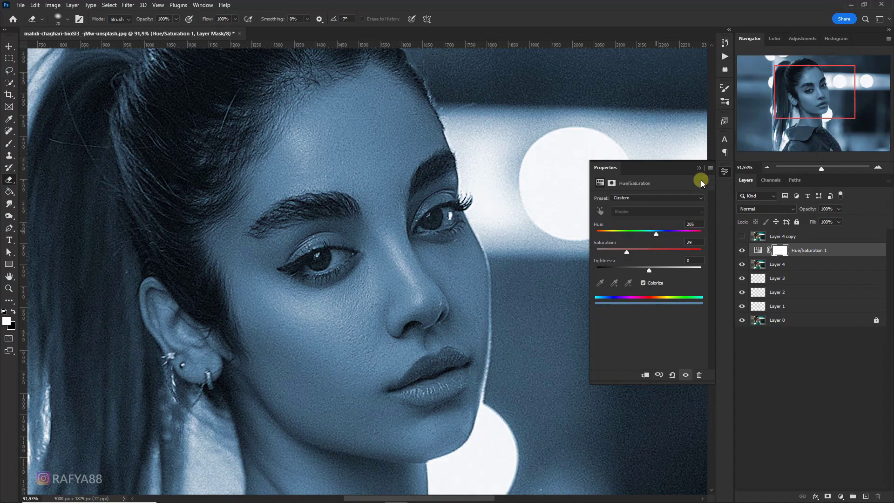
pyautogui.click(698, 168)
# Step: Make the Layer 4 copy layer visible again above the Hue/Saturation adjustment
pyautogui.scroll(-3, 439, 195)
pyautogui.scroll(3, 335, 222)
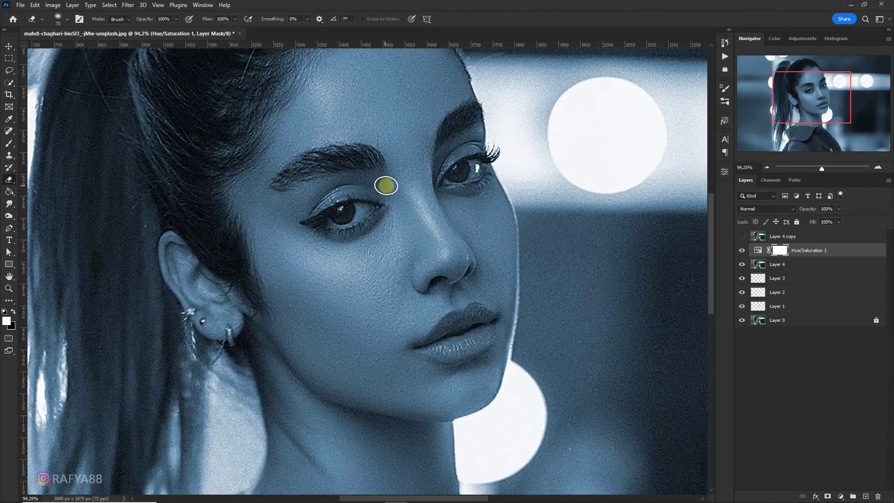
pyautogui.moveTo(386, 185); pyautogui.dragTo(399, 214)
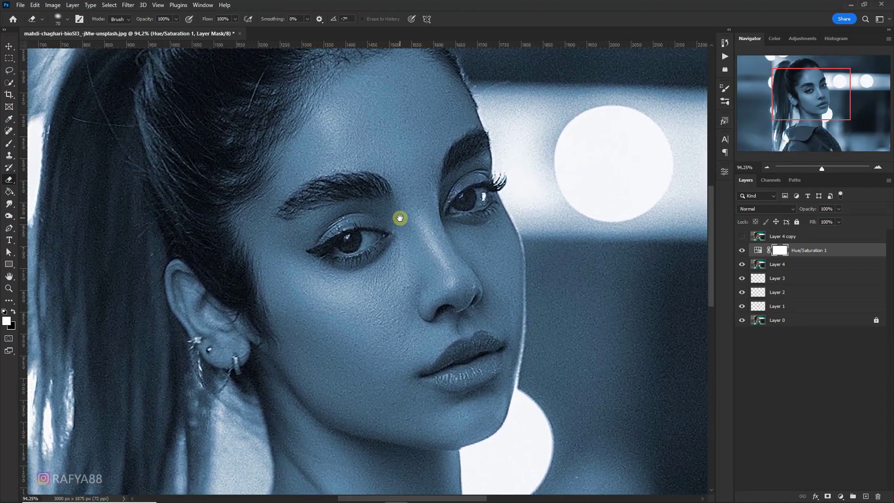
pyautogui.click(740, 237)
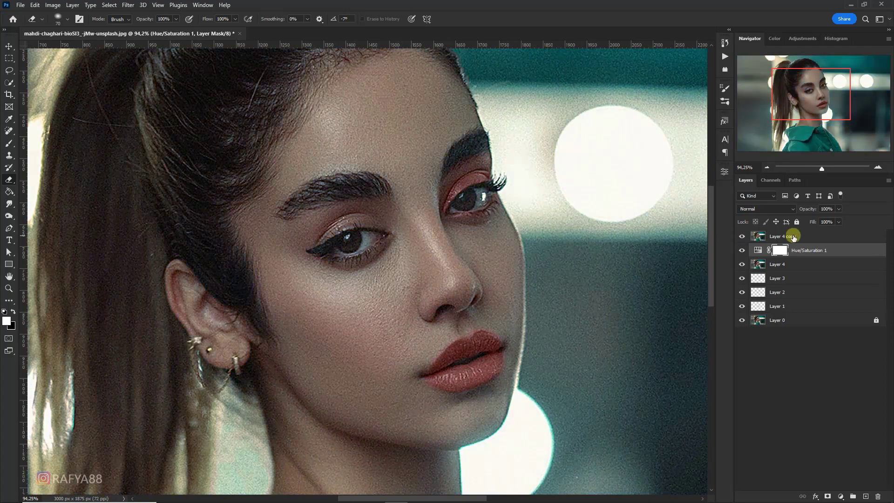
# Step: Add a layer mask to the Layer 4 copy layer
pyautogui.click(790, 236)
pyautogui.scroll(-3, 437, 187)
pyautogui.scroll(3, 438, 187)
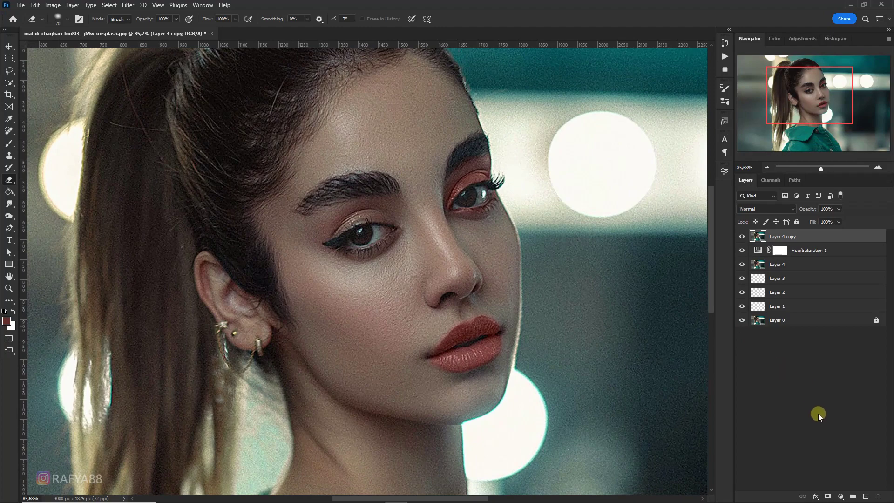
pyautogui.click(828, 496)
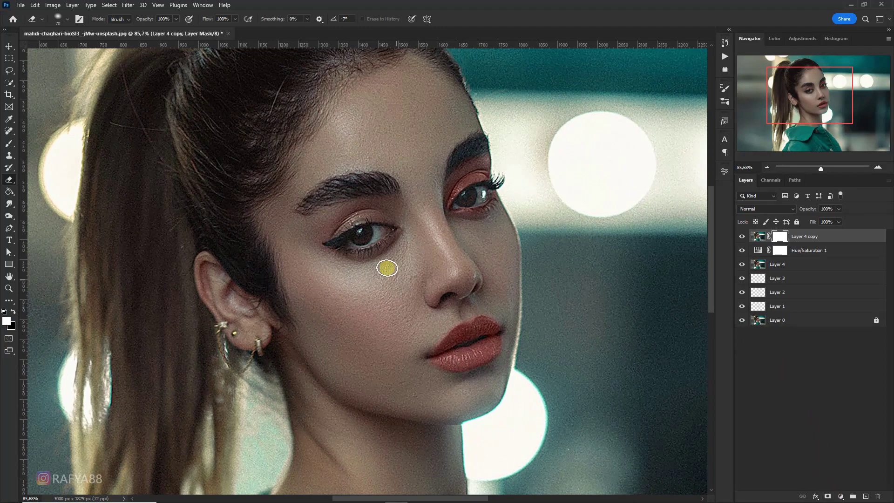
# Step: Lasso a jagged-edged selection over the ear-side half of the face, from the forehead past the nose and lips to the chin and cheek
pyautogui.click(9, 70)
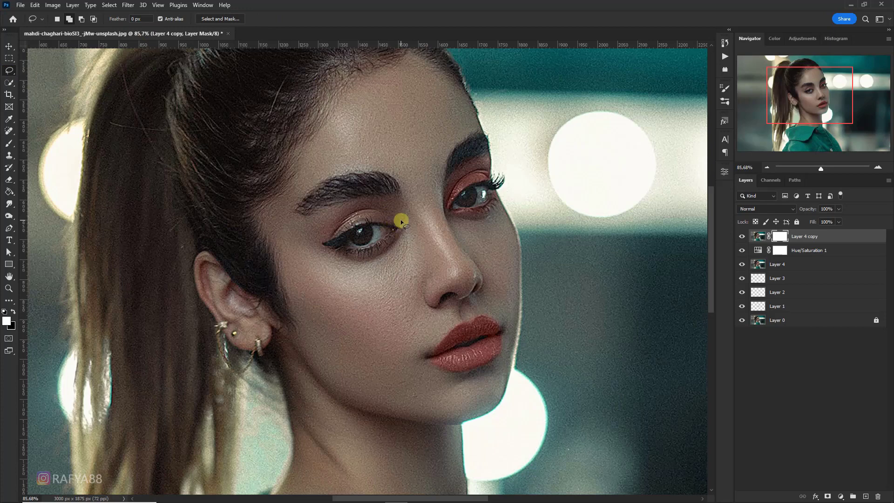
pyautogui.scroll(-1, 400, 220)
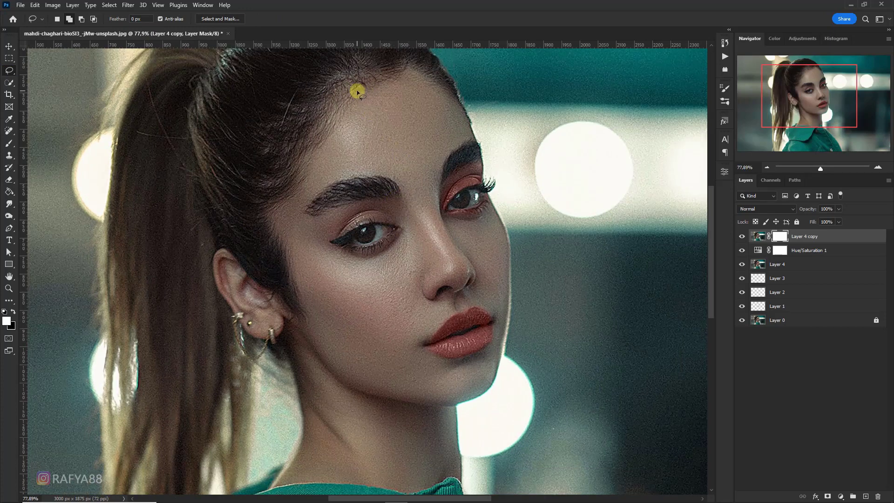
pyautogui.moveTo(356, 112)
pyautogui.mouseDown()
pyautogui.moveTo(325, 153)
pyautogui.moveTo(367, 139)
pyautogui.mouseUp()
pyautogui.moveTo(405, 196)
pyautogui.mouseDown()
pyautogui.moveTo(404, 222)
pyautogui.moveTo(418, 220)
pyautogui.moveTo(403, 249)
pyautogui.moveTo(362, 276)
pyautogui.mouseUp()
pyautogui.moveTo(416, 252)
pyautogui.mouseDown()
pyautogui.moveTo(438, 247)
pyautogui.moveTo(392, 286)
pyautogui.mouseUp()
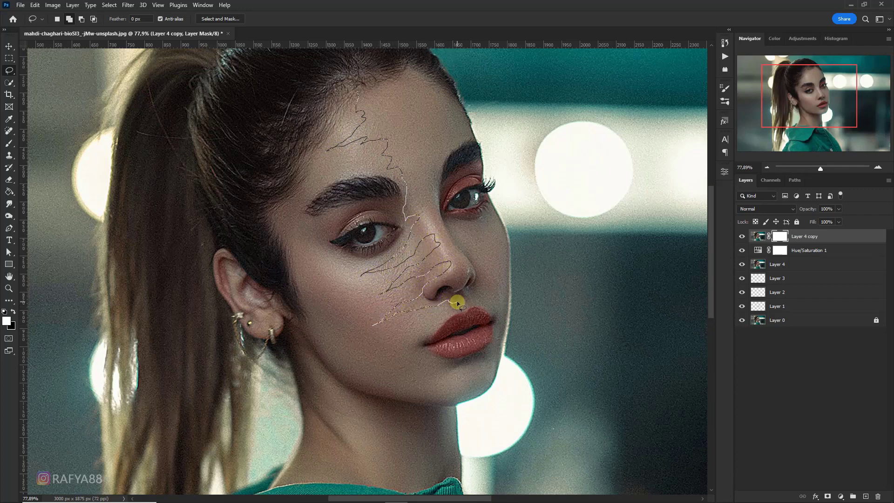
pyautogui.moveTo(475, 353); pyautogui.dragTo(460, 383)
pyautogui.moveTo(400, 383)
pyautogui.mouseDown()
pyautogui.moveTo(389, 369)
pyautogui.moveTo(352, 361)
pyautogui.mouseUp()
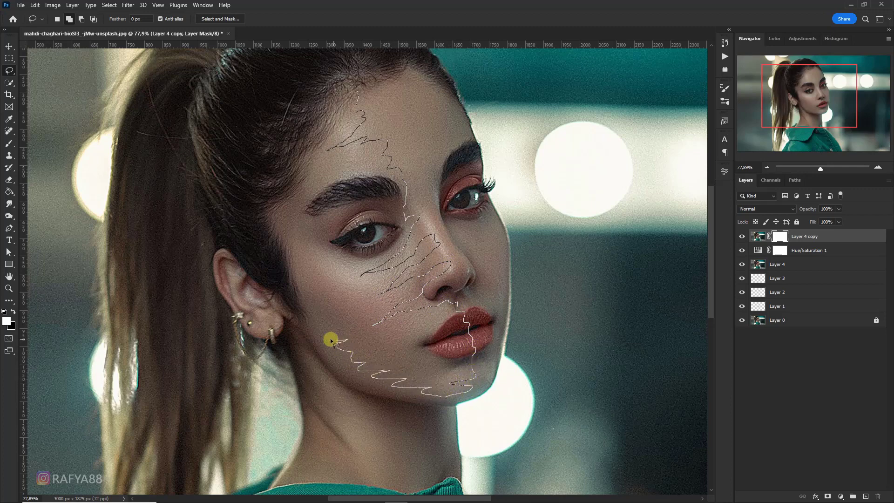
pyautogui.moveTo(303, 297); pyautogui.dragTo(310, 275)
pyautogui.moveTo(287, 184)
pyautogui.mouseDown()
pyautogui.moveTo(297, 134)
pyautogui.moveTo(354, 84)
pyautogui.mouseUp()
pyautogui.hotkey('ctrl', '0')
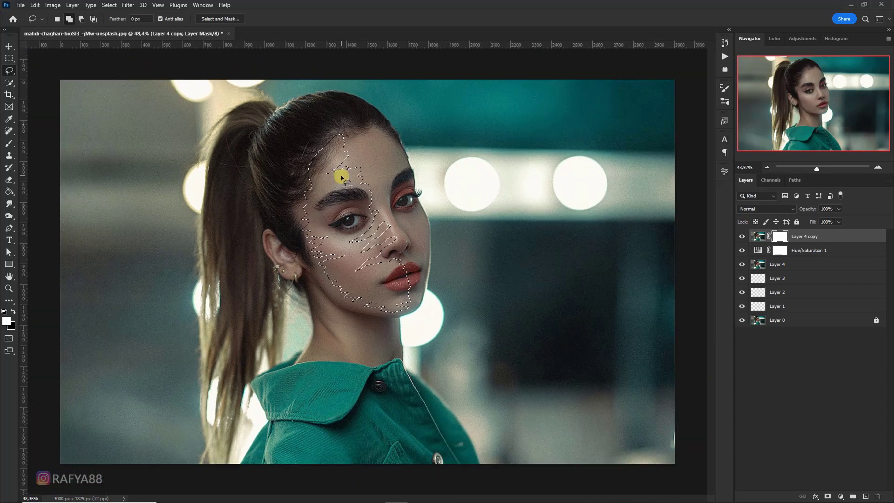
# Step: Paint the selected face area black on the Layer 4 copy mask with a 700 px brush at 100% opacity, and deselect
pyautogui.scroll(-1, 338, 183)
pyautogui.scroll(2, 354, 215)
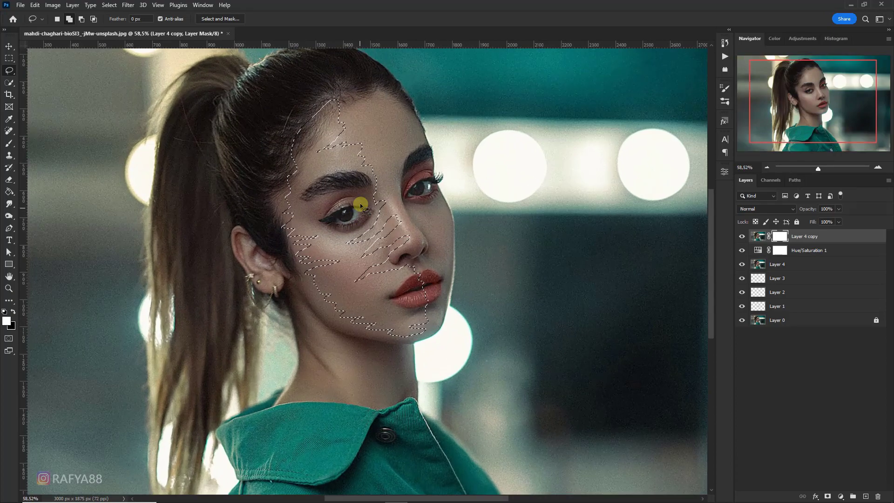
pyautogui.scroll(1, 359, 203)
pyautogui.click(9, 143)
pyautogui.click(13, 311)
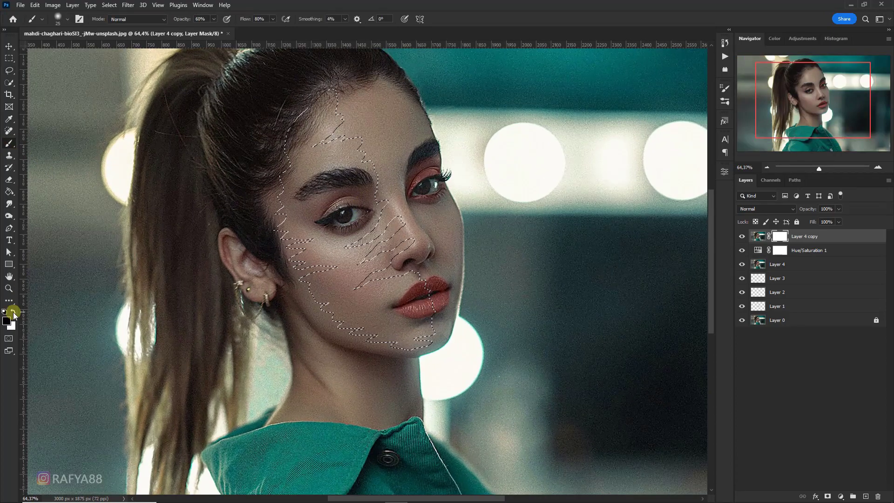
pyautogui.press(']')
pyautogui.press(']')
pyautogui.press(']')
pyautogui.press(']')
pyautogui.press(']')
pyautogui.press(']')
pyautogui.press(']')
pyautogui.press(']')
pyautogui.press(']')
pyautogui.press(']')
pyautogui.press(']')
pyautogui.press(']')
pyautogui.press(']')
pyautogui.press(']')
pyautogui.press(']')
pyautogui.press(']')
pyautogui.press(']')
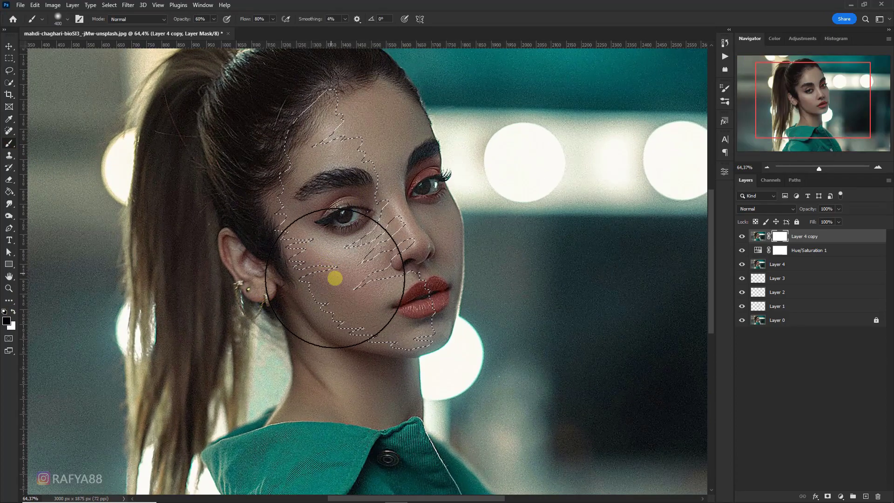
pyautogui.press(']')
pyautogui.moveTo(181, 19); pyautogui.dragTo(294, 52)
pyautogui.moveTo(361, 289)
pyautogui.mouseDown()
pyautogui.moveTo(315, 154)
pyautogui.moveTo(295, 186)
pyautogui.moveTo(321, 230)
pyautogui.moveTo(414, 312)
pyautogui.moveTo(307, 135)
pyautogui.moveTo(351, 240)
pyautogui.moveTo(389, 282)
pyautogui.mouseUp()
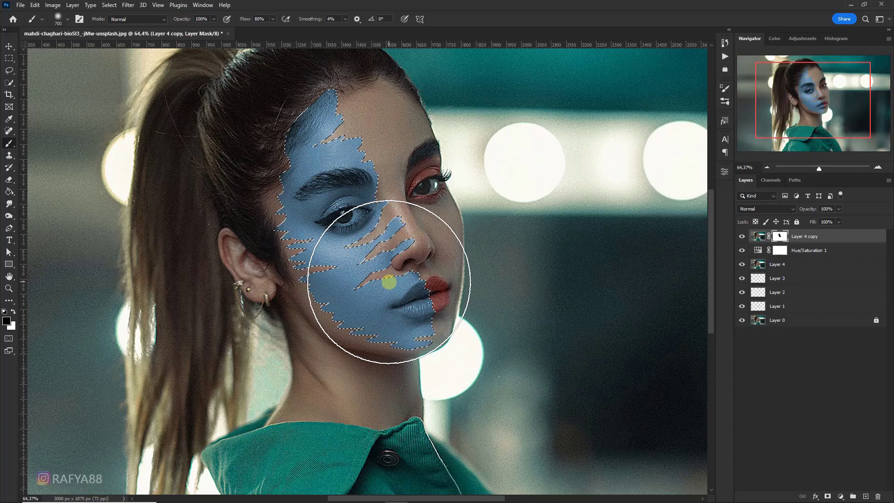
pyautogui.hotkey('ctrl', 'd')
pyautogui.scroll(-4, 389, 178)
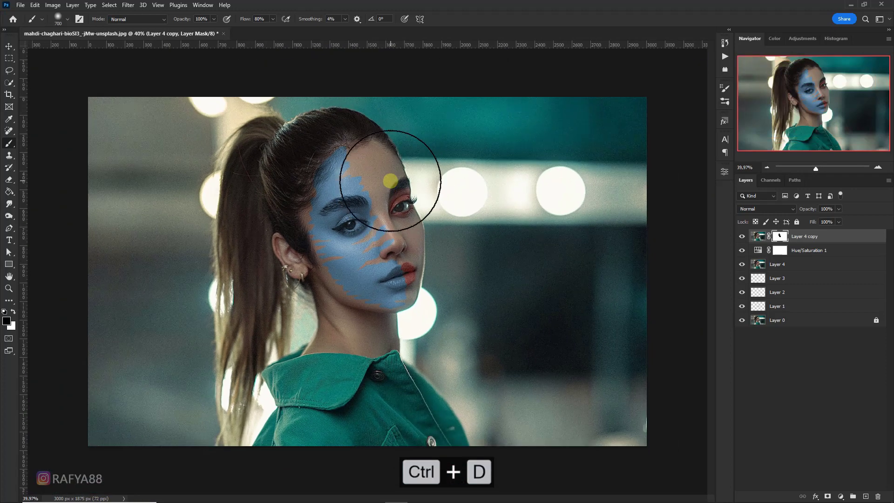
# Step: Reduce the brush size to about 250 px
pyautogui.scroll(4, 350, 205)
pyautogui.scroll(1, 343, 193)
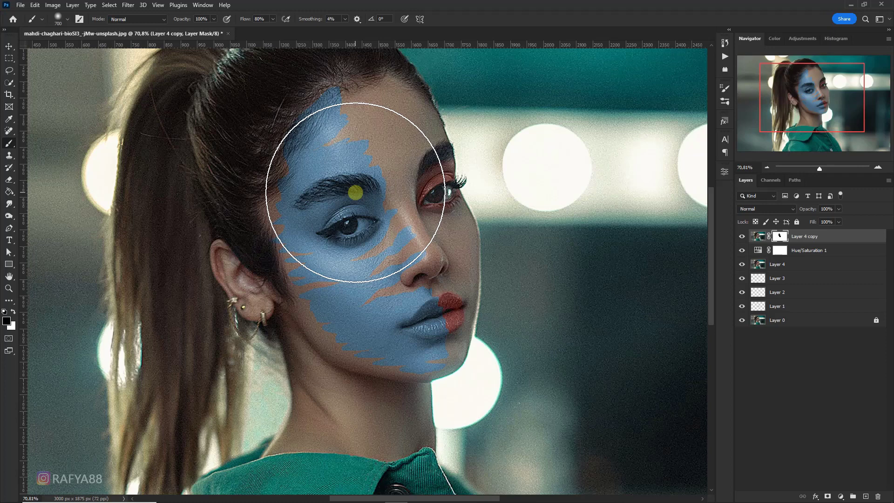
pyautogui.press('[')
pyautogui.press('[')
pyautogui.press('[')
pyautogui.press('[')
pyautogui.press('[')
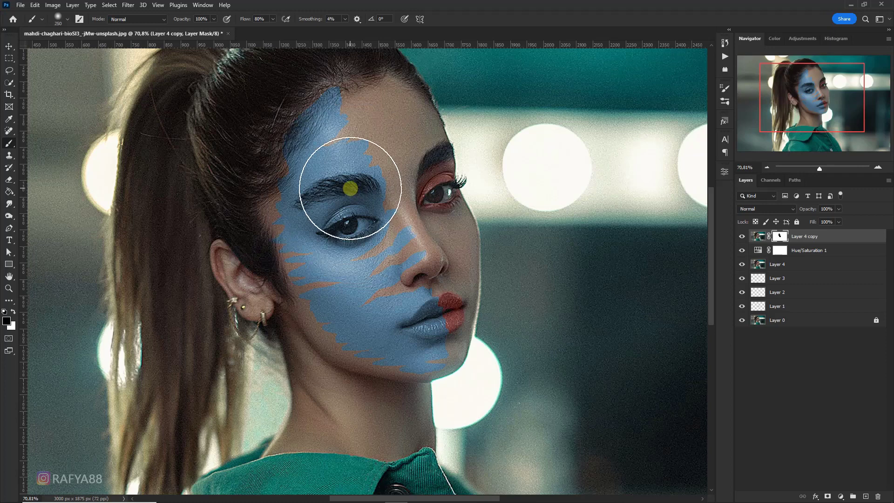
# Step: Add a Curves adjustment above Hue/Saturation 1 with curve points at input 51, output 38 and input 152, output 143
pyautogui.click(808, 250)
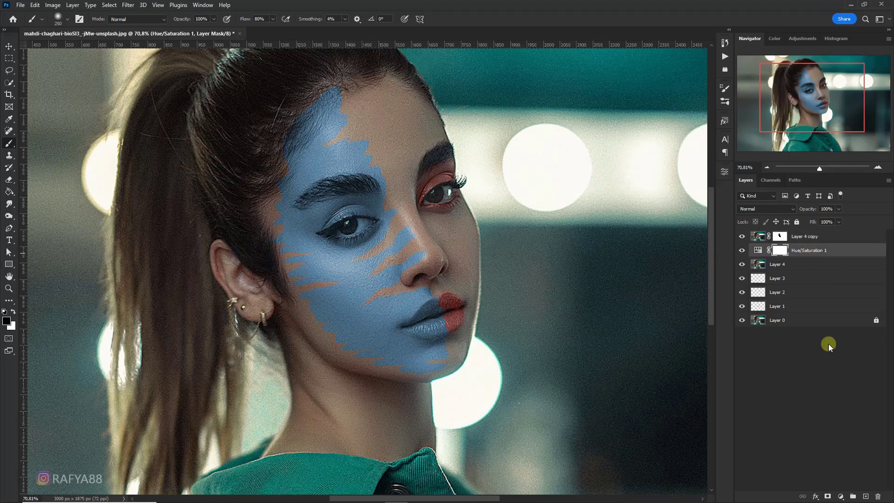
pyautogui.click(839, 495)
pyautogui.click(848, 378)
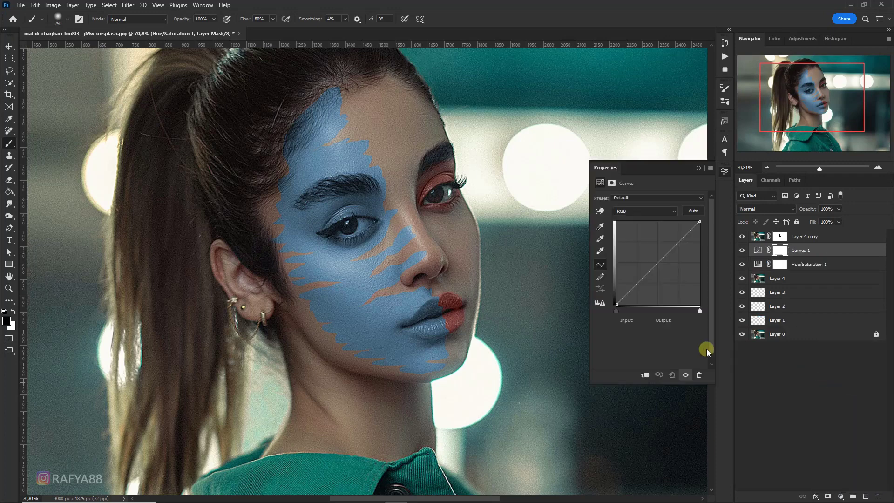
pyautogui.click(633, 289)
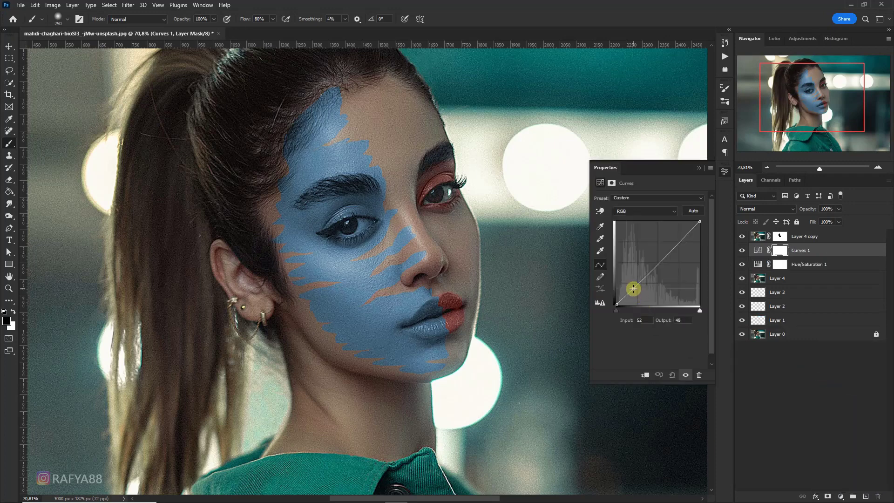
pyautogui.moveTo(633, 289); pyautogui.dragTo(633, 292)
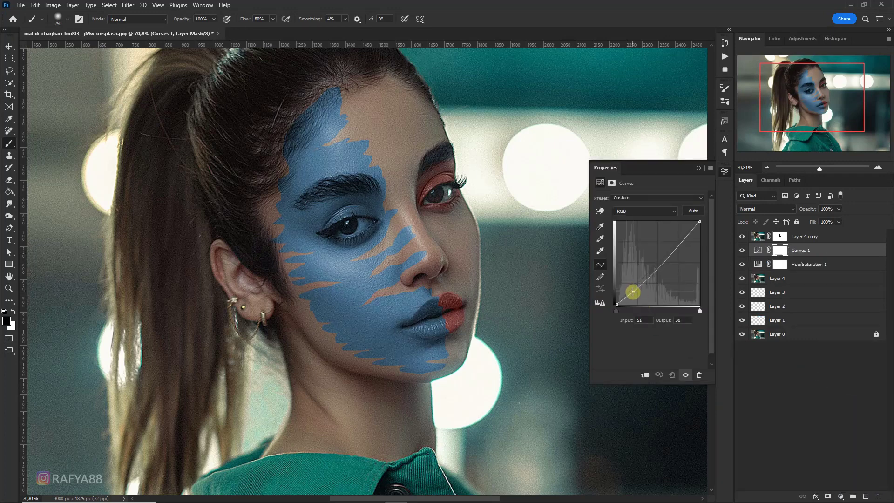
pyautogui.moveTo(666, 258); pyautogui.dragTo(666, 257)
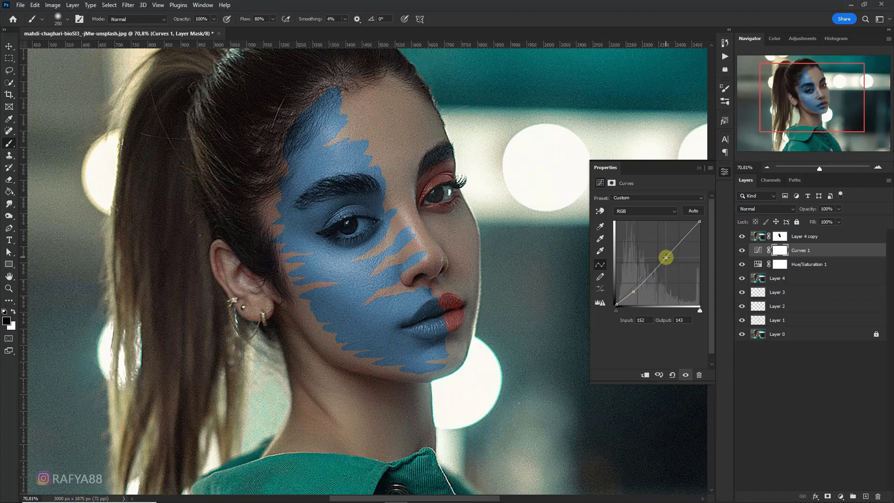
pyautogui.click(698, 167)
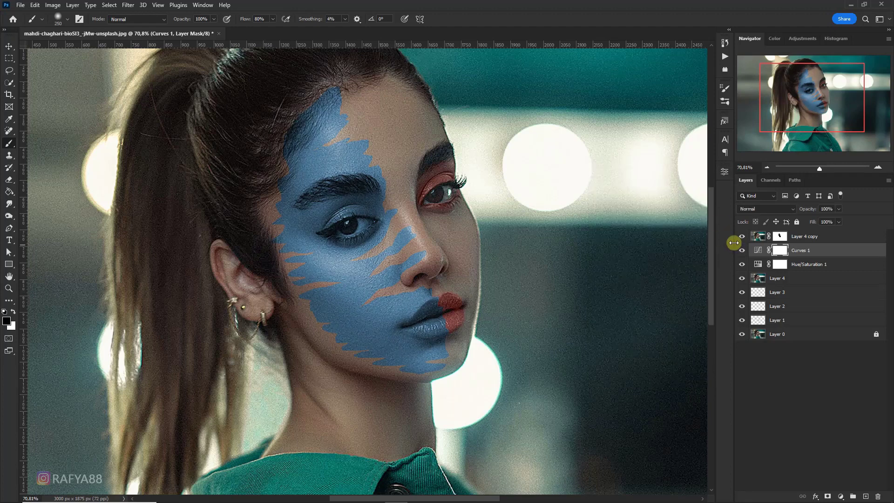
pyautogui.scroll(-5, 427, 202)
pyautogui.scroll(5, 350, 211)
# Step: With the Layer 4 copy mask active, lasso multiple thin jagged slivers along the blue area's forehead, cheek and chin edges
pyautogui.click(775, 238)
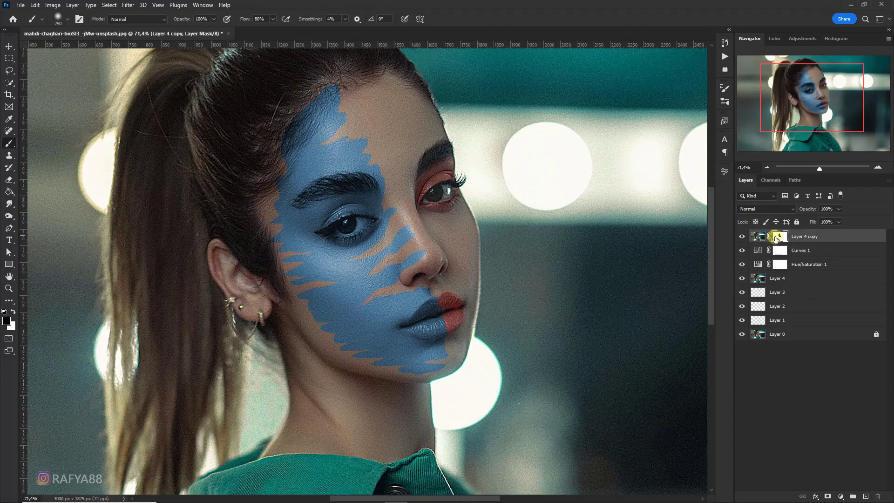
pyautogui.scroll(1, 324, 251)
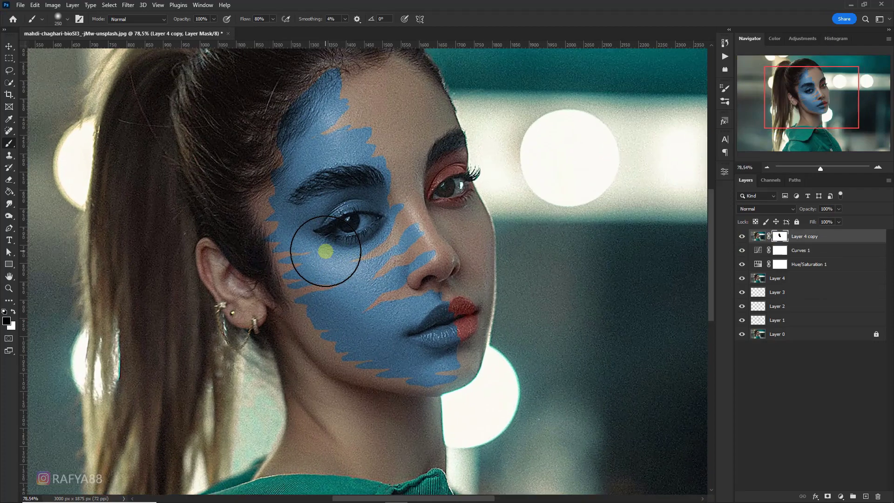
pyautogui.click(11, 72)
pyautogui.scroll(1, 307, 312)
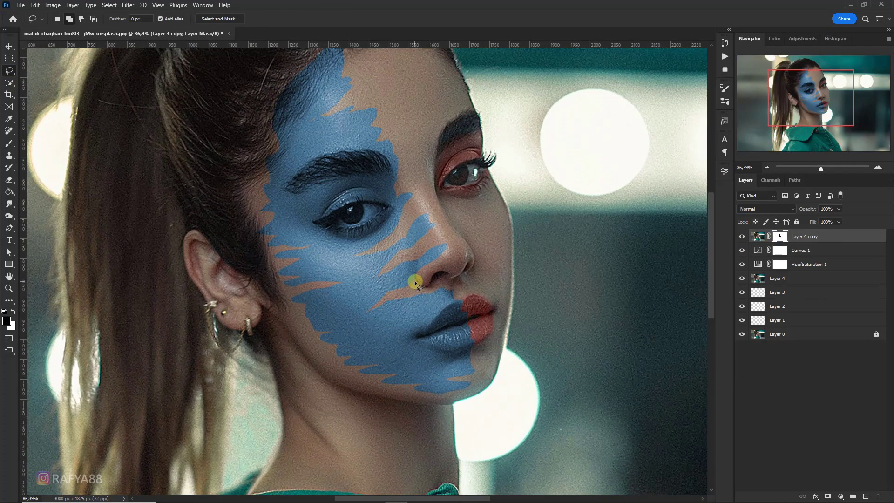
pyautogui.scroll(-1, 414, 280)
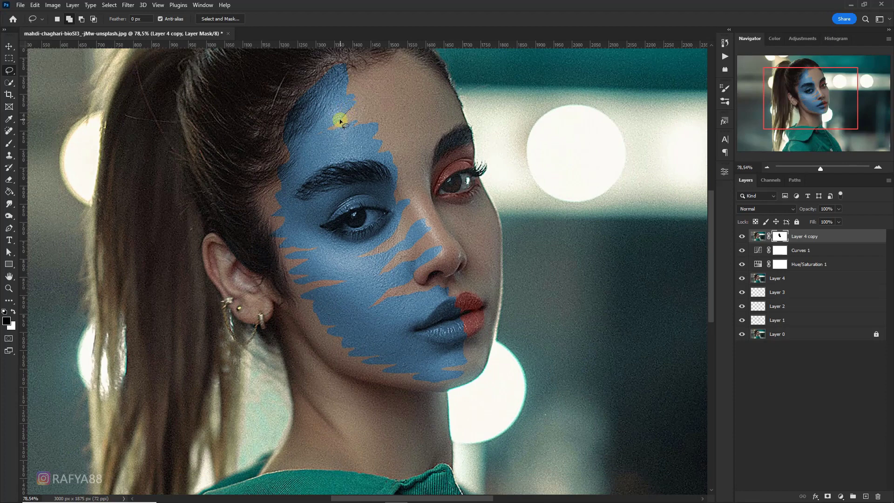
pyautogui.moveTo(340, 122); pyautogui.dragTo(319, 136)
pyautogui.moveTo(359, 96)
pyautogui.mouseDown()
pyautogui.moveTo(353, 147)
pyautogui.moveTo(385, 138)
pyautogui.moveTo(309, 156)
pyautogui.mouseUp()
pyautogui.moveTo(331, 309); pyautogui.dragTo(344, 318)
pyautogui.moveTo(371, 268); pyautogui.dragTo(352, 274)
pyautogui.moveTo(329, 261)
pyautogui.mouseDown()
pyautogui.moveTo(294, 279)
pyautogui.moveTo(286, 270)
pyautogui.mouseUp()
pyautogui.moveTo(280, 218)
pyautogui.mouseDown()
pyautogui.moveTo(276, 247)
pyautogui.moveTo(278, 191)
pyautogui.moveTo(266, 173)
pyautogui.moveTo(285, 246)
pyautogui.mouseUp()
pyautogui.moveTo(363, 348)
pyautogui.mouseDown()
pyautogui.moveTo(342, 356)
pyautogui.moveTo(375, 362)
pyautogui.mouseUp()
pyautogui.moveTo(370, 371)
pyautogui.mouseDown()
pyautogui.moveTo(413, 377)
pyautogui.moveTo(425, 361)
pyautogui.moveTo(448, 361)
pyautogui.moveTo(449, 373)
pyautogui.moveTo(474, 369)
pyautogui.mouseUp()
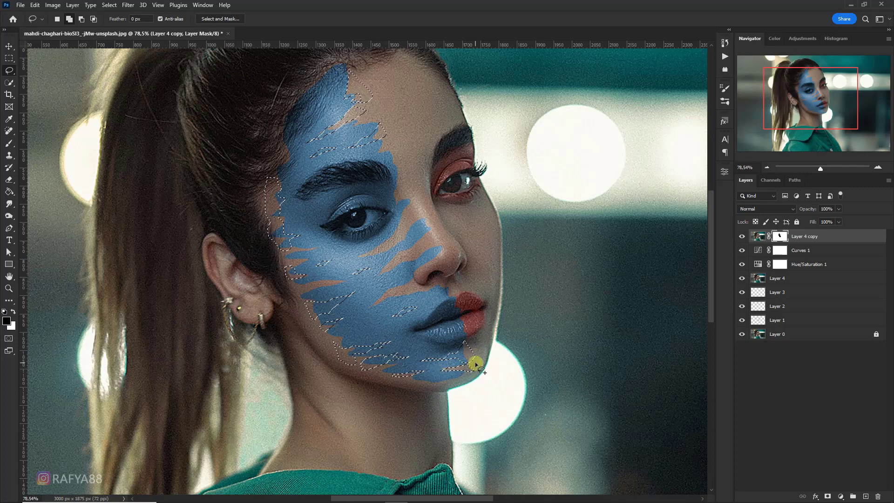
# Step: Paint the selected slivers white on the Layer 4 copy mask to restore skin there, and deselect
pyautogui.click(15, 312)
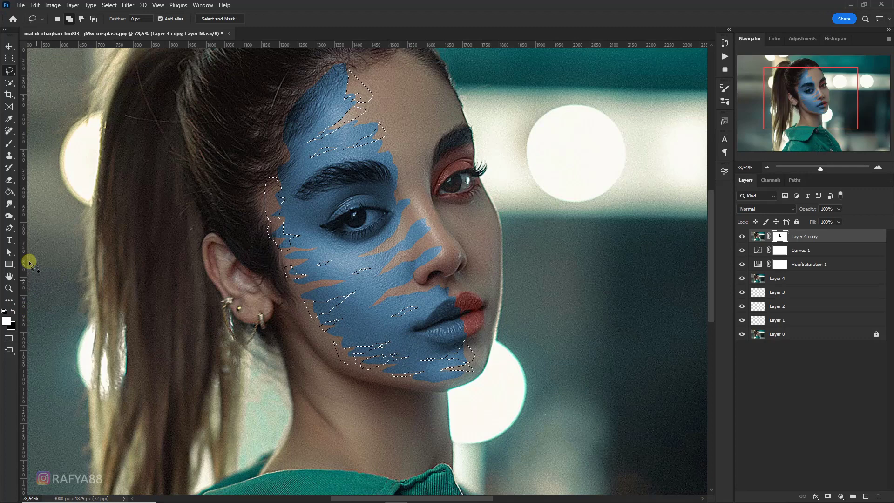
pyautogui.click(7, 143)
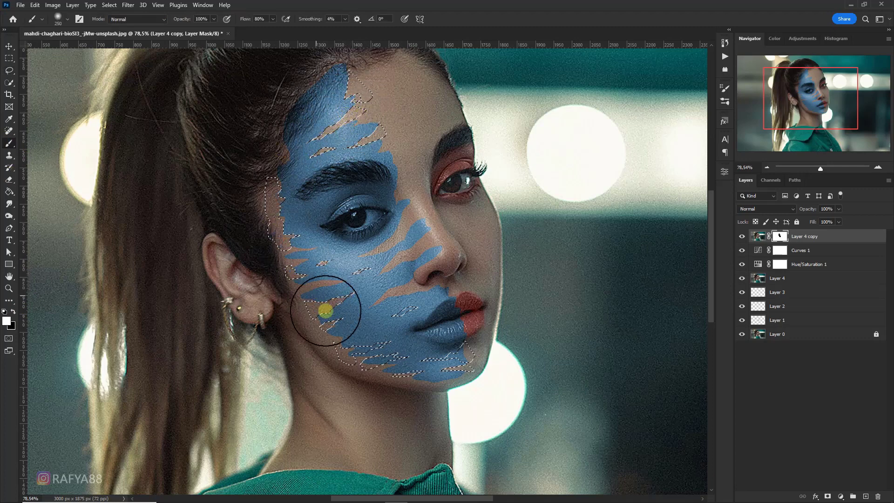
pyautogui.moveTo(325, 310)
pyautogui.mouseDown()
pyautogui.moveTo(367, 357)
pyautogui.moveTo(413, 375)
pyautogui.moveTo(456, 361)
pyautogui.moveTo(446, 367)
pyautogui.moveTo(409, 300)
pyautogui.moveTo(375, 290)
pyautogui.moveTo(352, 268)
pyautogui.moveTo(415, 235)
pyautogui.moveTo(459, 330)
pyautogui.moveTo(416, 247)
pyautogui.moveTo(385, 145)
pyautogui.moveTo(352, 102)
pyautogui.moveTo(343, 139)
pyautogui.mouseUp()
pyautogui.hotkey('ctrl', 'd')
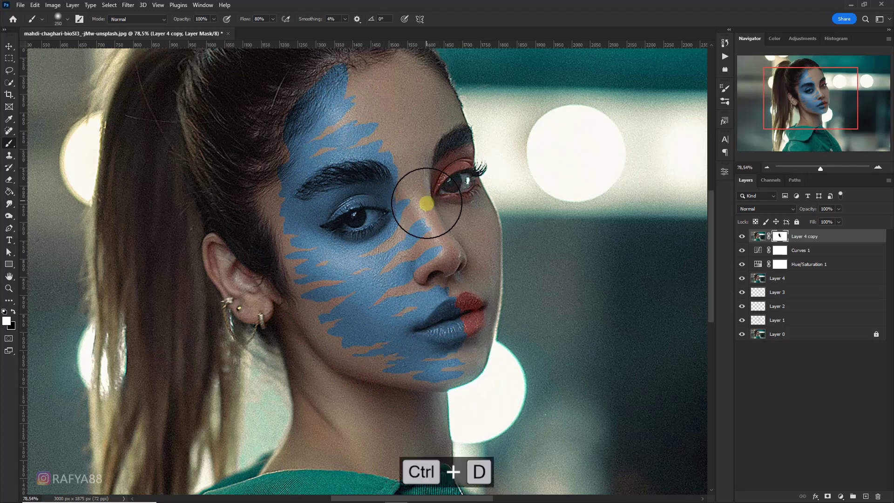
pyautogui.scroll(-5, 426, 205)
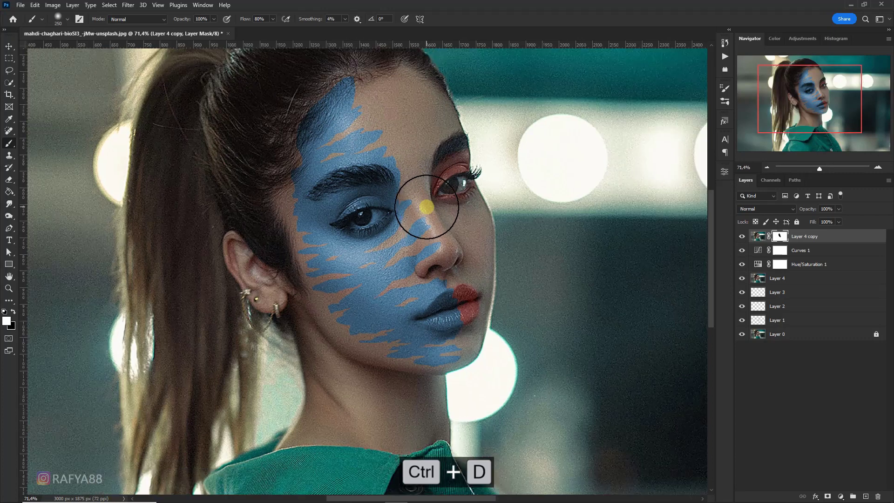
pyautogui.scroll(3, 389, 191)
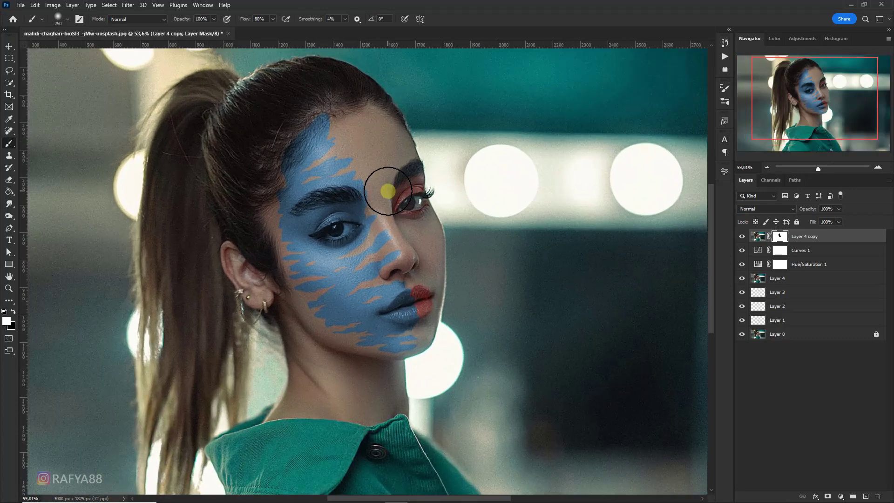
pyautogui.scroll(1, 387, 191)
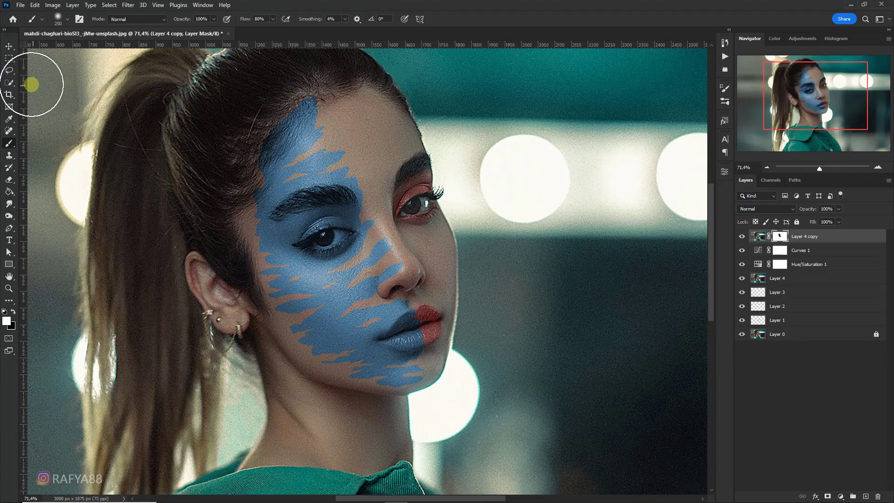
# Step: Lasso and fill more small slivers on the Layer 4 copy mask across the lower cheek and jaw, deselecting after each one
pyautogui.press('l')
pyautogui.press('x')
pyautogui.scroll(2, 380, 247)
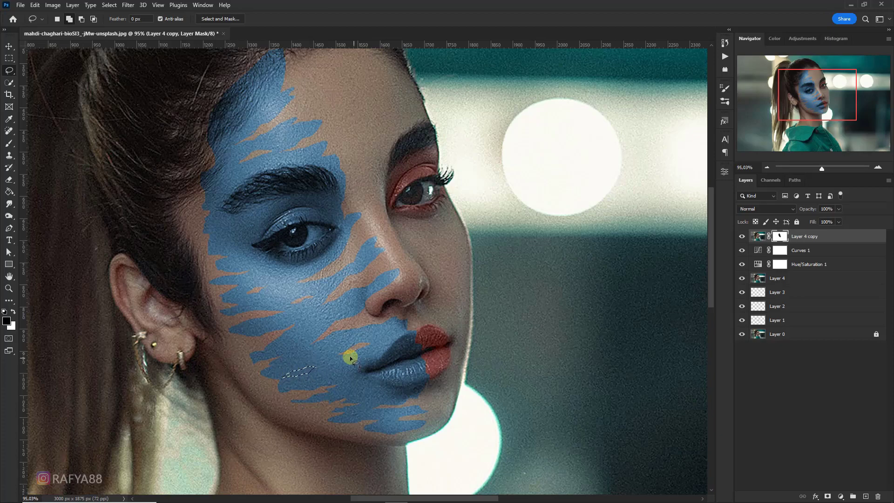
pyautogui.hotkey('ctrl', 'd')
pyautogui.scroll(1, 374, 340)
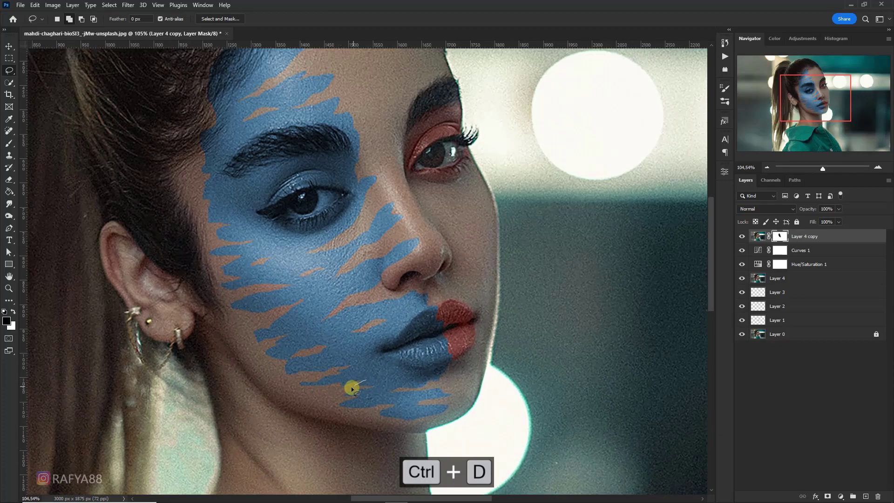
pyautogui.hotkey('alt', 'BackSpace')
pyautogui.hotkey('ctrl', 'd')
pyautogui.press('x')
pyautogui.scroll(-3, 373, 369)
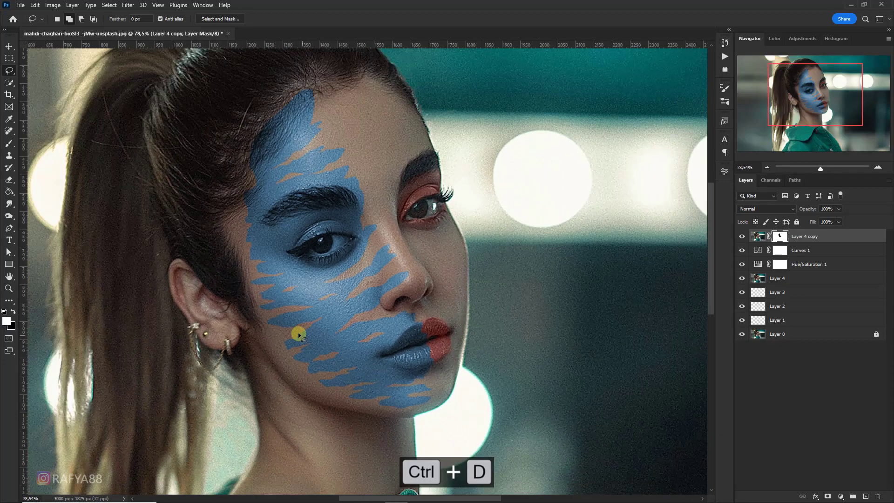
pyautogui.scroll(4, 292, 344)
pyautogui.moveTo(273, 345); pyautogui.dragTo(288, 349)
pyautogui.hotkey('ctrl', 'd')
pyautogui.scroll(-12, 274, 329)
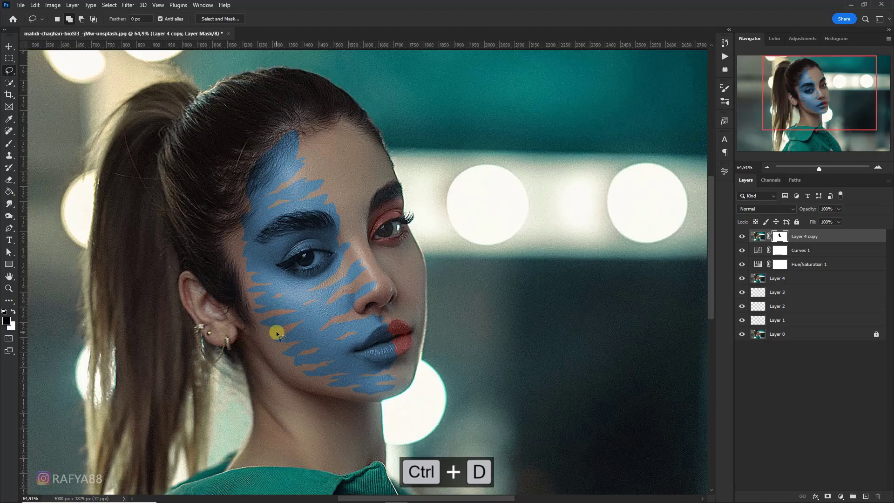
# Step: Brush along the forehead hairline on the Layer 4 copy mask to soften the blue area's edge into the hair
pyautogui.scroll(9, 327, 152)
pyautogui.scroll(-1, 333, 156)
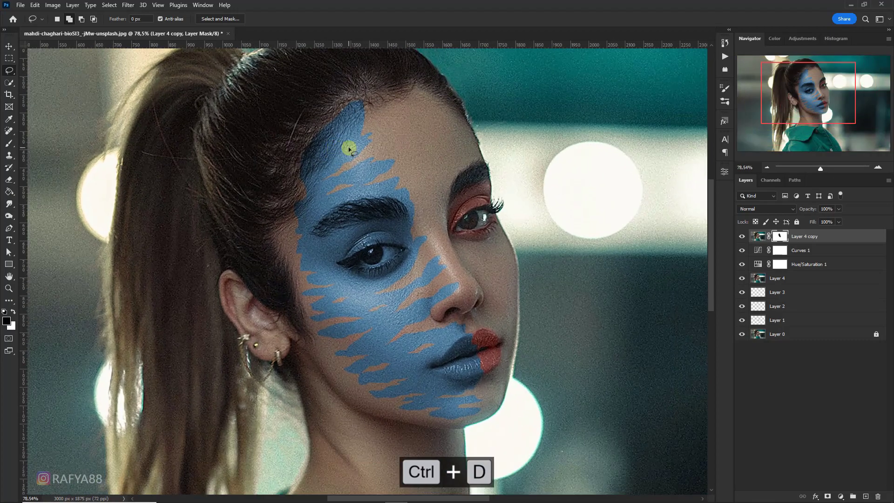
pyautogui.press('b')
pyautogui.press('x')
pyautogui.moveTo(348, 147)
pyautogui.mouseDown()
pyautogui.moveTo(333, 113)
pyautogui.moveTo(355, 80)
pyautogui.mouseUp()
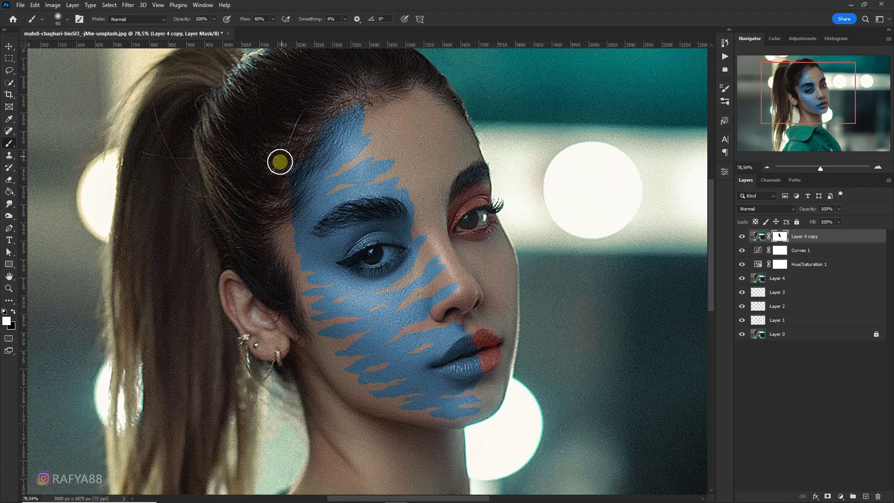
pyautogui.scroll(-10, 368, 200)
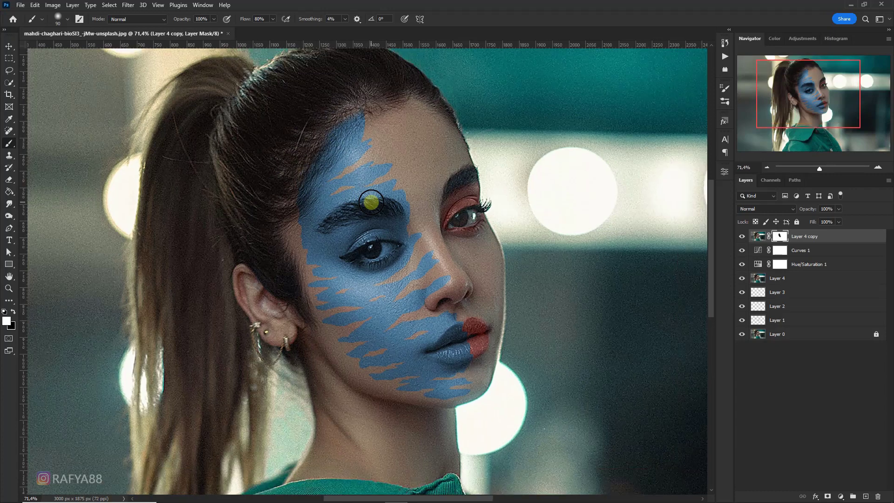
pyautogui.scroll(10, 354, 174)
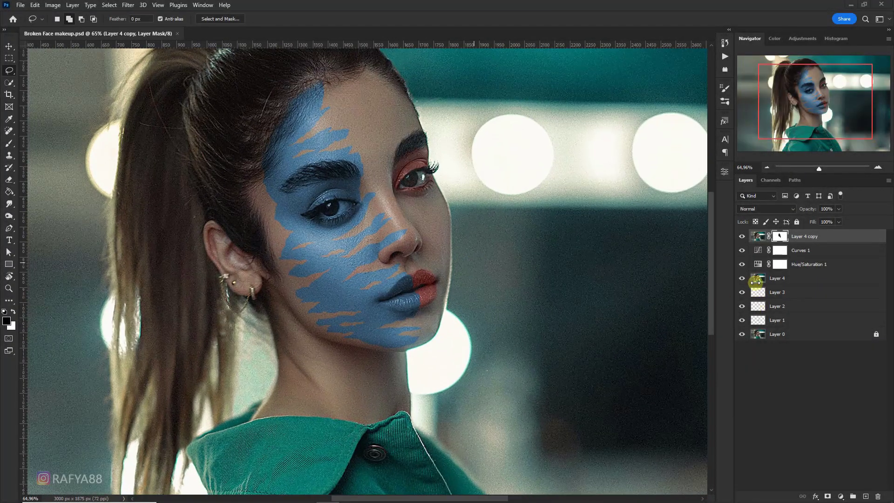
# Step: Shift Hue/Saturation 1 to teal with hue 184 and lightness -9
pyautogui.doubleClick(758, 269)
pyautogui.moveTo(649, 269); pyautogui.dragTo(643, 270)
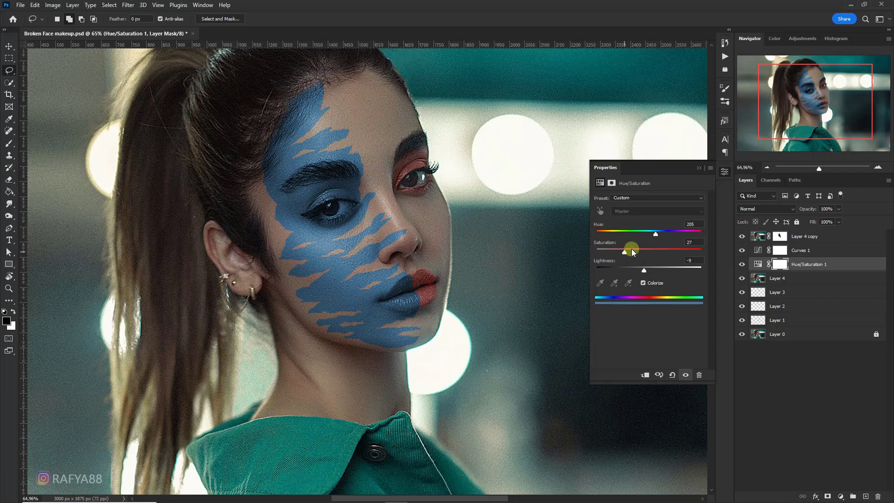
pyautogui.moveTo(655, 233); pyautogui.dragTo(651, 235)
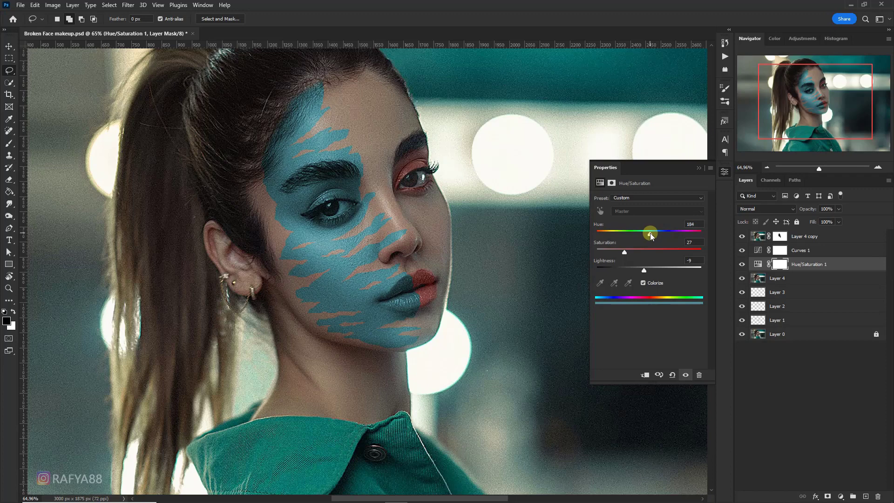
# Step: Lower the Curves 1 shadow point to input 72, output 37, and compare the image with the adjustment off and on
pyautogui.click(756, 250)
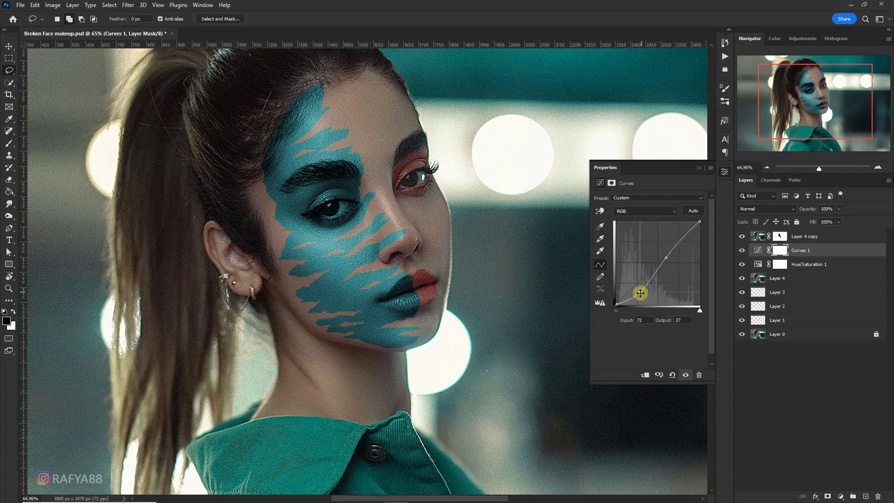
pyautogui.click(741, 250)
pyautogui.click(741, 250)
pyautogui.click(698, 167)
pyautogui.scroll(-3, 353, 208)
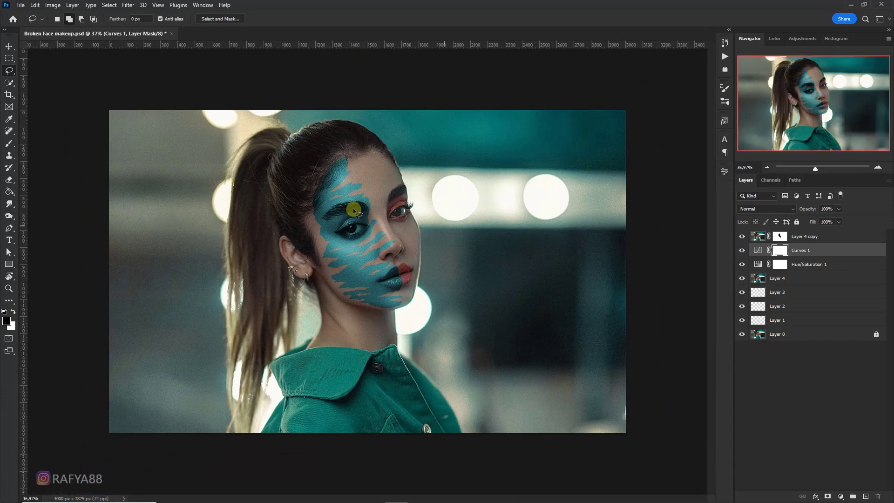
# Step: Add a Drop Shadow layer effect to Layer 4 copy
pyautogui.scroll(3, 352, 208)
pyautogui.click(820, 238)
pyautogui.rightClick(830, 237)
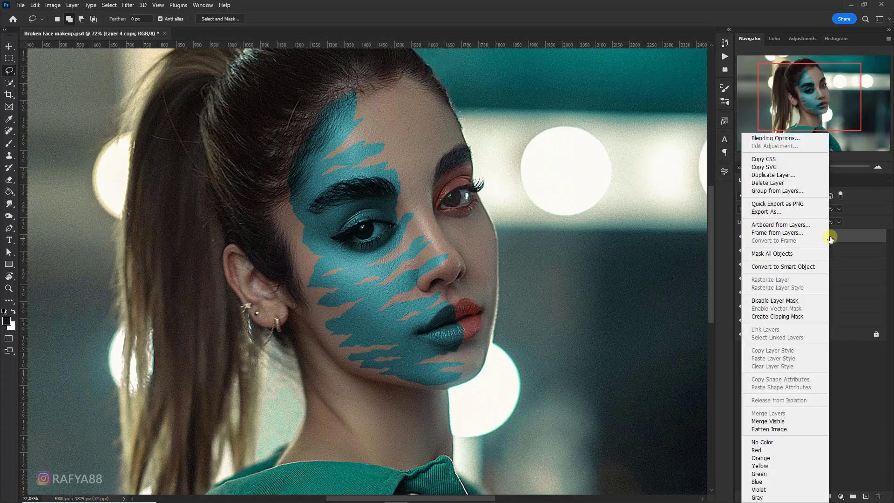
pyautogui.click(772, 139)
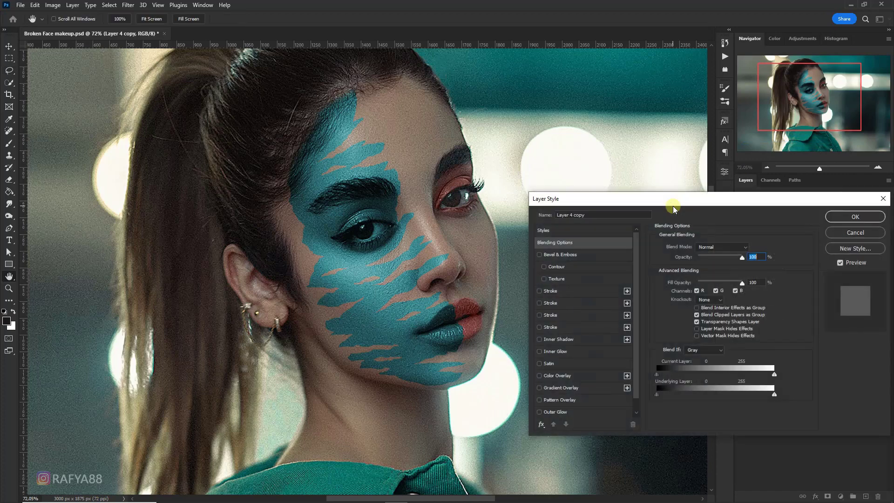
pyautogui.scroll(-1, 562, 415)
pyautogui.click(557, 411)
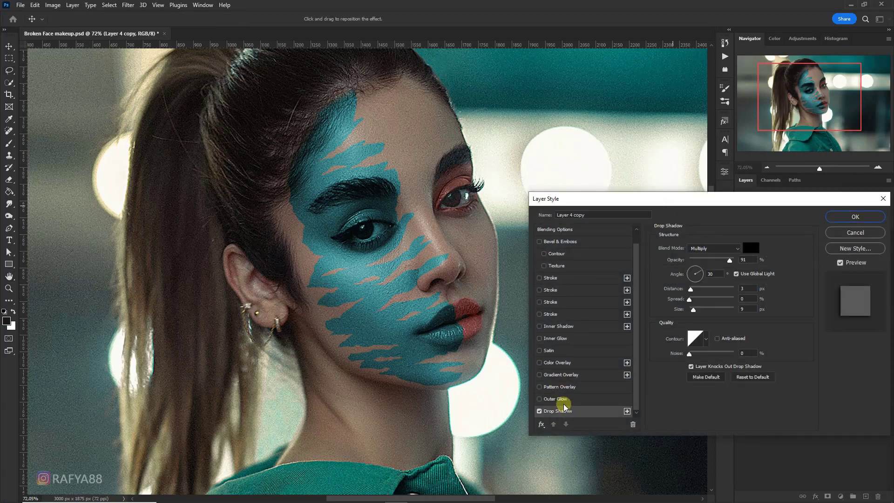
pyautogui.moveTo(608, 199); pyautogui.dragTo(583, 155)
# Step: Set the drop shadow to 100% opacity, 90° angle, 4 px distance and 9 px size, and apply it
pyautogui.moveTo(659, 216); pyautogui.dragTo(669, 221)
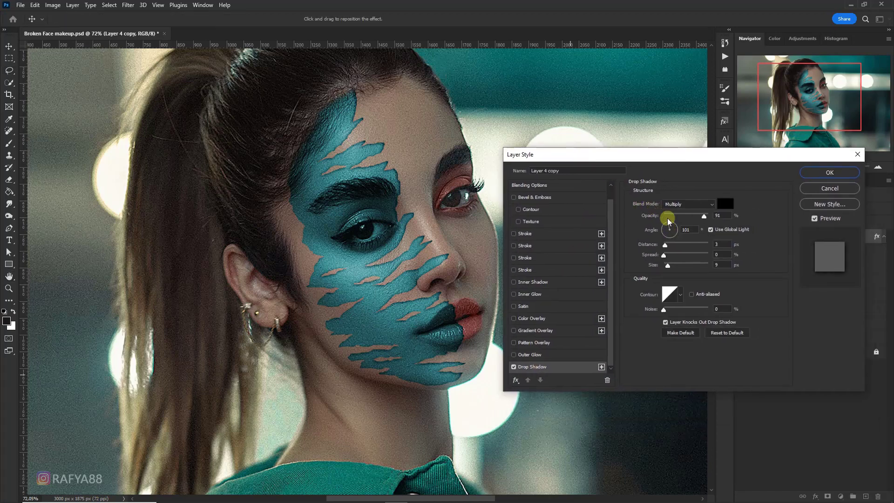
pyautogui.click(679, 228)
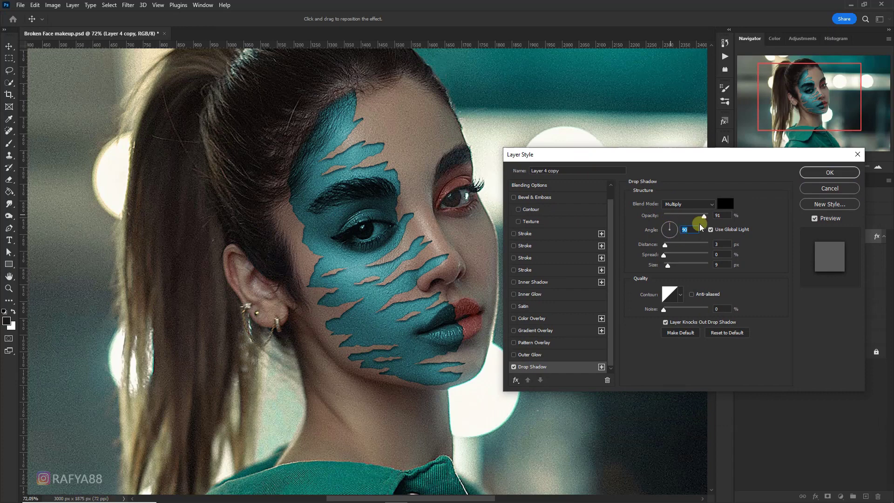
pyautogui.click(712, 216)
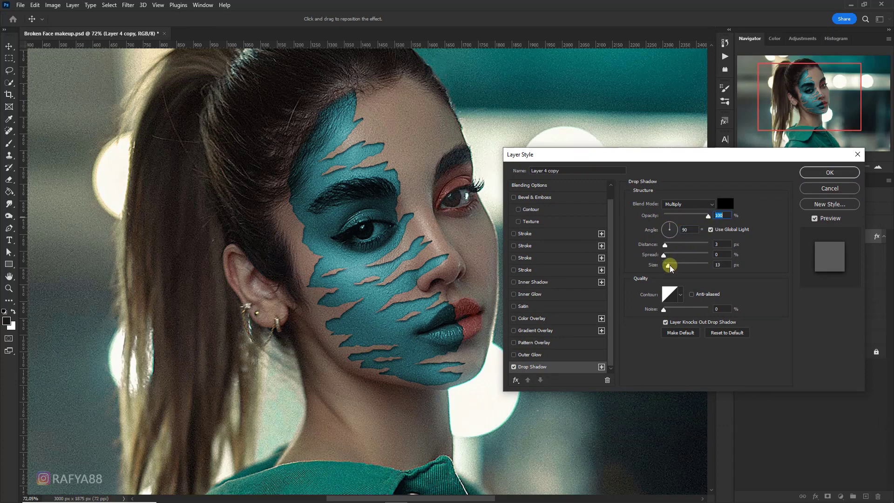
pyautogui.moveTo(670, 268); pyautogui.dragTo(672, 268)
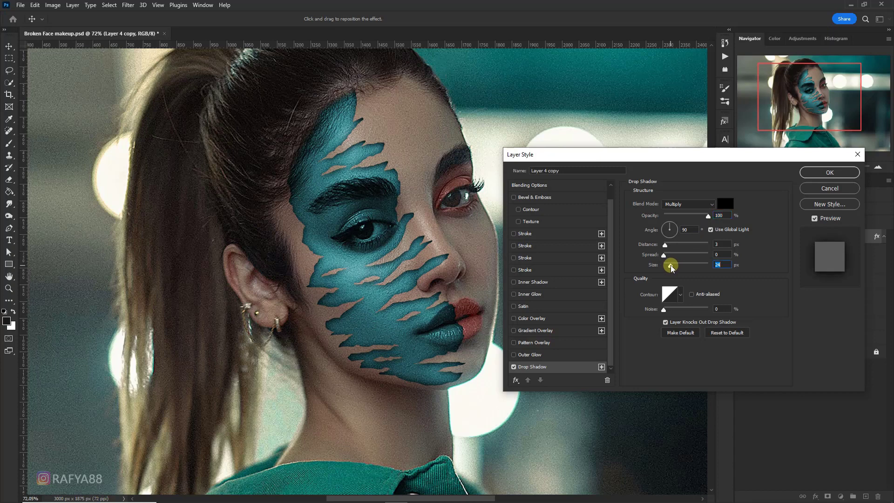
pyautogui.hotkey('ctrl', 'z')
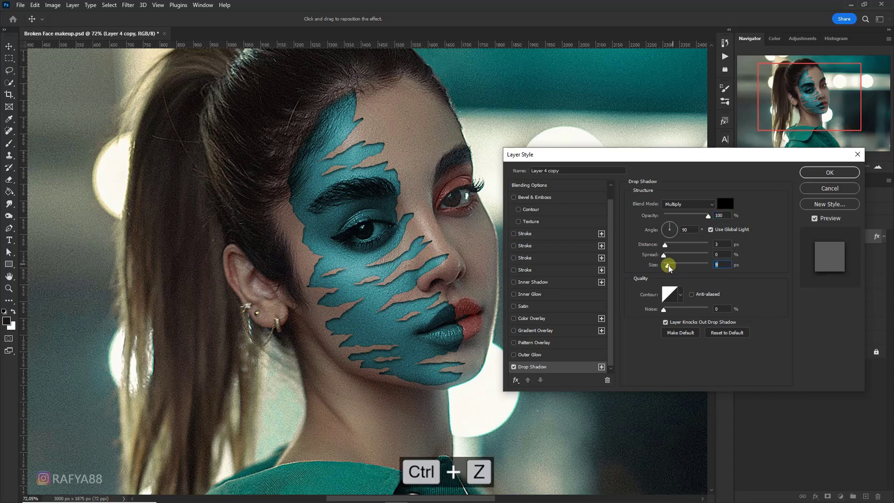
pyautogui.moveTo(665, 244); pyautogui.dragTo(667, 249)
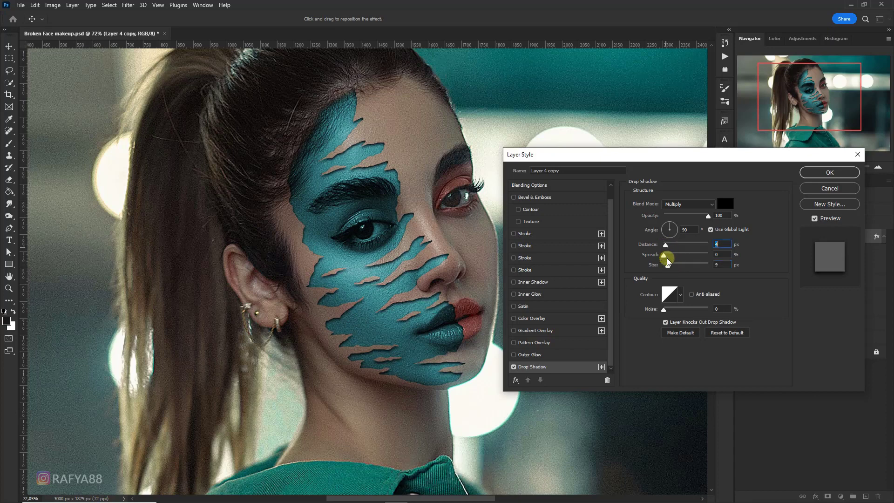
pyautogui.click(822, 170)
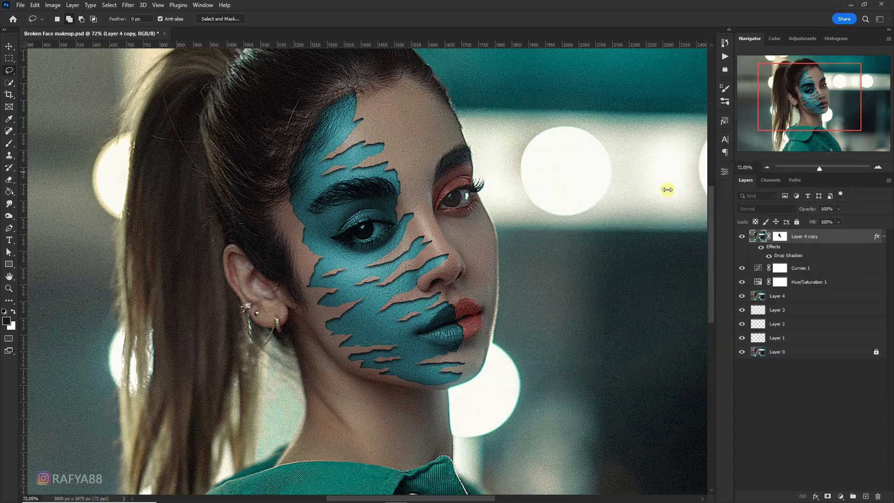
# Step: Separate the Layer 4 copy drop shadow into its own layer and select that layer
pyautogui.scroll(3, 307, 127)
pyautogui.moveTo(330, 148); pyautogui.dragTo(360, 178)
pyautogui.rightClick(876, 236)
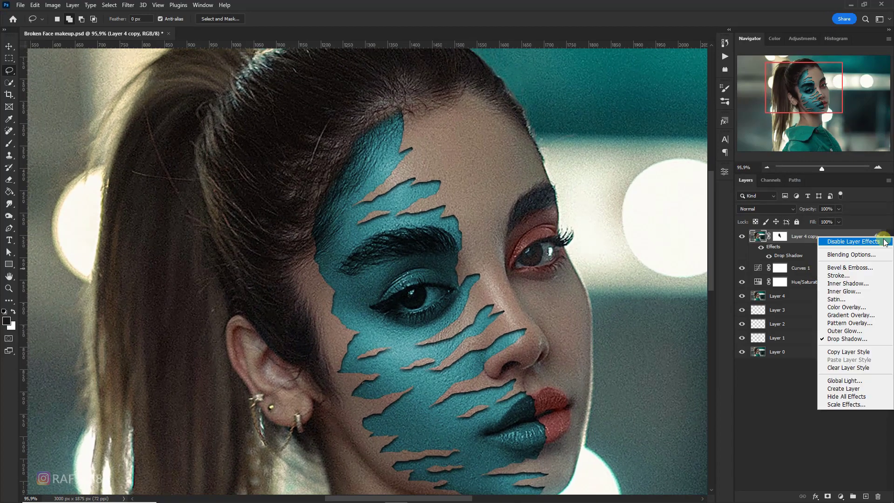
pyautogui.click(845, 388)
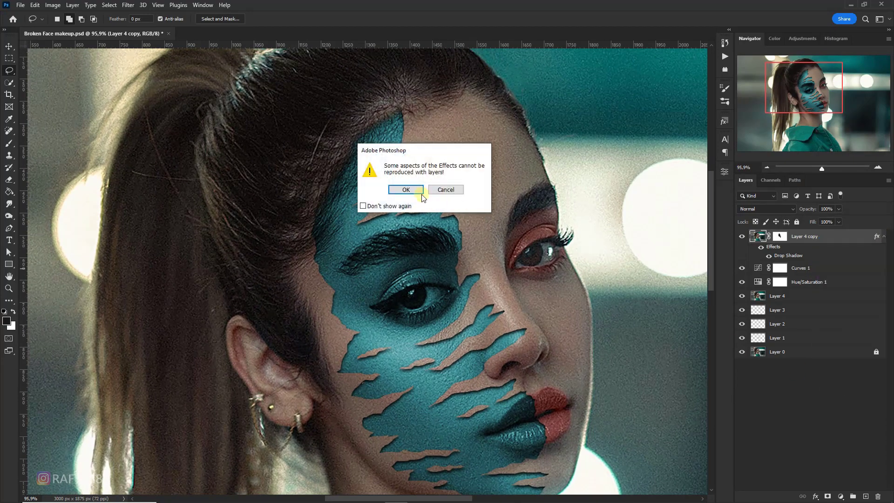
pyautogui.click(409, 189)
pyautogui.click(813, 259)
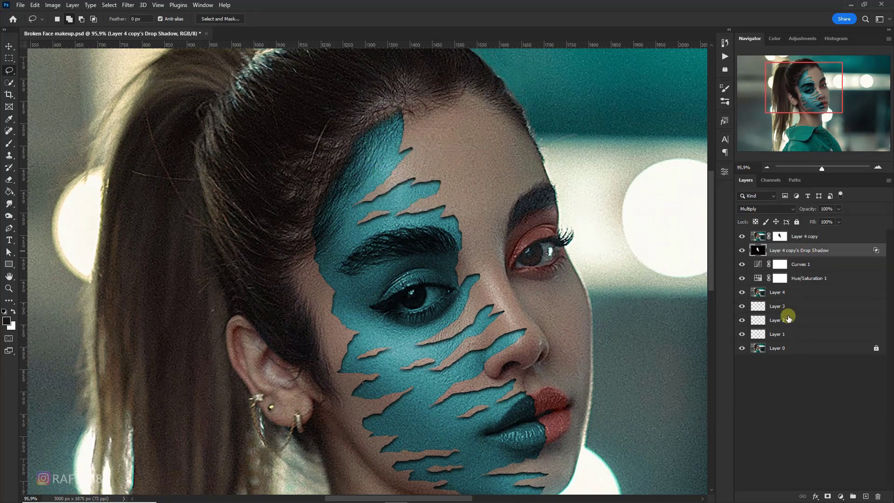
# Step: Erase the drop shadow along the hairline with a soft, enlarged eraser at 74% flow
pyautogui.press('e')
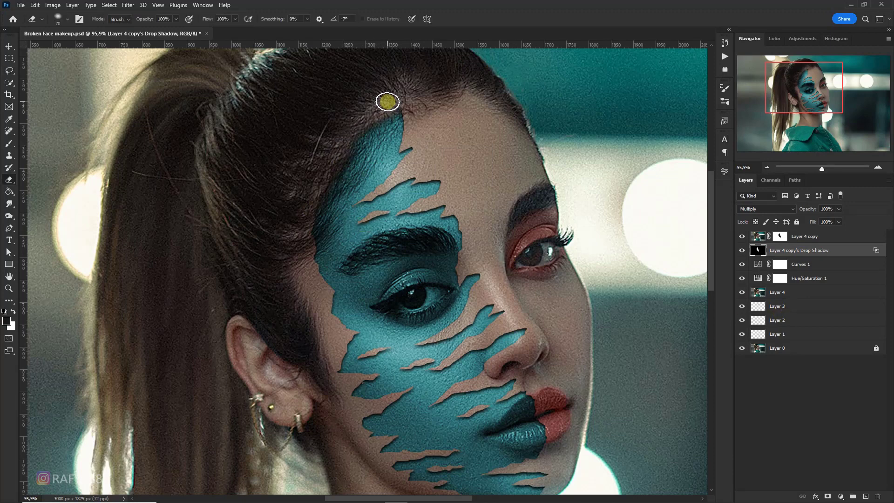
pyautogui.press(']')
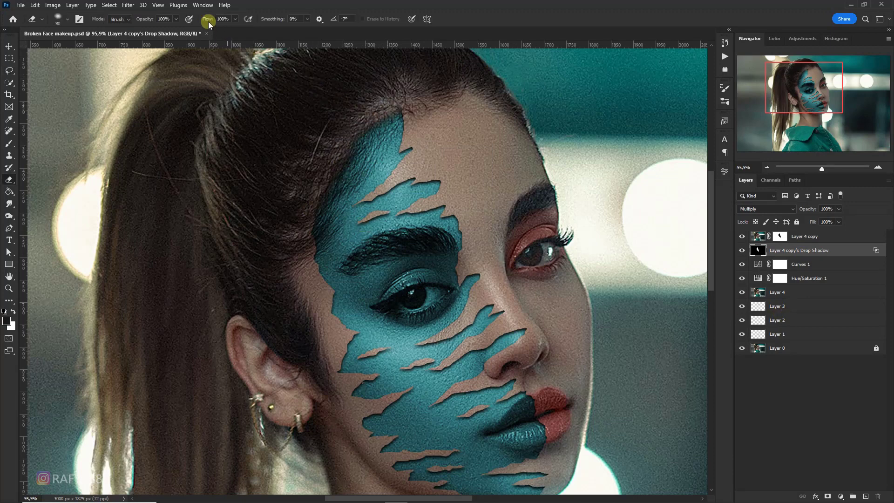
pyautogui.moveTo(196, 24); pyautogui.dragTo(195, 24)
pyautogui.moveTo(373, 106)
pyautogui.mouseDown()
pyautogui.moveTo(349, 138)
pyautogui.moveTo(349, 126)
pyautogui.moveTo(324, 181)
pyautogui.mouseUp()
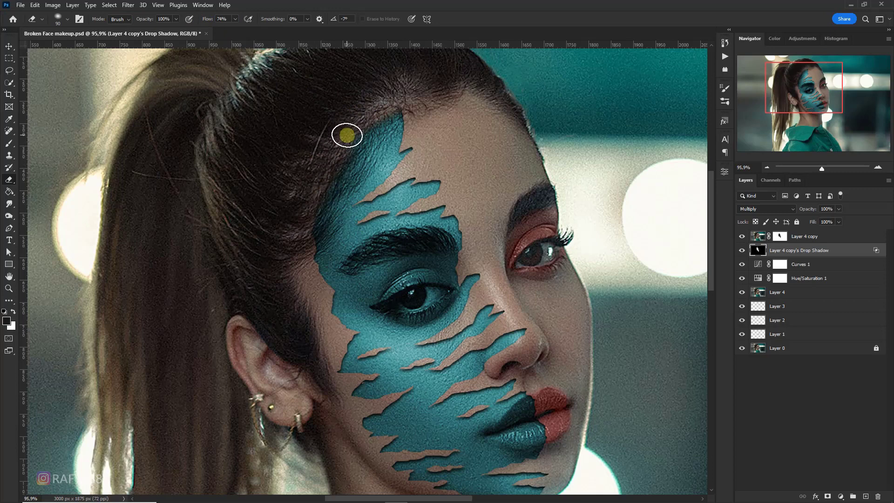
pyautogui.press(']')
pyautogui.press(']')
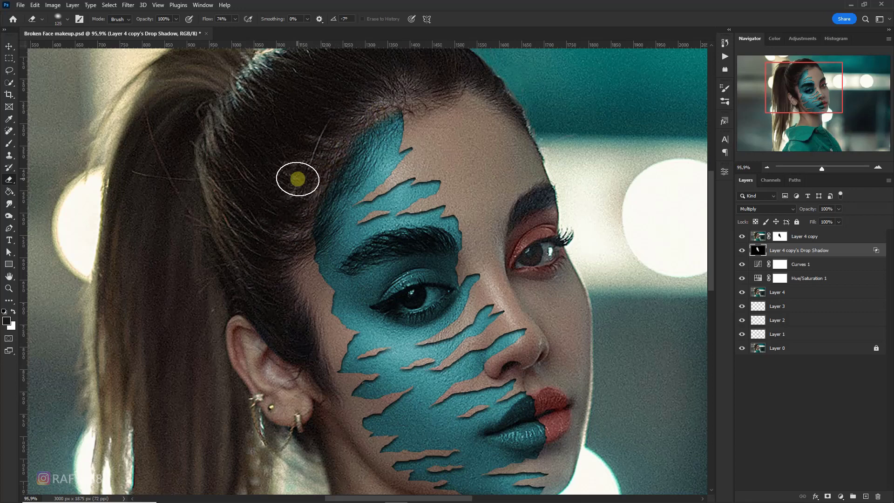
pyautogui.hotkey('ctrl', '-')
pyautogui.scroll(4, 372, 201)
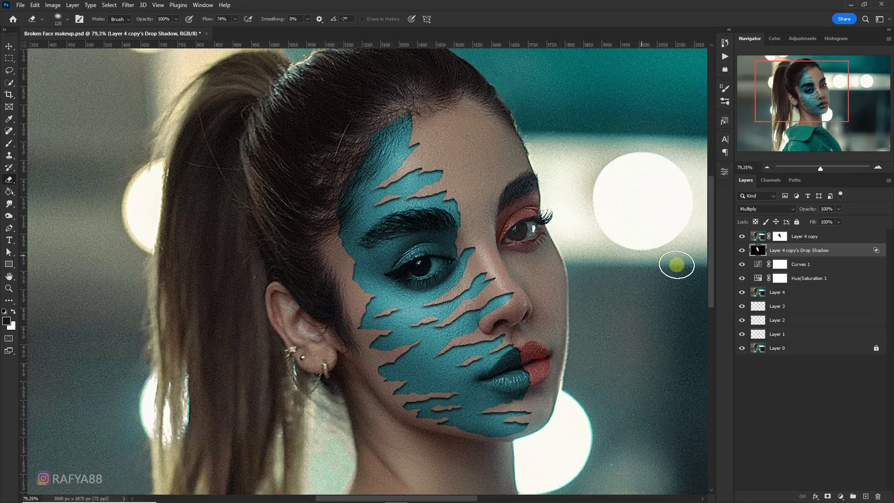
# Step: Create a layer above the drop shadow layer, sample a dark teal, and set the brush to 66% opacity and 24% flow
pyautogui.click(865, 494)
pyautogui.scroll(3, 479, 309)
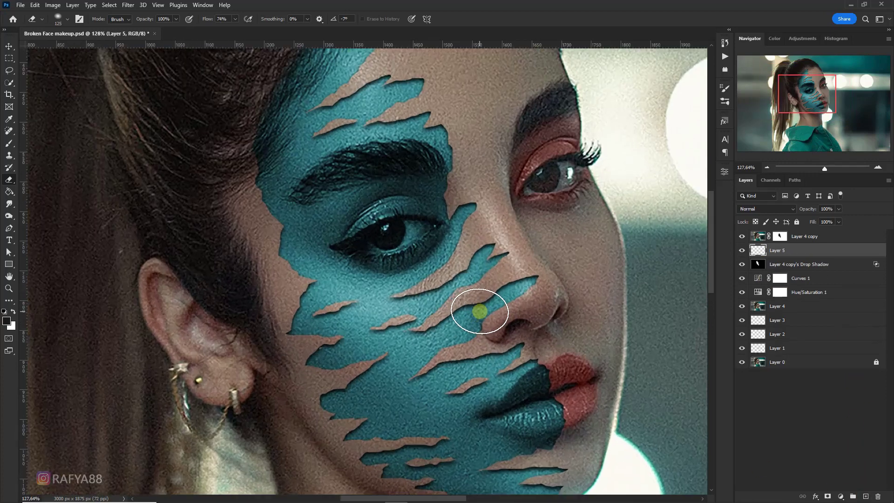
pyautogui.moveTo(479, 309); pyautogui.dragTo(472, 264)
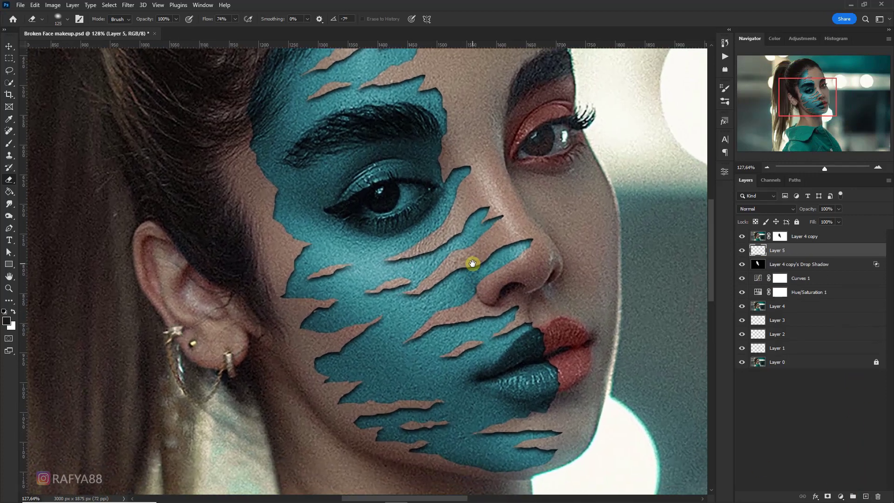
pyautogui.click(9, 143)
pyautogui.keyDown('alt'); pyautogui.click(458, 269); pyautogui.keyUp('alt')
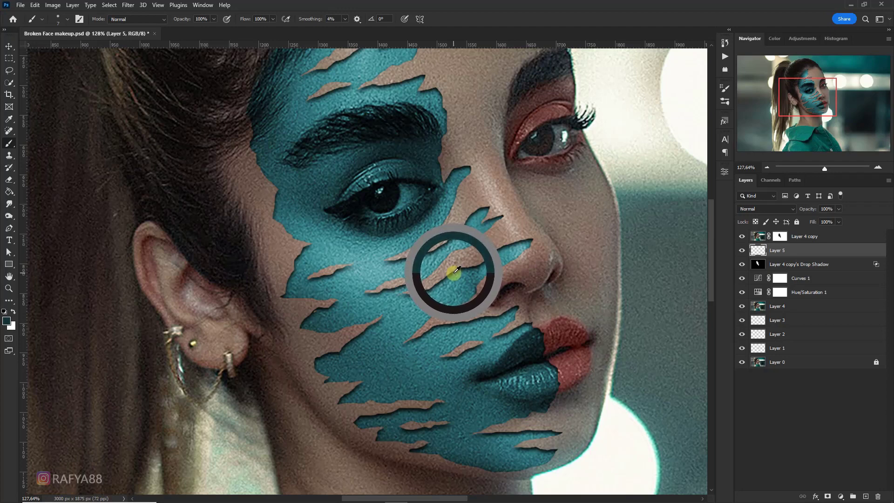
pyautogui.scroll(2, 536, 250)
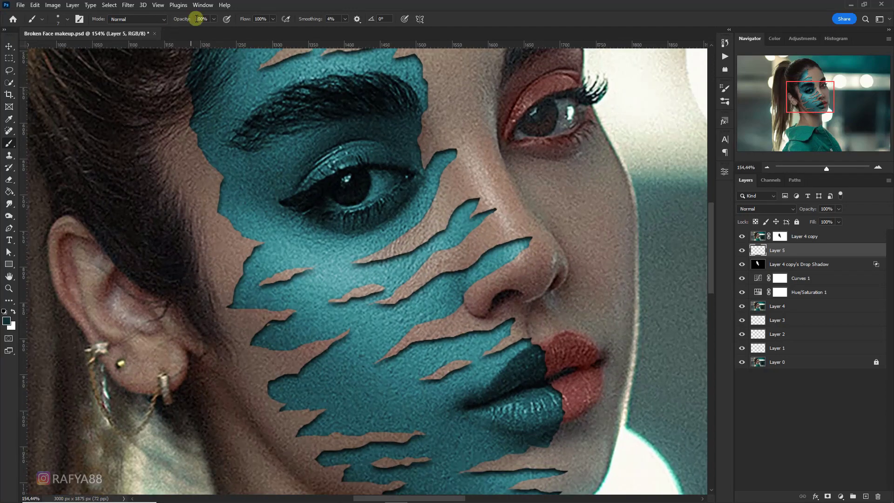
pyautogui.moveTo(170, 23); pyautogui.dragTo(172, 24)
pyautogui.moveTo(248, 20); pyautogui.dragTo(209, 21)
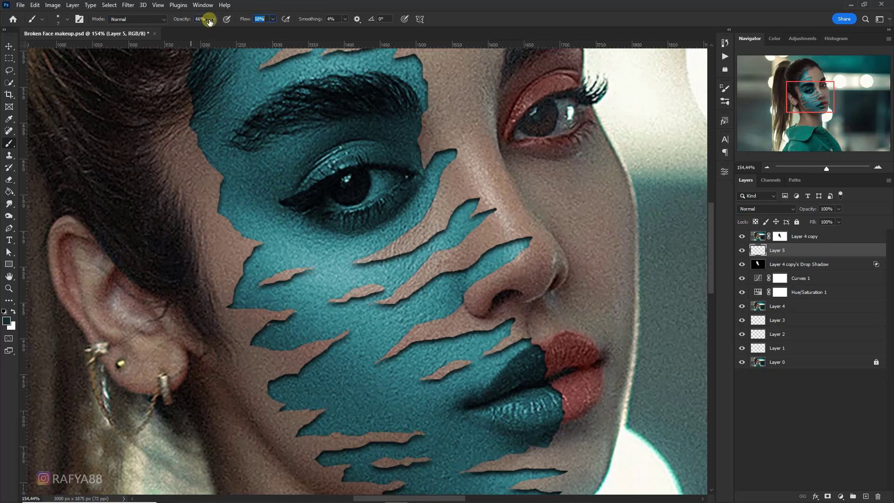
# Step: Set Layer 5 to Multiply and paint dark teal shading with a 40 px brush under the torn edge beside the nose bridge
pyautogui.scroll(2, 424, 201)
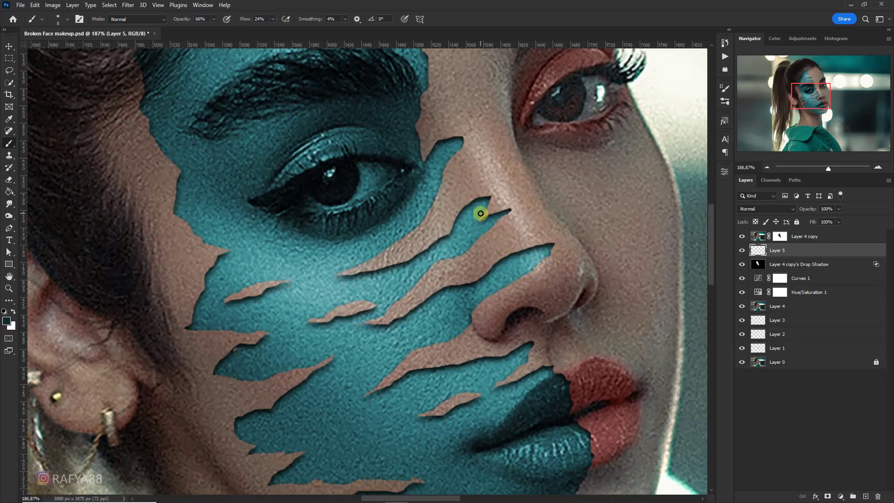
pyautogui.press(']')
pyautogui.press(']')
pyautogui.moveTo(465, 206)
pyautogui.mouseDown()
pyautogui.moveTo(426, 239)
pyautogui.moveTo(452, 264)
pyautogui.mouseUp()
pyautogui.click(748, 209)
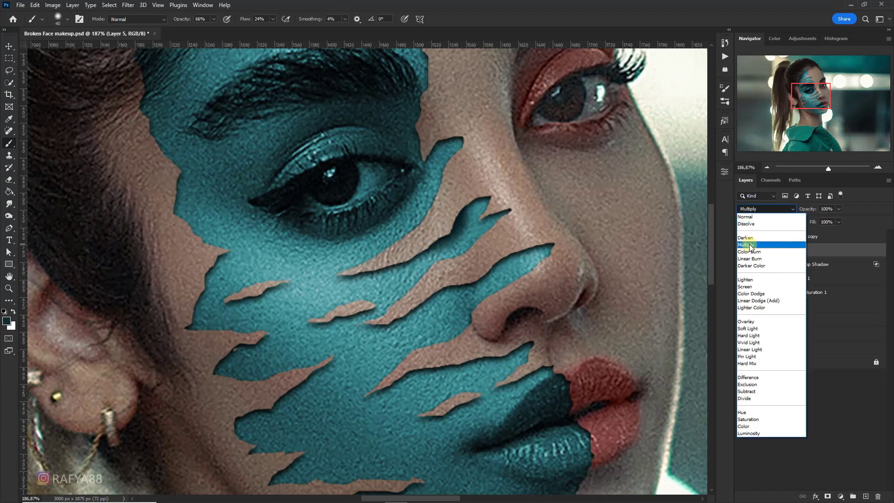
pyautogui.click(750, 242)
pyautogui.moveTo(455, 206)
pyautogui.mouseDown()
pyautogui.moveTo(436, 224)
pyautogui.moveTo(449, 241)
pyautogui.mouseUp()
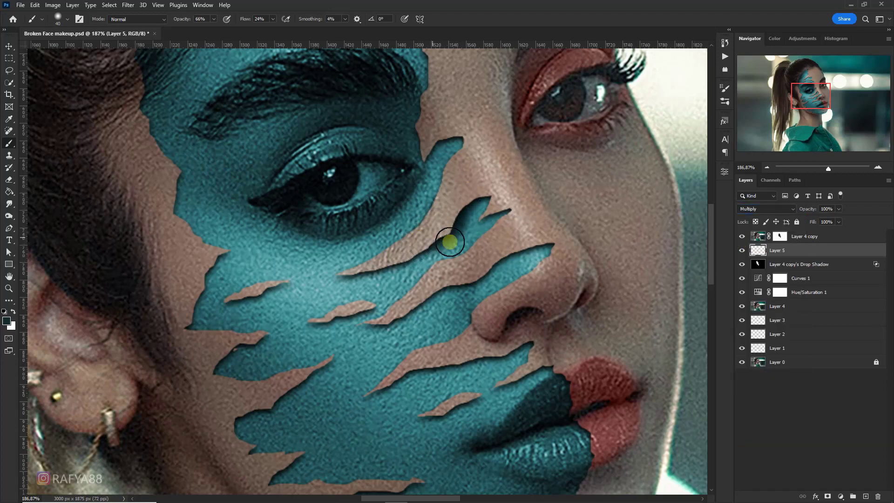
# Step: Paint shading under the torn strip beside the nose, and darken the narrow notch near the nose bridge with a 5 px brush
pyautogui.press('[')
pyautogui.press('[')
pyautogui.press('[')
pyautogui.press('[')
pyautogui.press('[')
pyautogui.press('[')
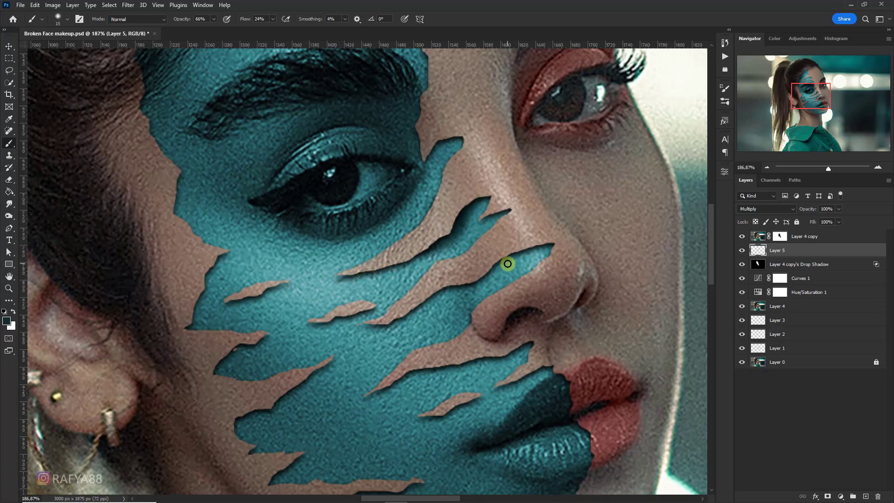
pyautogui.moveTo(509, 256)
pyautogui.mouseDown()
pyautogui.moveTo(457, 279)
pyautogui.moveTo(438, 299)
pyautogui.mouseUp()
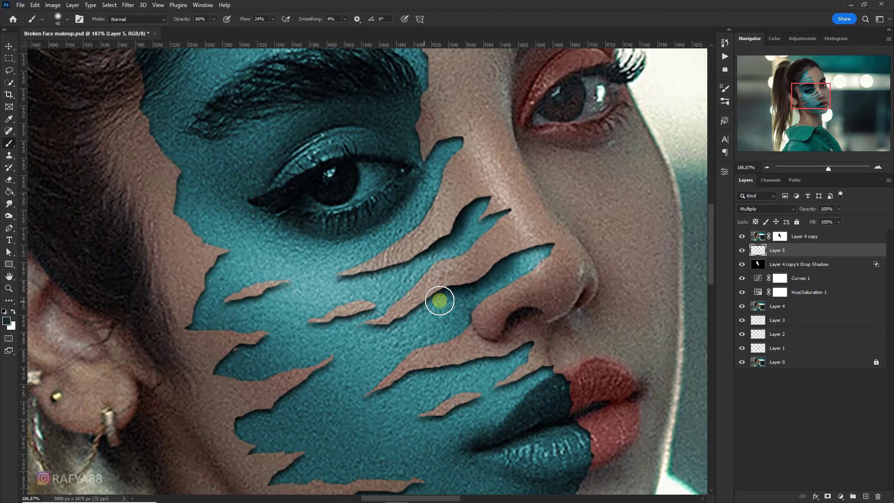
pyautogui.press(']')
pyautogui.press('[')
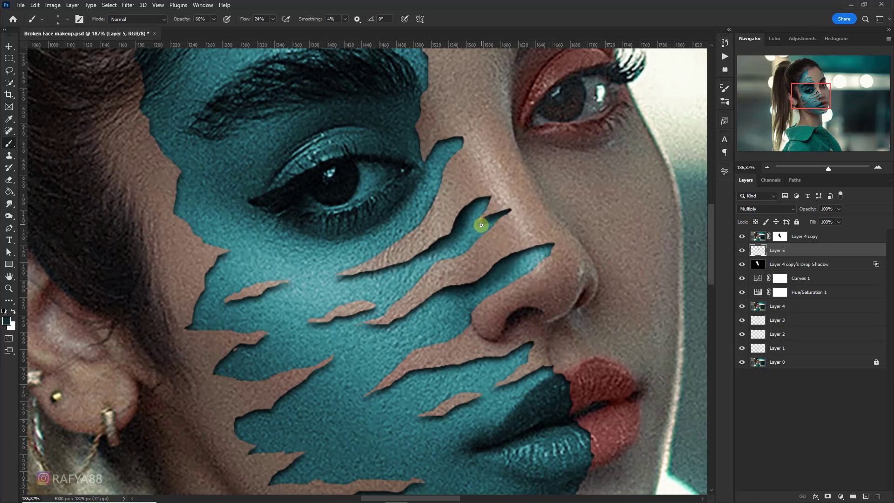
# Step: Shade under the torn edge that runs from above the upper lip across the cheek with a small brush
pyautogui.scroll(-4, 506, 186)
pyautogui.scroll(3, 526, 339)
pyautogui.press(']')
pyautogui.press(']')
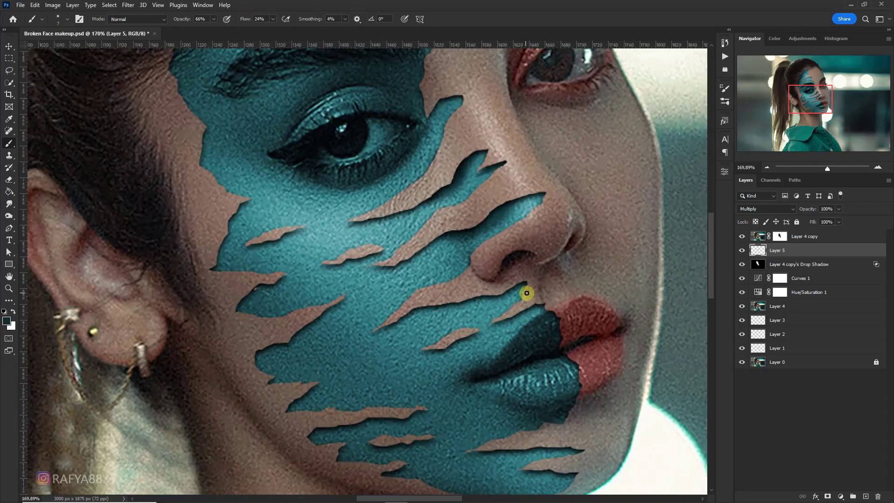
pyautogui.press('[')
pyautogui.press('[')
pyautogui.press('[')
pyautogui.press('[')
pyautogui.moveTo(527, 285)
pyautogui.mouseDown()
pyautogui.moveTo(443, 299)
pyautogui.moveTo(389, 323)
pyautogui.mouseUp()
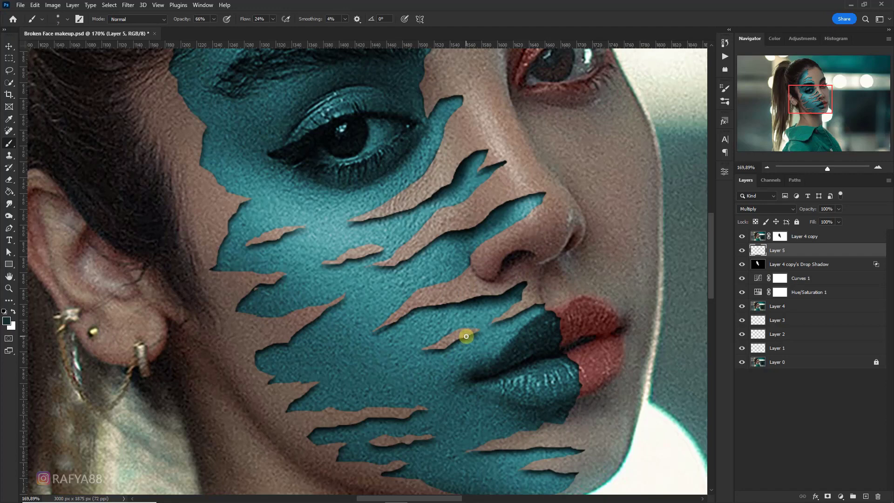
# Step: Shade beneath the small torn slivers beside the upper lip with a 10 px brush
pyautogui.press(']')
pyautogui.press(']')
pyautogui.press(']')
pyautogui.press(']')
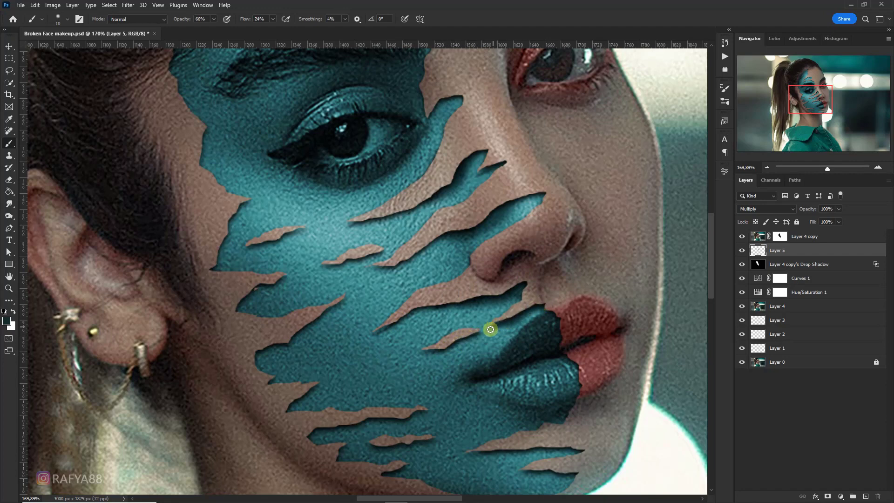
# Step: Paint shading under the torn pieces on the chin and along the lower jaw edge with 15 to 30 px brushes
pyautogui.scroll(-4, 489, 327)
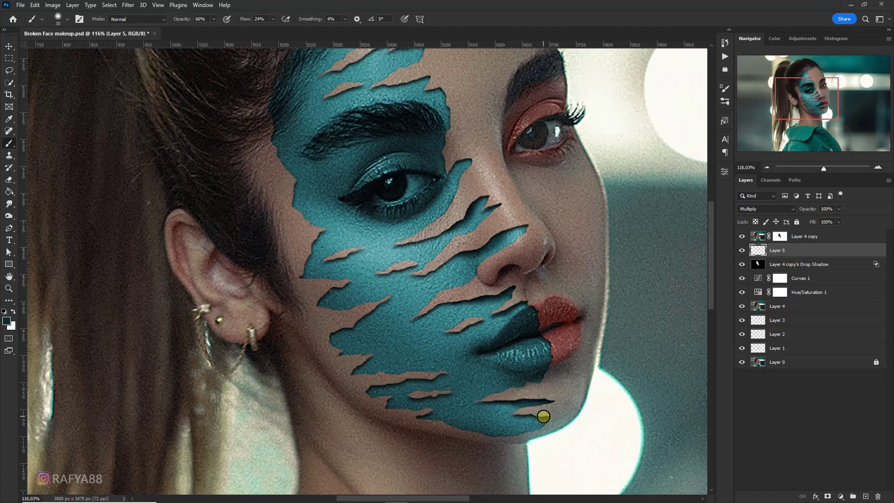
pyautogui.press('[')
pyautogui.scroll(4, 442, 432)
pyautogui.scroll(-6, 440, 419)
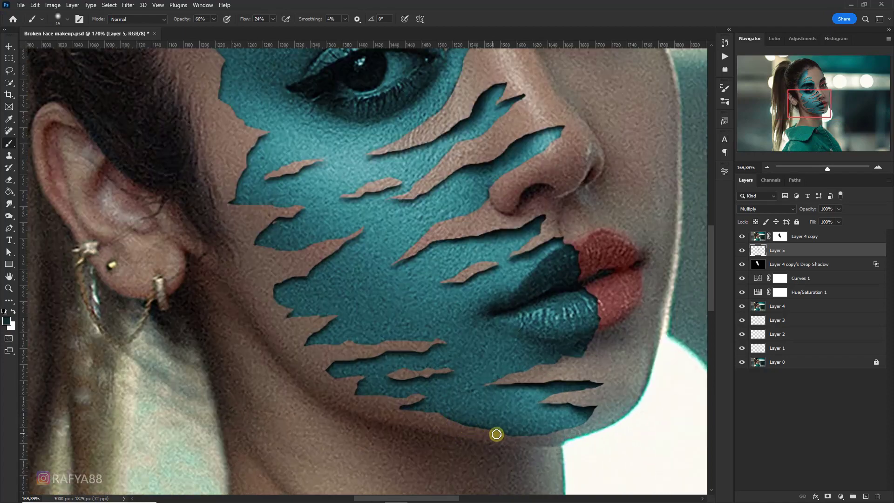
pyautogui.press(']')
pyautogui.scroll(5, 494, 321)
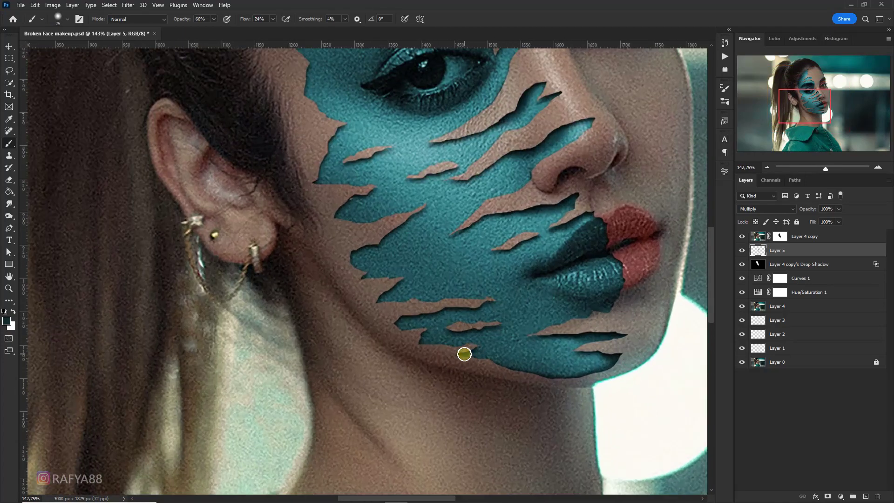
# Step: Shade beneath the torn strips on the lower cheek and jaw with a small brush
pyautogui.press('[')
pyautogui.press('[')
pyautogui.press('[')
pyautogui.press('[')
pyautogui.press('[')
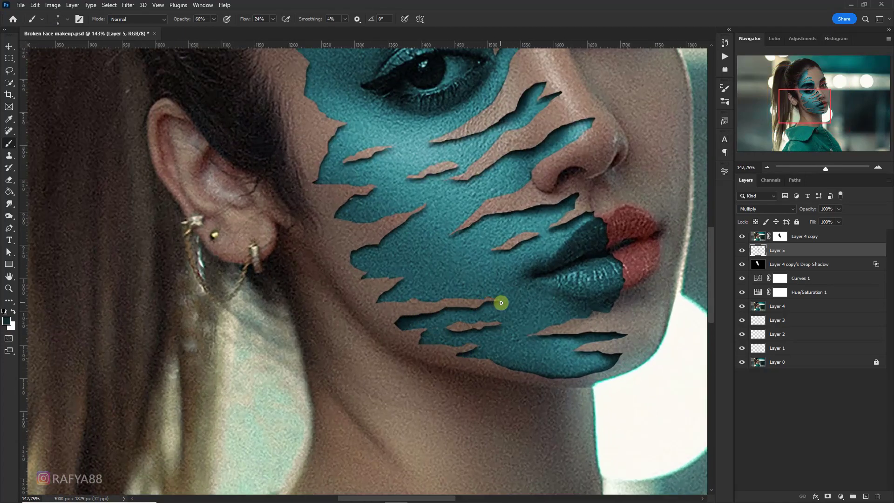
pyautogui.scroll(2, 499, 303)
# Step: Darken the underside of the pointed tip of the torn strip on the mid cheek with a smaller brush
pyautogui.press('[')
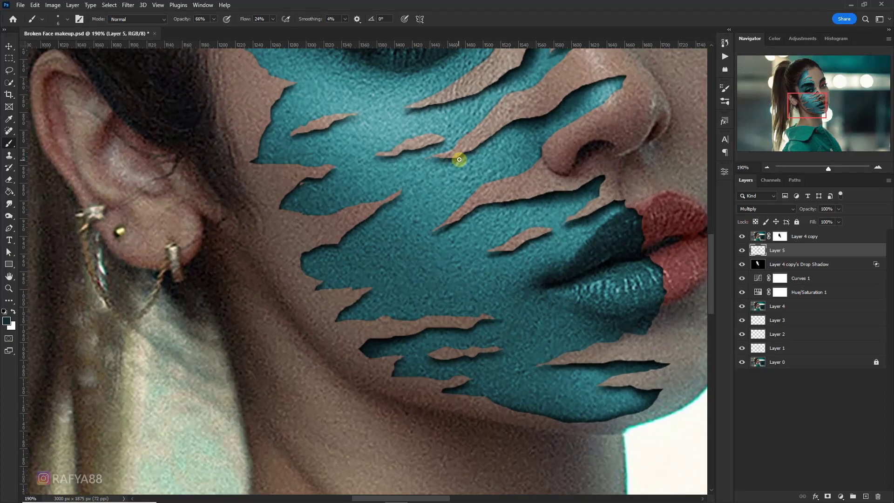
pyautogui.press('[')
pyautogui.press('[')
pyautogui.moveTo(461, 151); pyautogui.dragTo(436, 159)
# Step: Paint shading inside the rounded notch of torn skin at the jaw side of the cheek with an enlarged brush
pyautogui.scroll(-2, 519, 132)
pyautogui.scroll(3, 342, 210)
pyautogui.press(']')
pyautogui.press(']')
pyautogui.press(']')
pyautogui.press(']')
pyautogui.press(']')
pyautogui.press('[')
pyautogui.press('[')
pyautogui.moveTo(346, 238)
pyautogui.mouseDown()
pyautogui.moveTo(337, 251)
pyautogui.moveTo(352, 244)
pyautogui.mouseUp()
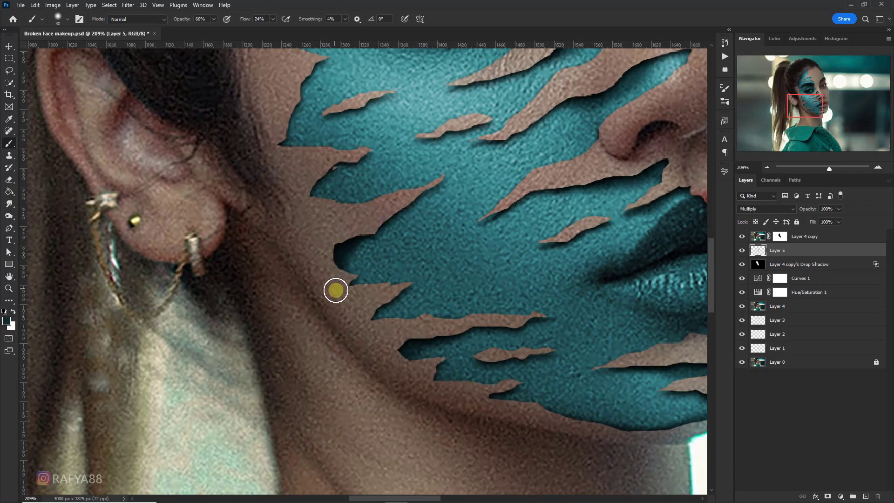
# Step: Shade under the small floating skin slivers on the upper cheek with a brush reduced to 5 px
pyautogui.press('[')
pyautogui.press('[')
pyautogui.press('[')
pyautogui.press('[')
pyautogui.press('[')
pyautogui.press('[')
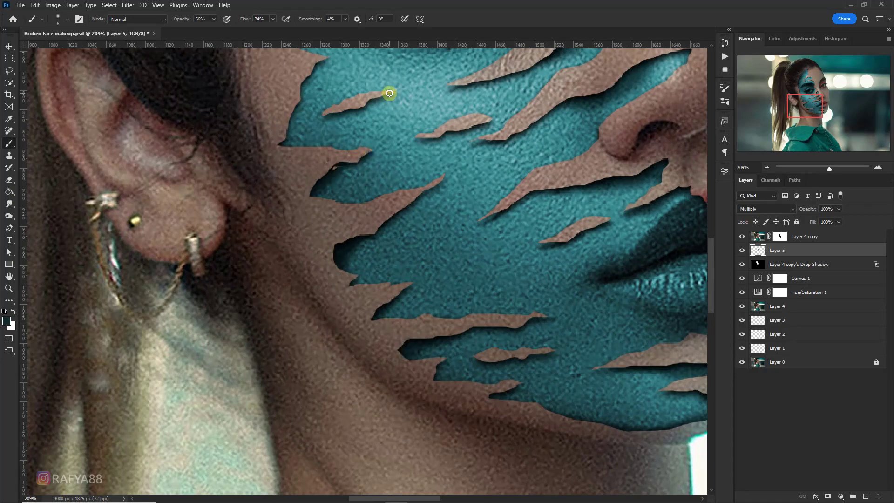
pyautogui.moveTo(385, 96); pyautogui.dragTo(394, 94)
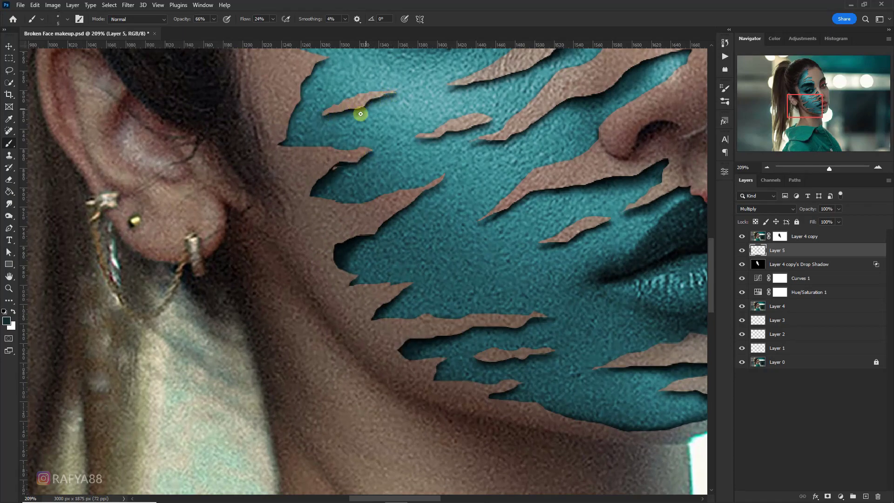
pyautogui.moveTo(460, 86); pyautogui.dragTo(429, 134)
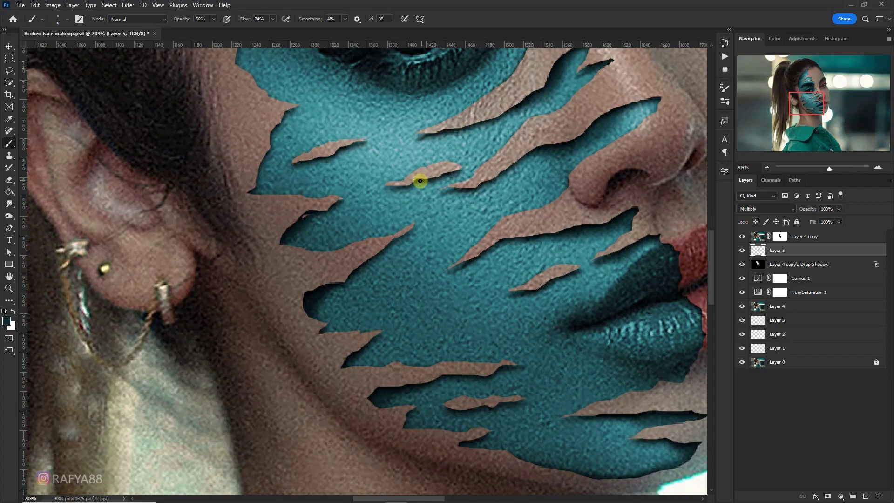
# Step: Paint shading along the torn edge of the outer cheek and temple with a 25 px brush
pyautogui.scroll(-5, 390, 196)
pyautogui.scroll(3, 307, 172)
pyautogui.press(']')
pyautogui.press(']')
pyautogui.press(']')
pyautogui.press(']')
pyautogui.press(']')
pyautogui.press(']')
pyautogui.press(']')
pyautogui.press(']')
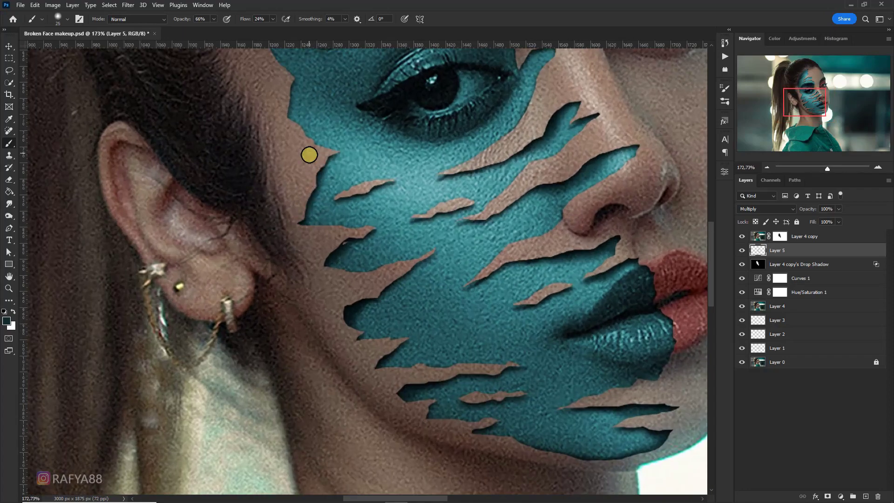
pyautogui.scroll(-1, 299, 135)
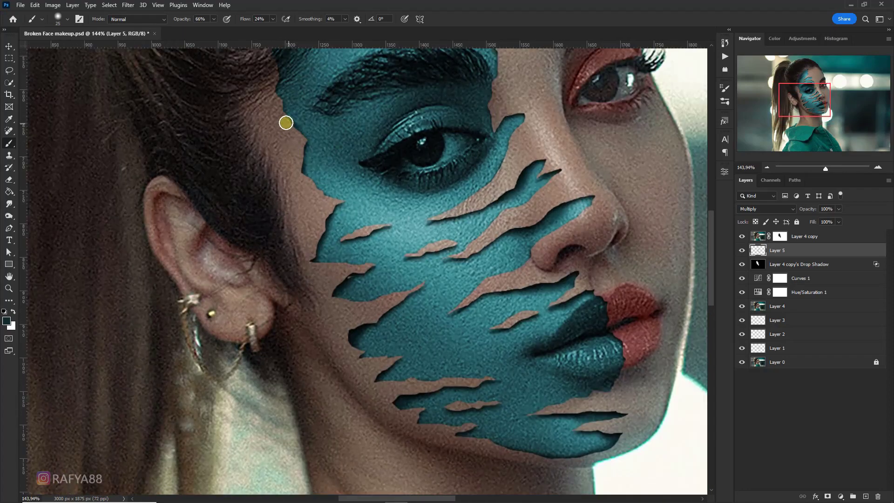
# Step: Paint shading under the upper torn edge of the forehead opening, using a finer brush toward its tip
pyautogui.scroll(-4, 308, 241)
pyautogui.scroll(4, 366, 118)
pyautogui.press(']')
pyautogui.press(']')
pyautogui.press(']')
pyautogui.press(']')
pyautogui.press('[')
pyautogui.press('[')
pyautogui.press('[')
pyautogui.press('[')
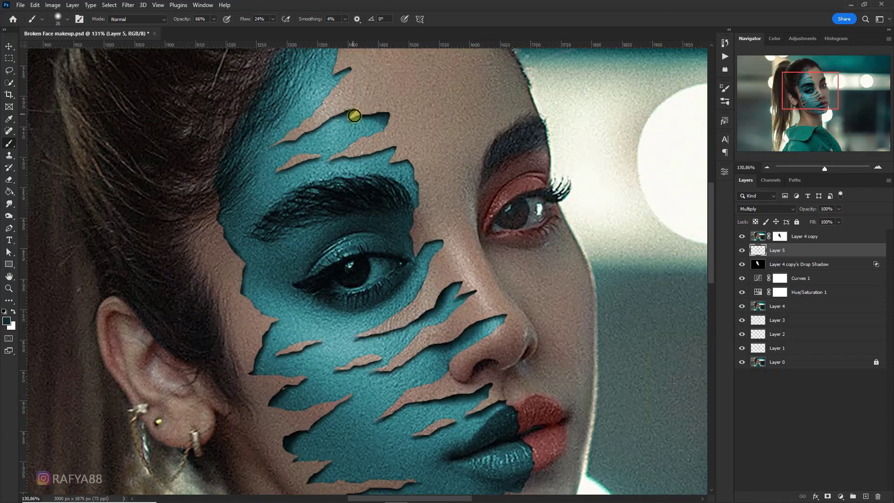
pyautogui.moveTo(339, 111); pyautogui.dragTo(288, 142)
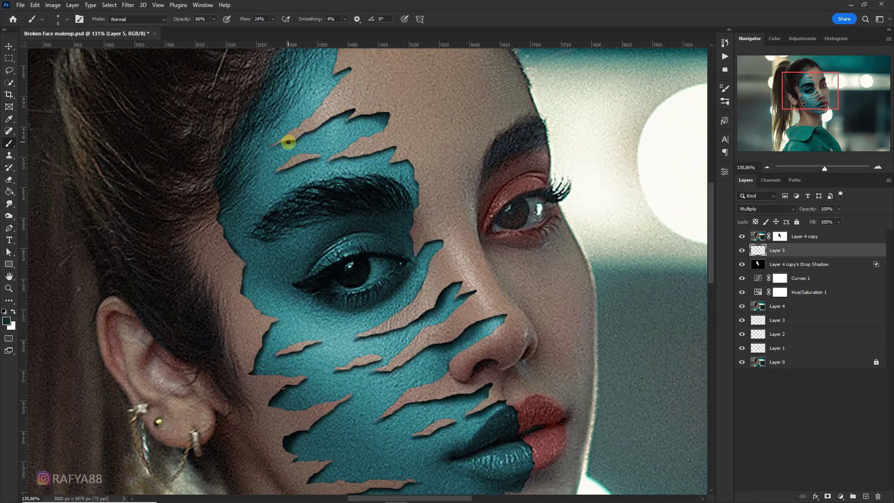
# Step: Deepen the shading along the torn edge by the inner eye corner and on the cheek with 25 to 35 px brushes
pyautogui.press(']')
pyautogui.press(']')
pyautogui.press(']')
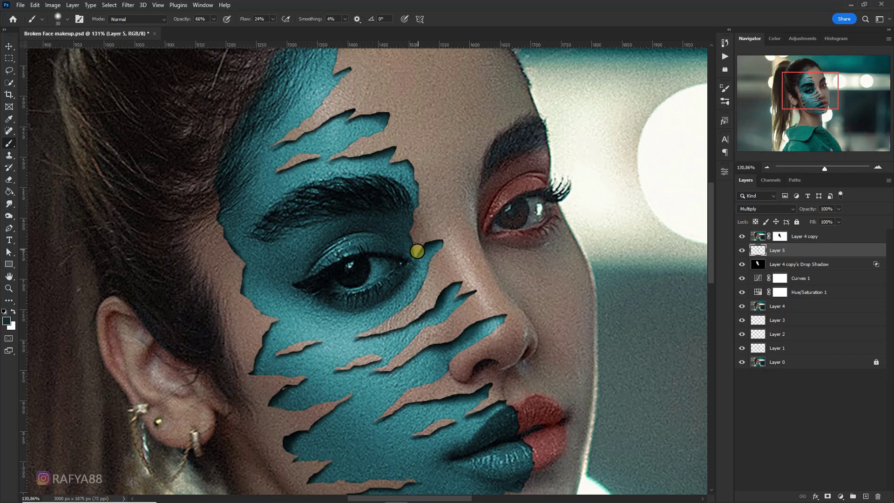
pyautogui.press('[')
pyautogui.press('[')
pyautogui.press('[')
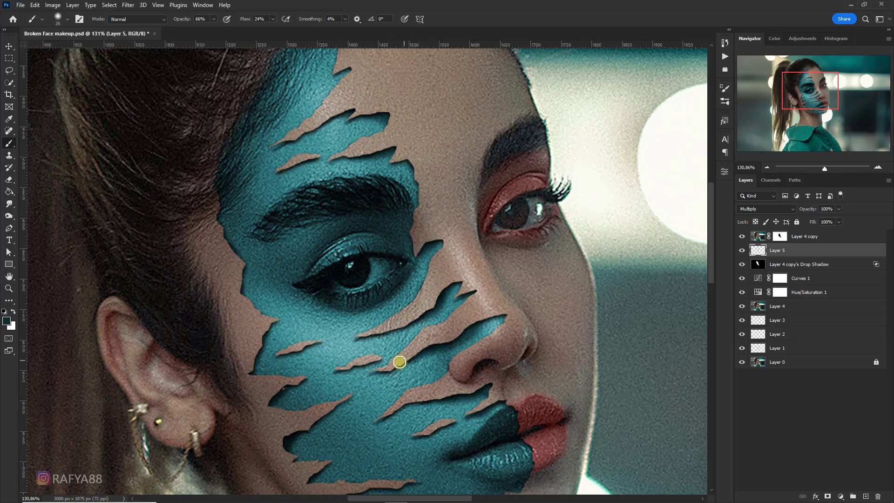
pyautogui.press(']')
pyautogui.press(']')
pyautogui.scroll(-2, 517, 419)
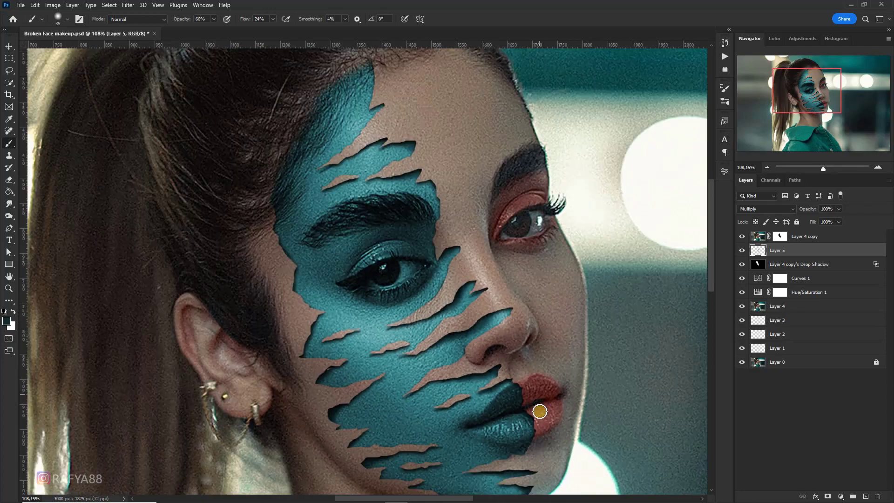
# Step: Touch up the shading around the cheek sliver and the pointed strip tips with 4 to 5 px brushes
pyautogui.scroll(2, 349, 335)
pyautogui.press('[')
pyautogui.press('[')
pyautogui.press('[')
pyautogui.press('[')
pyautogui.press('[')
pyautogui.press('[')
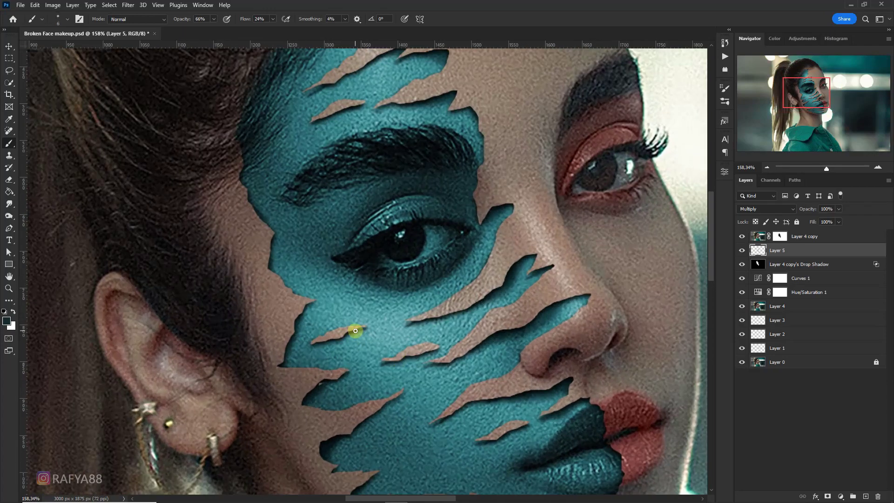
pyautogui.scroll(-4, 309, 305)
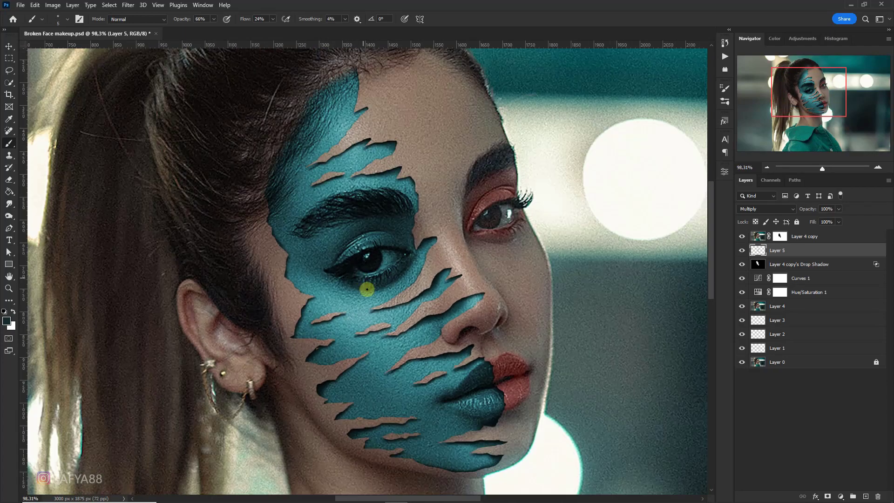
pyautogui.scroll(3, 351, 362)
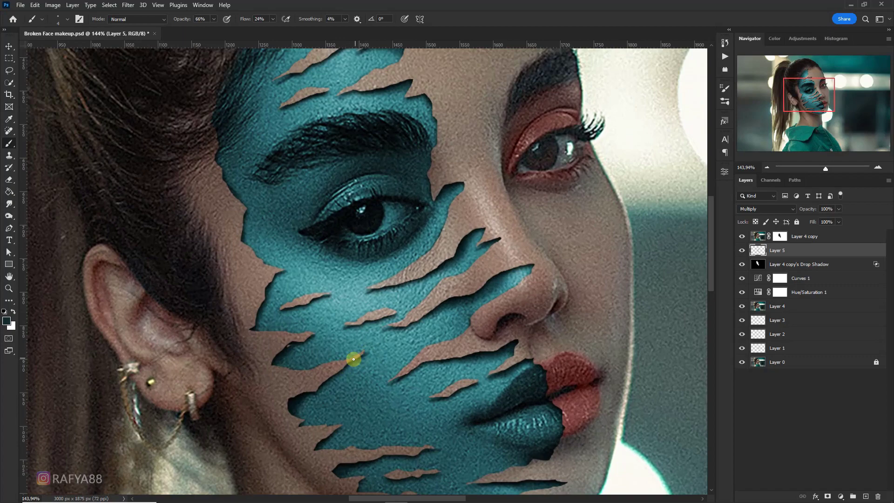
pyautogui.scroll(-4, 307, 334)
pyautogui.scroll(2, 366, 298)
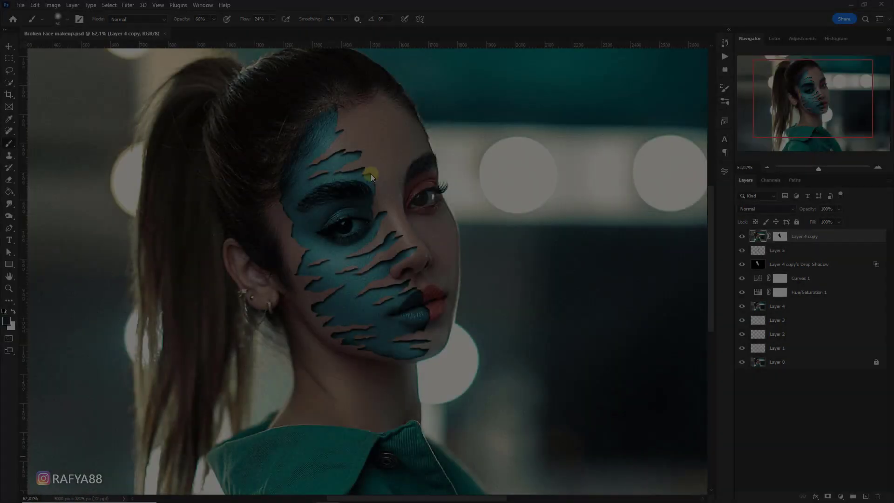
# Step: Target the Layer 4 copy mask, make white the foreground color, and set the brush opacity to 100%
pyautogui.scroll(4, 370, 174)
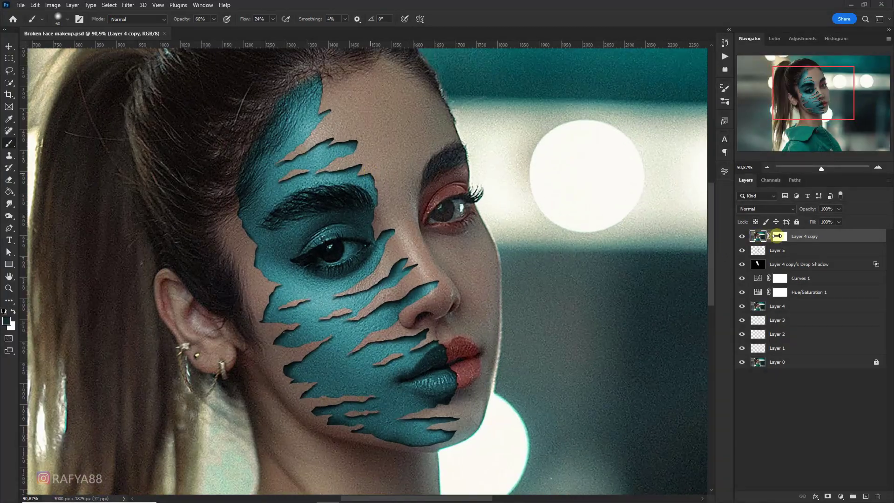
pyautogui.click(778, 238)
pyautogui.scroll(1, 339, 255)
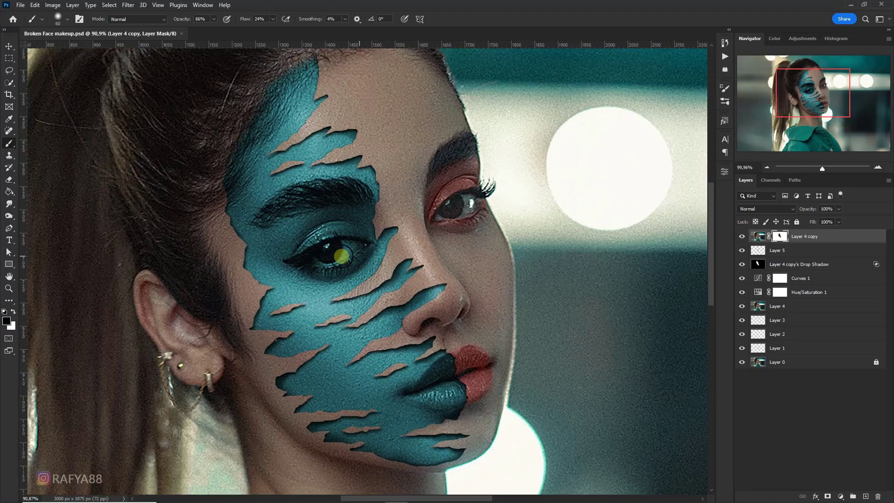
pyautogui.scroll(1, 339, 255)
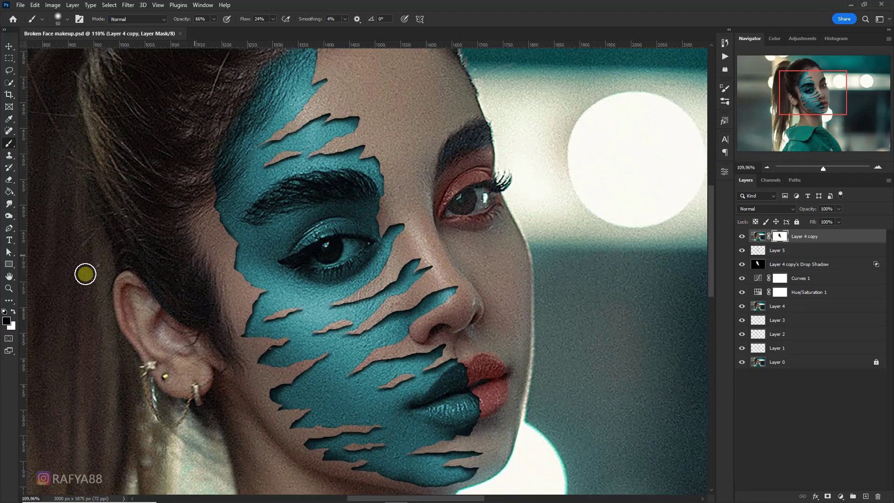
pyautogui.click(13, 311)
pyautogui.moveTo(179, 19); pyautogui.dragTo(235, 24)
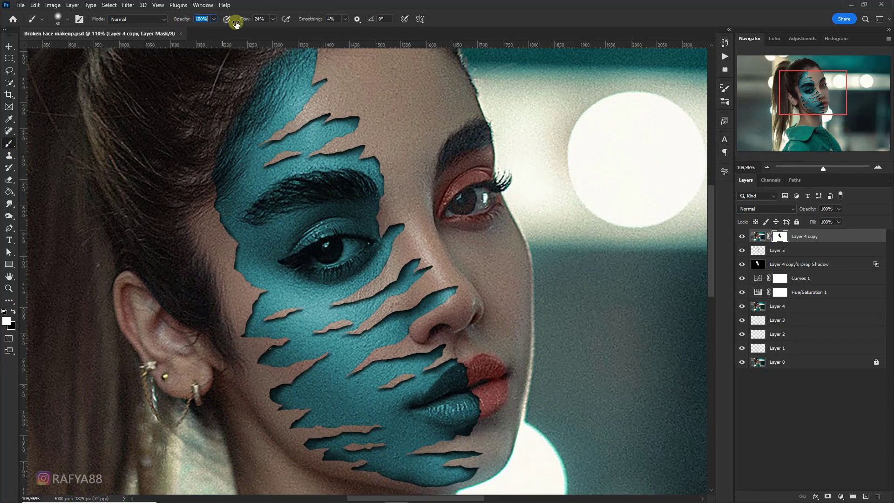
# Step: Paint white on the mask over the eyeball in the teal area with a 25 px brush to restore the natural eye
pyautogui.scroll(1, 335, 253)
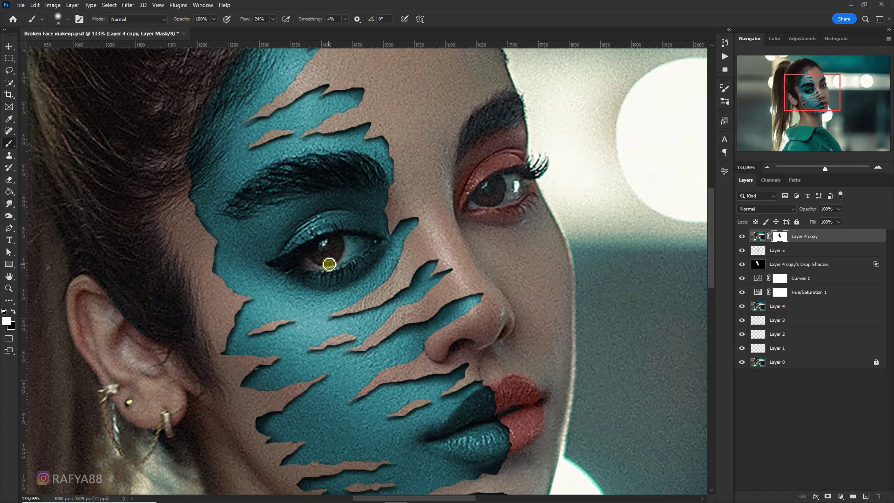
pyautogui.moveTo(329, 264)
pyautogui.mouseDown()
pyautogui.moveTo(365, 242)
pyautogui.moveTo(339, 235)
pyautogui.moveTo(355, 242)
pyautogui.moveTo(309, 258)
pyautogui.mouseUp()
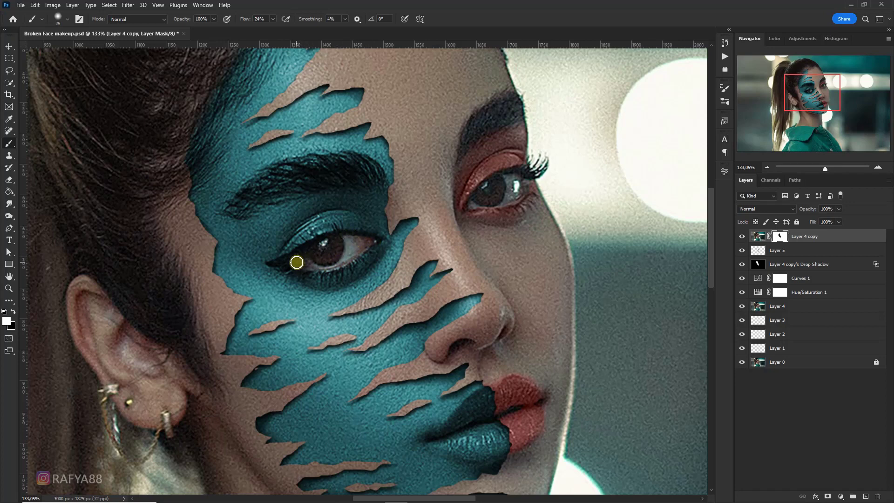
pyautogui.scroll(-3, 349, 245)
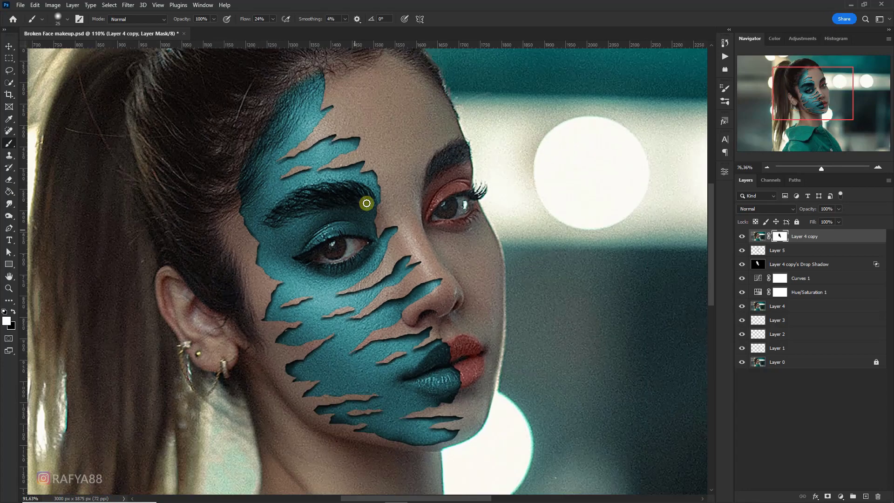
pyautogui.scroll(-3, 366, 203)
pyautogui.scroll(3, 359, 242)
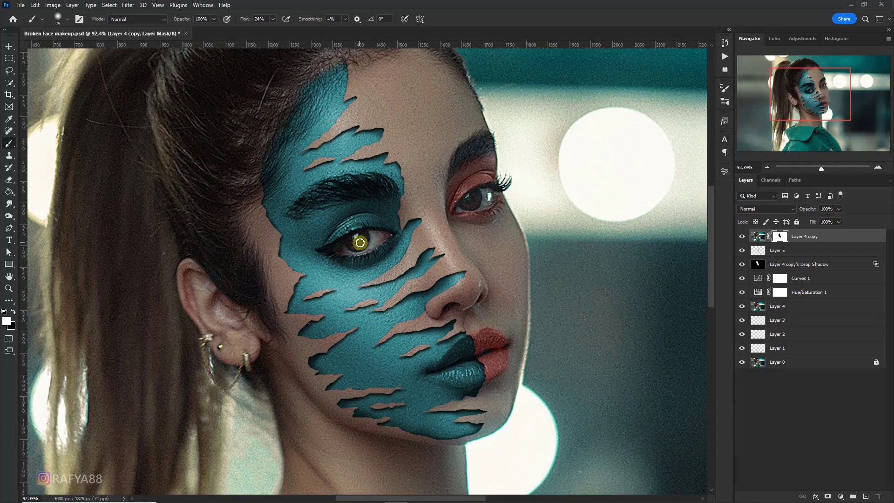
pyautogui.scroll(-1, 359, 243)
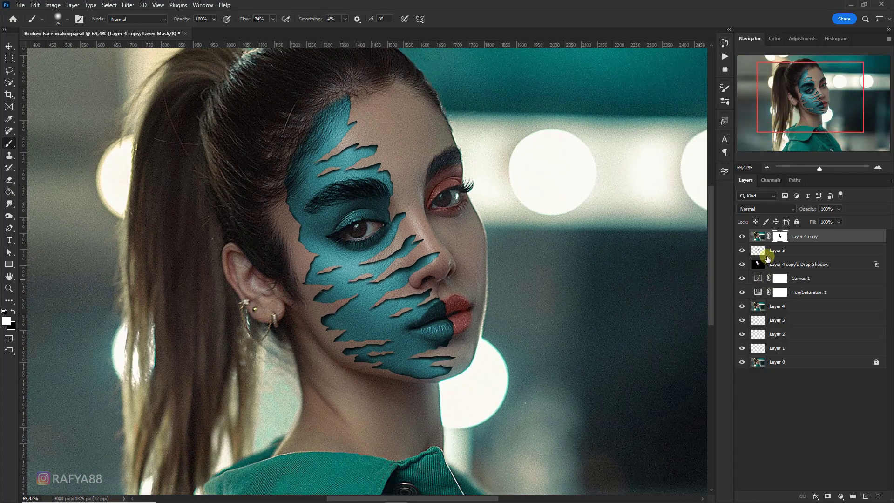
# Step: Create a new layer above Layer 4 copy and clip it to that layer
pyautogui.click(865, 496)
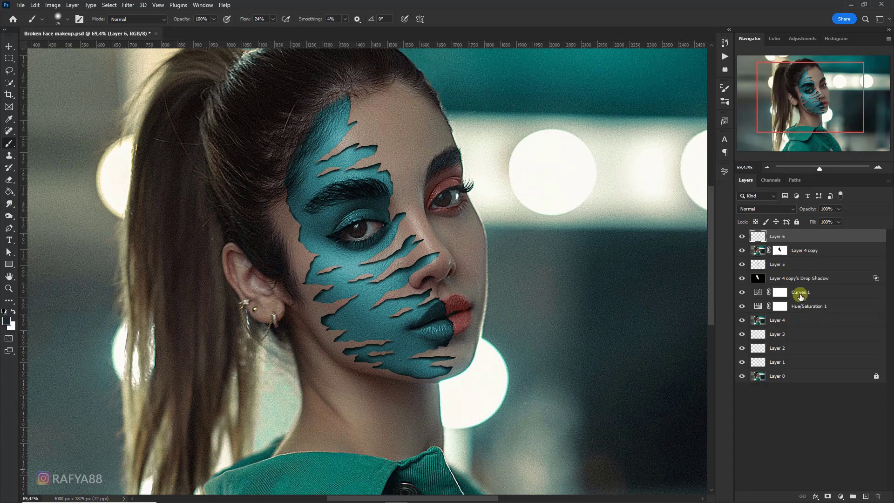
pyautogui.keyDown('alt'); pyautogui.click(798, 238); pyautogui.keyUp('alt')
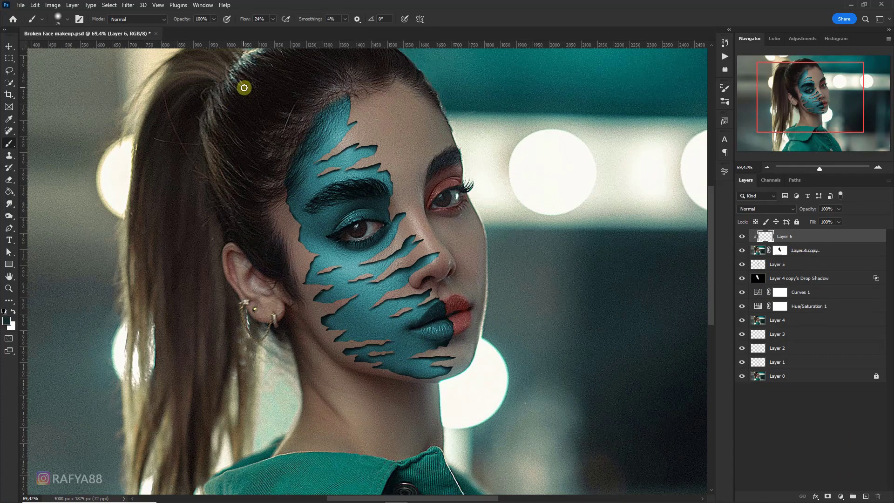
pyautogui.scroll(1, 246, 87)
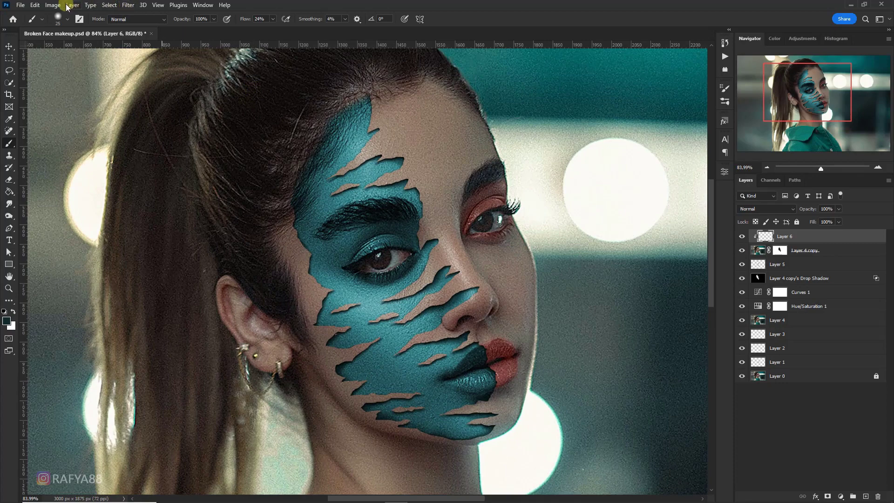
# Step: Fill the clipped layer with 50% gray and set its blend mode to Overlay
pyautogui.click(36, 5)
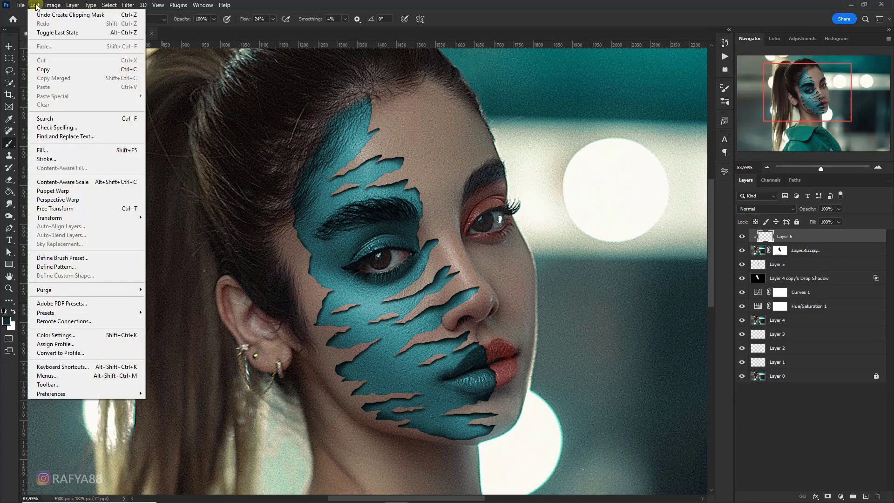
pyautogui.click(65, 150)
pyautogui.click(452, 137)
pyautogui.click(457, 211)
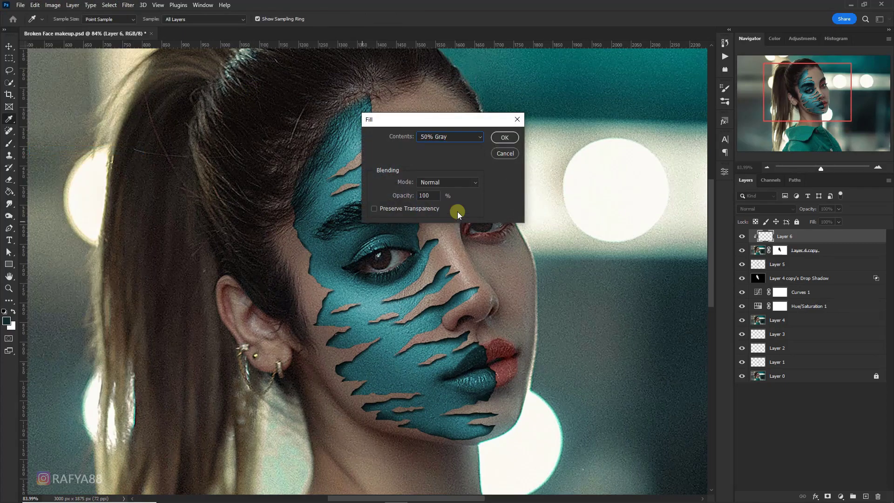
pyautogui.click(502, 138)
pyautogui.press('b')
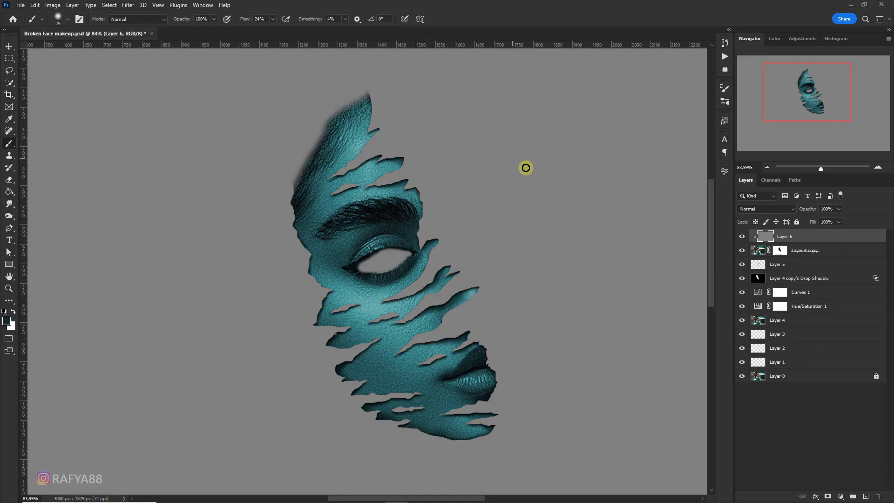
pyautogui.click(774, 209)
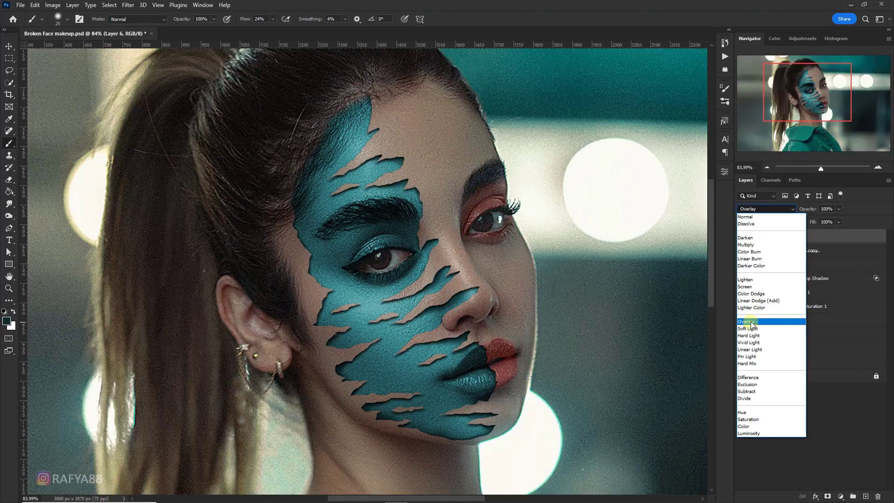
pyautogui.click(754, 308)
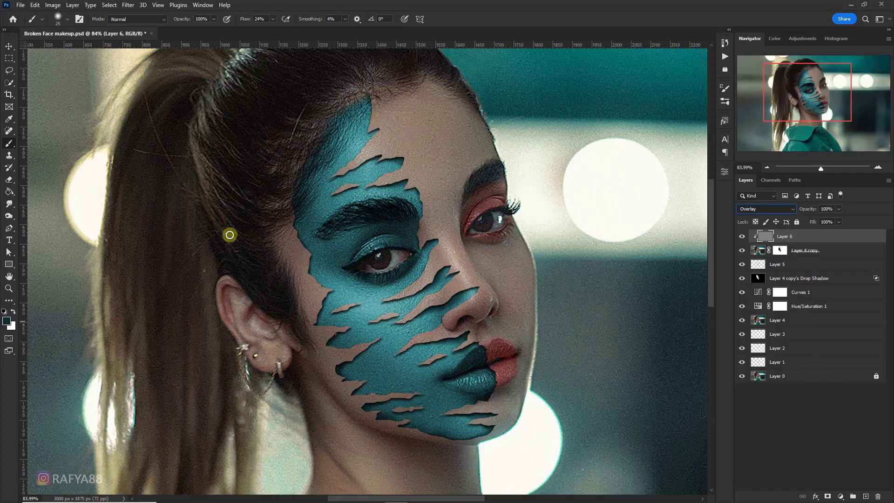
# Step: Activate the Dodge tool and set its range to Midtones
pyautogui.click(8, 215)
pyautogui.click(30, 216)
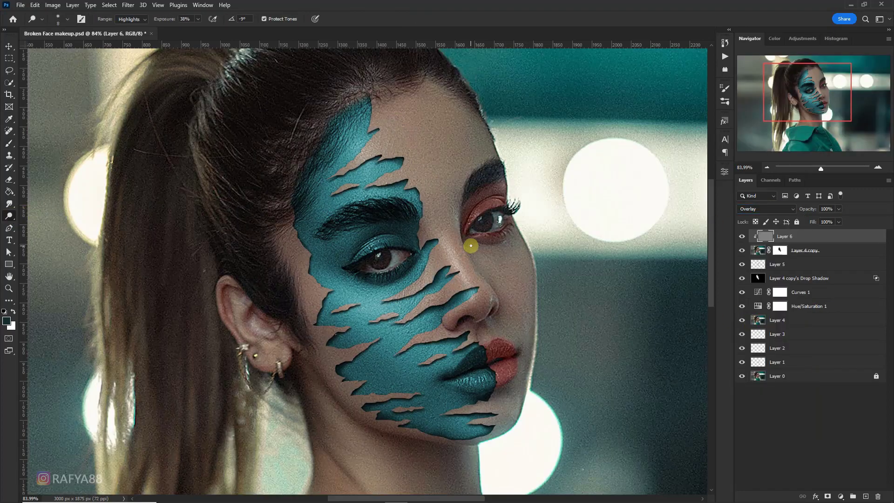
pyautogui.scroll(2, 390, 139)
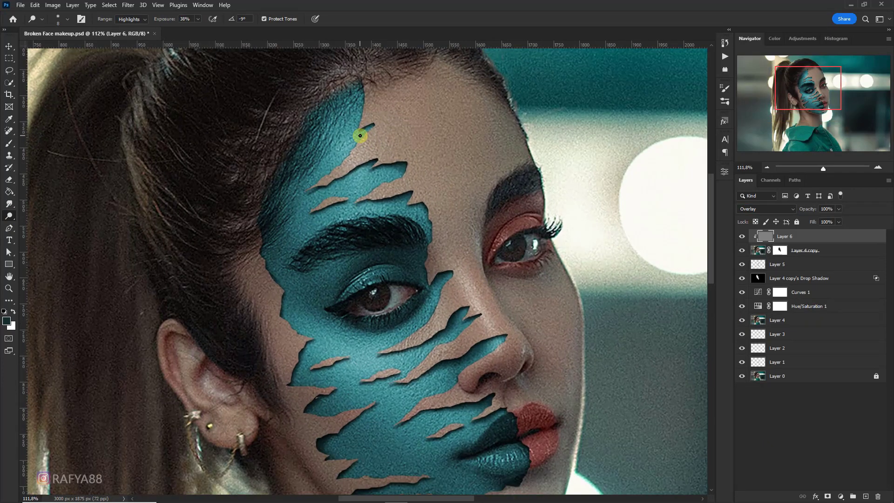
pyautogui.click(130, 20)
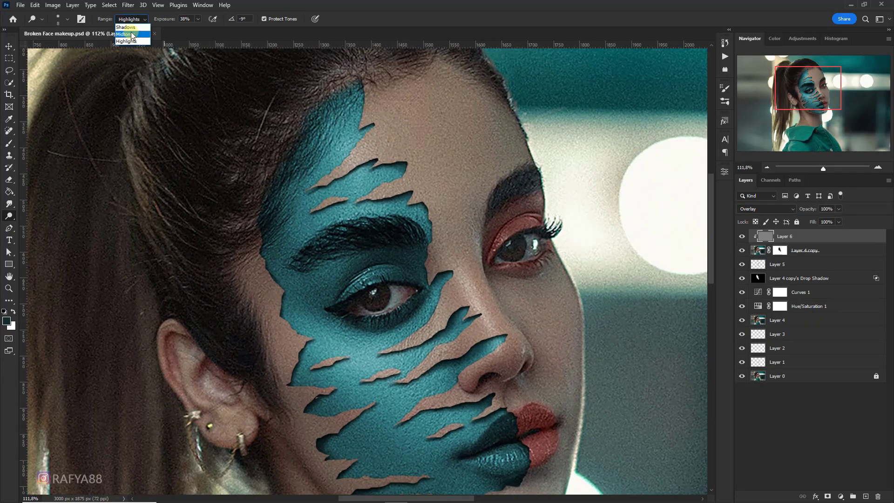
pyautogui.click(132, 34)
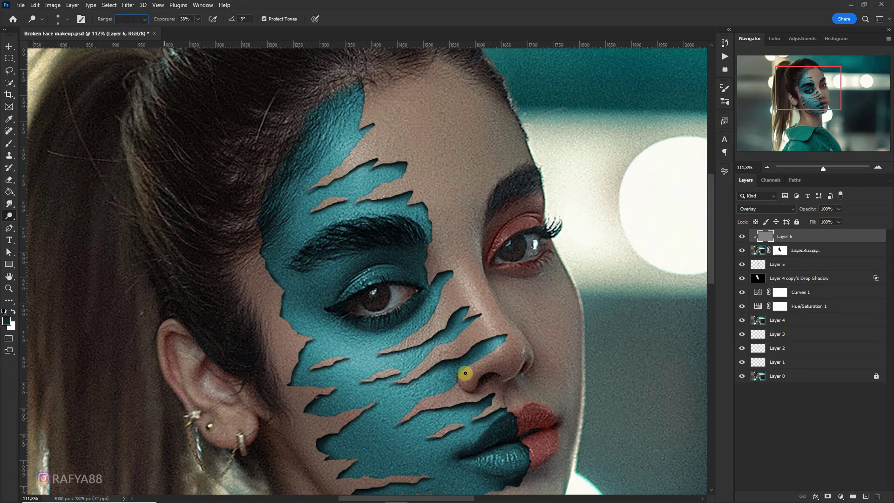
# Step: Dodge the torn skin edges of the strips below the eye and beside the nose with a 7 to 8 px brush
pyautogui.scroll(2, 465, 373)
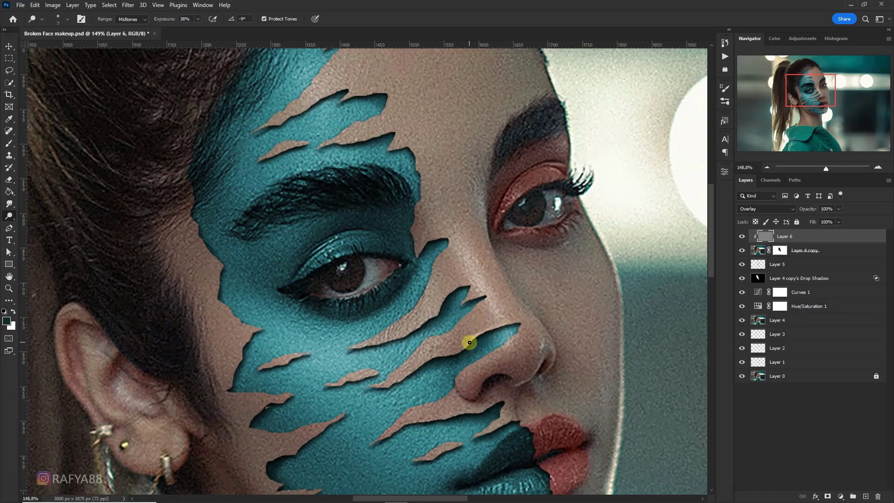
pyautogui.press(']')
pyautogui.press(']')
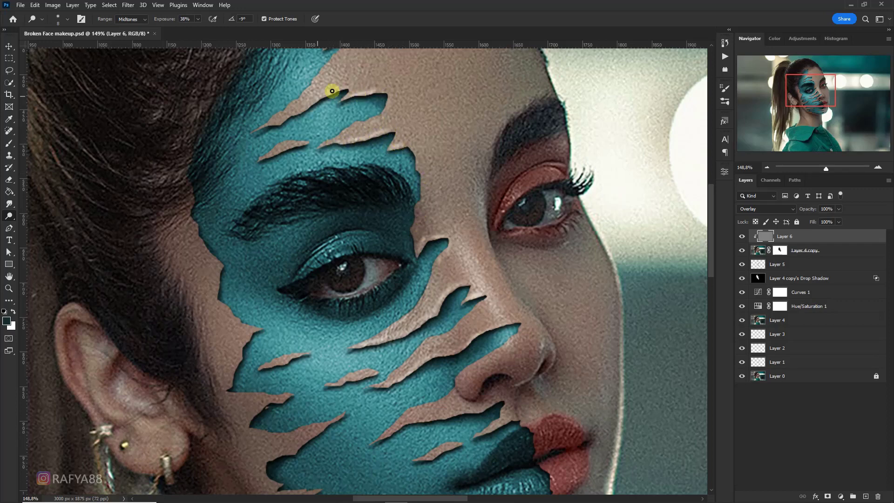
# Step: Dodge the pointed strip beside the nose with a soft 25 px brush
pyautogui.scroll(-5, 298, 143)
pyautogui.scroll(4, 406, 224)
pyautogui.press(']')
pyautogui.press(']')
pyautogui.press(']')
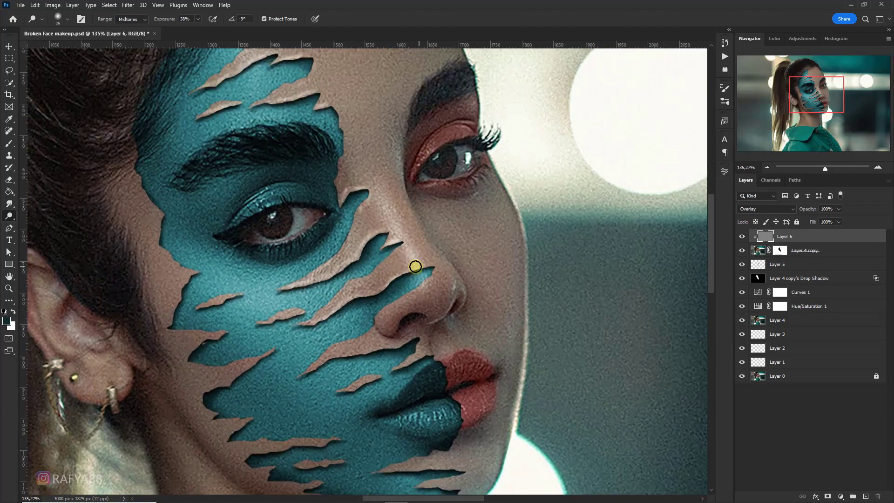
pyautogui.moveTo(415, 266); pyautogui.dragTo(358, 294)
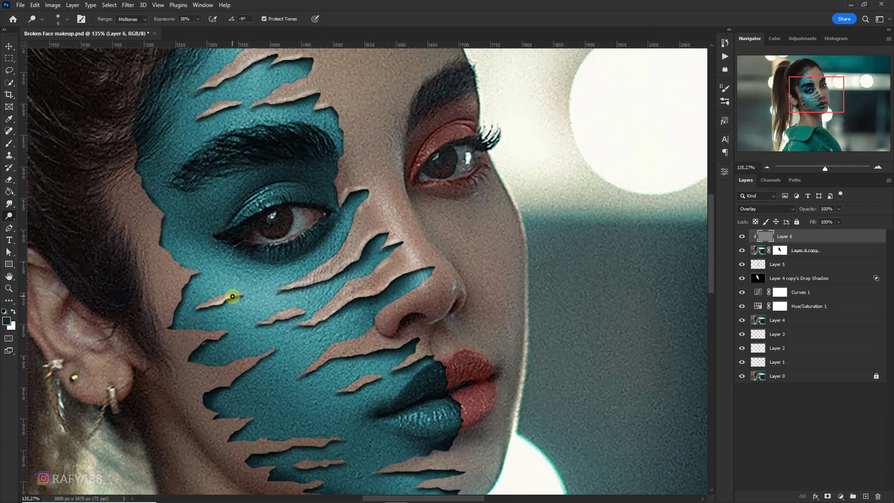
# Step: Dodge the torn skin strips on the outer cheek near the ear with 9 to 10 px brushes
pyautogui.moveTo(223, 333); pyautogui.dragTo(196, 343)
pyautogui.press(']')
pyautogui.moveTo(270, 350)
pyautogui.mouseDown()
pyautogui.moveTo(198, 368)
pyautogui.moveTo(242, 368)
pyautogui.moveTo(198, 391)
pyautogui.mouseUp()
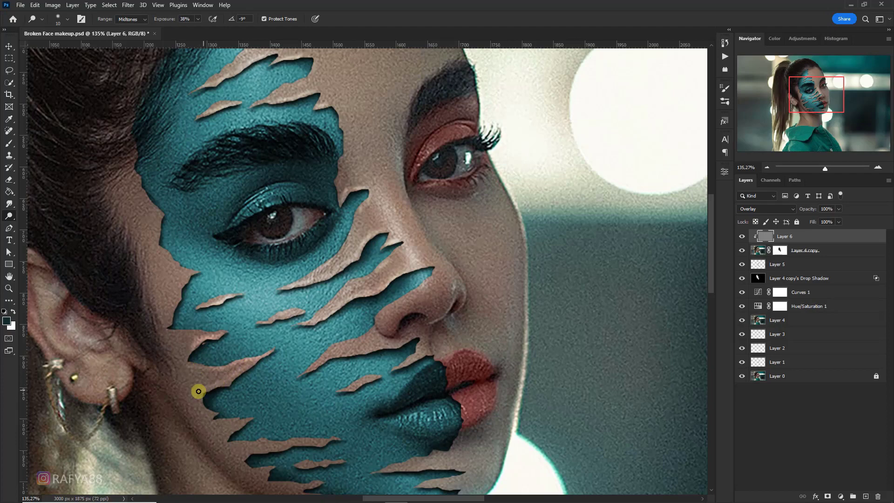
# Step: Dodge the torn edges of the forehead strips and beside the inner eye corner with a 10 px brush
pyautogui.scroll(-3, 235, 423)
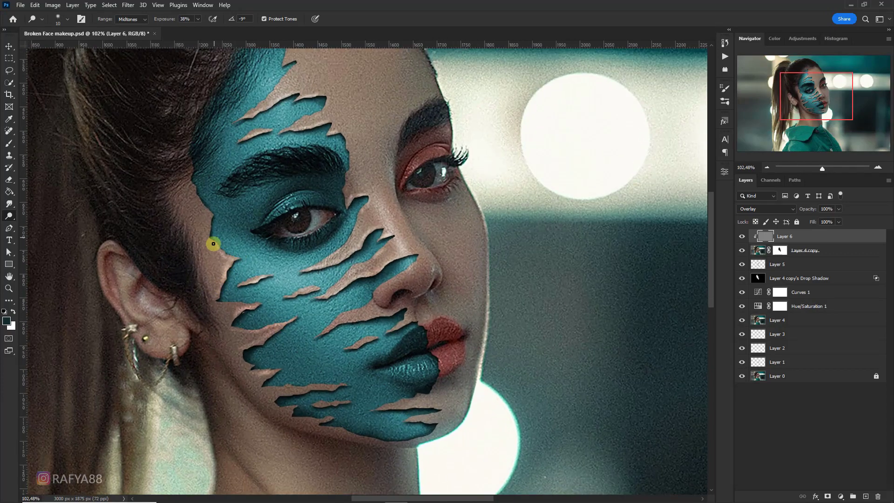
pyautogui.scroll(1, 279, 91)
pyautogui.moveTo(292, 99)
pyautogui.mouseDown()
pyautogui.moveTo(262, 144)
pyautogui.moveTo(240, 156)
pyautogui.mouseUp()
pyautogui.moveTo(307, 164); pyautogui.dragTo(293, 167)
pyautogui.moveTo(340, 239); pyautogui.dragTo(343, 181)
pyautogui.scroll(-5, 393, 176)
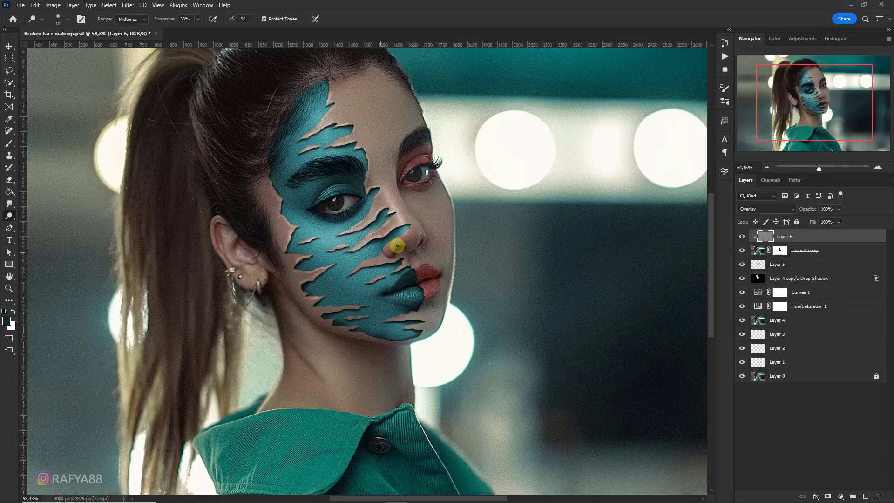
# Step: Dodge the torn edges of the skin strips between the nose and the upper lip with a 10 px brush
pyautogui.scroll(5, 393, 240)
pyautogui.press(']')
pyautogui.press(']')
pyautogui.press(']')
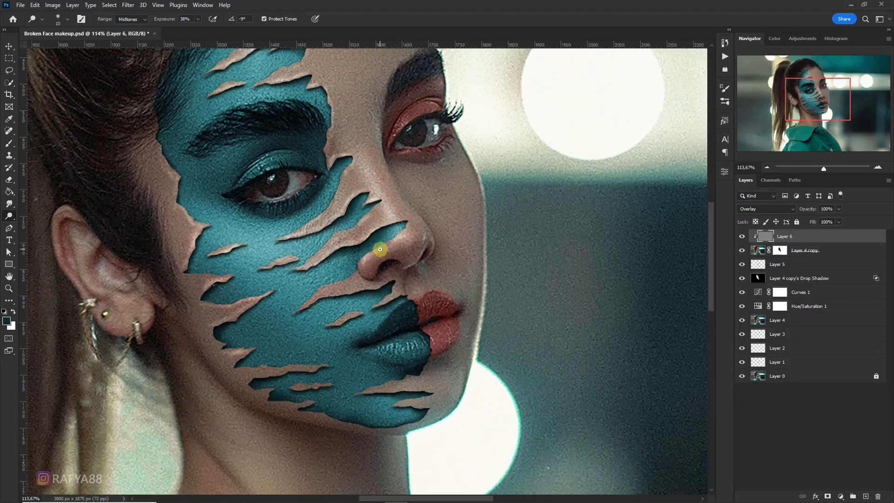
pyautogui.scroll(-1, 377, 270)
pyautogui.scroll(1, 368, 261)
pyautogui.press('[')
pyautogui.press('[')
pyautogui.press('[')
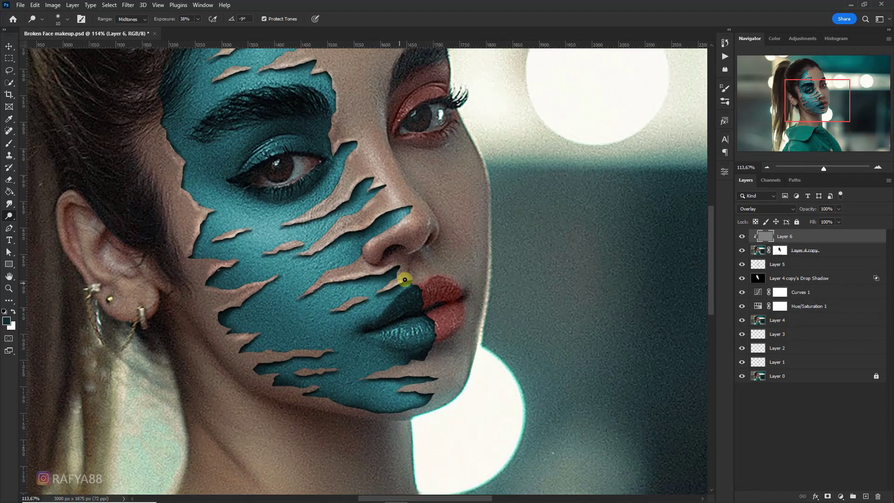
# Step: Dodge the torn skin strips below the lips and along the chin, reducing the brush to 9 px
pyautogui.scroll(-2, 391, 280)
pyautogui.press(']')
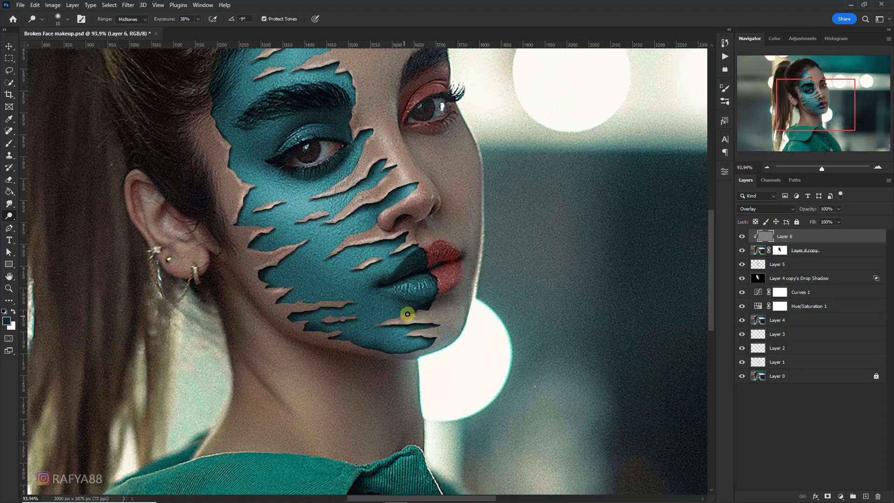
pyautogui.press('[')
pyautogui.press('[')
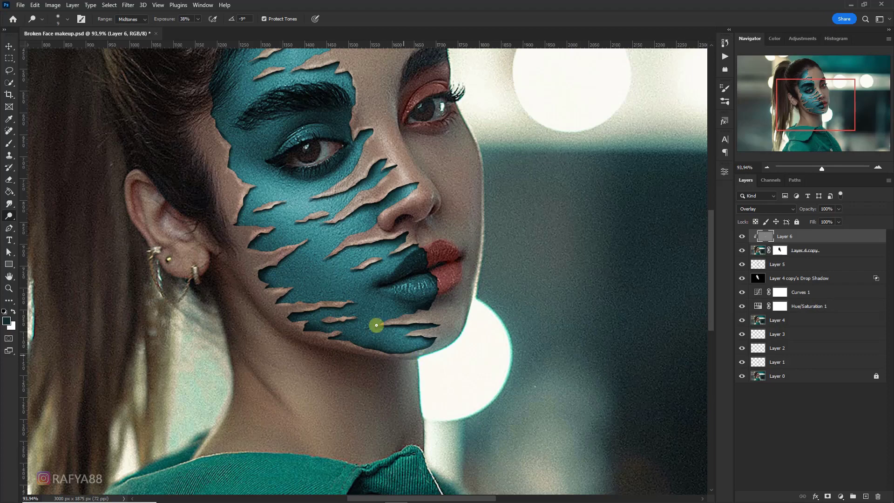
pyautogui.scroll(-1, 375, 323)
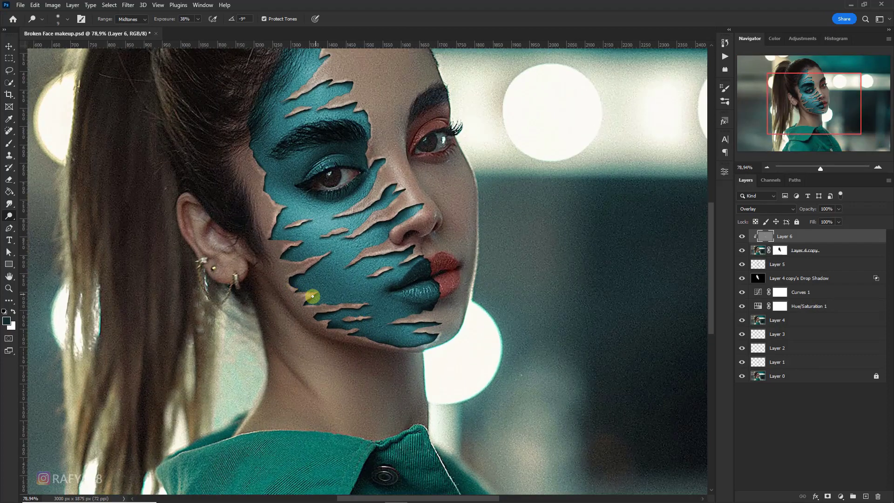
pyautogui.scroll(-1, 376, 159)
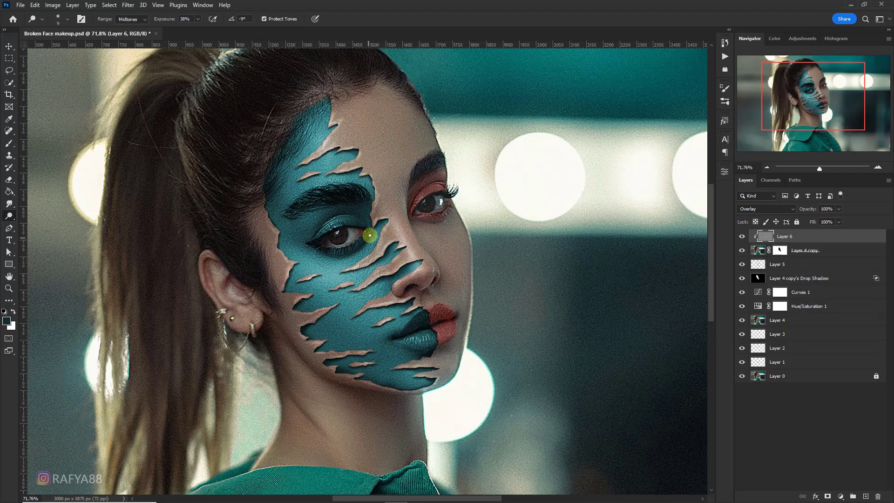
# Step: Examine the dodged edges across the portrait, comparing the image with Layer 6 hidden and shown
pyautogui.scroll(-2, 369, 235)
pyautogui.scroll(2, 335, 256)
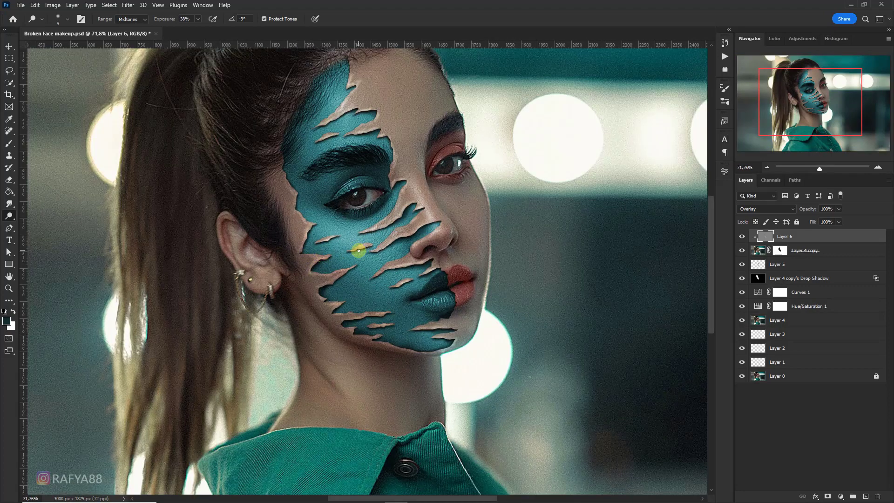
pyautogui.scroll(-1, 351, 244)
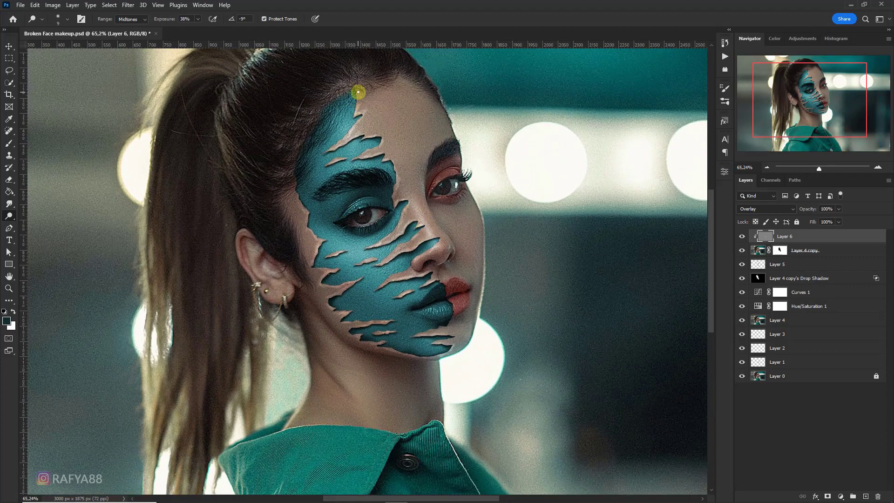
pyautogui.scroll(2, 370, 243)
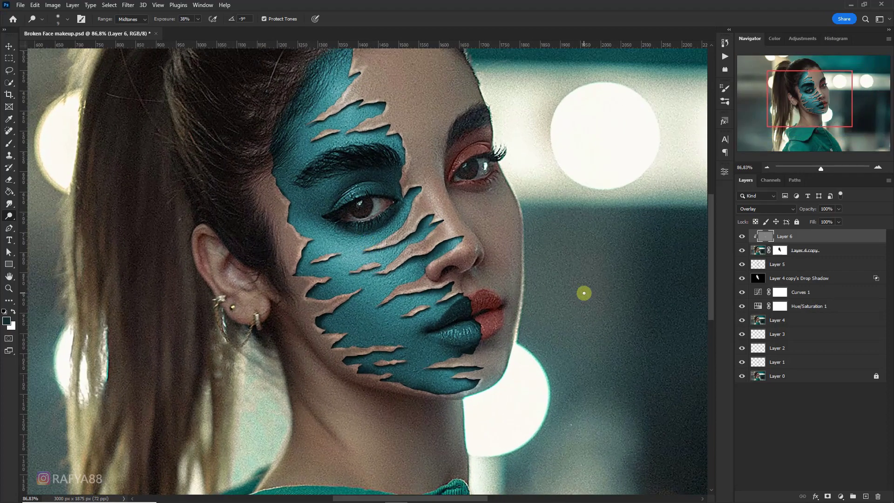
pyautogui.click(741, 236)
pyautogui.click(741, 237)
pyautogui.scroll(-2, 399, 220)
pyautogui.scroll(-4, 400, 219)
pyautogui.scroll(3, 366, 182)
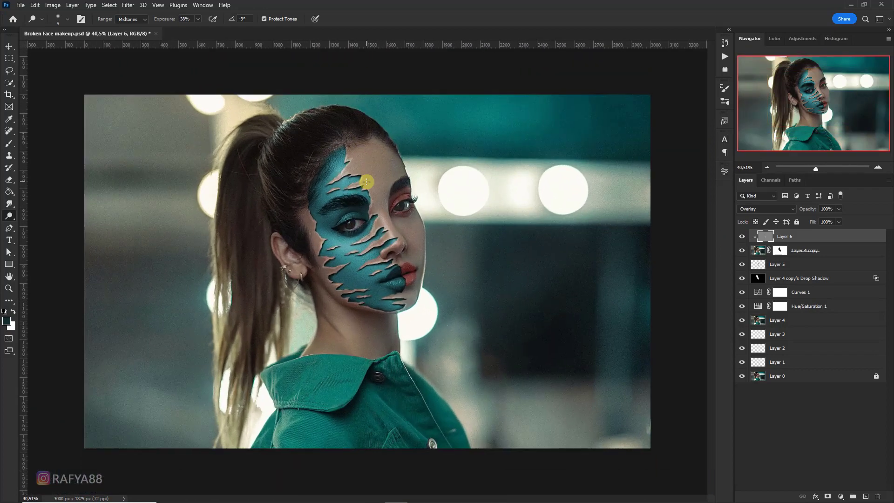
pyautogui.scroll(2, 348, 209)
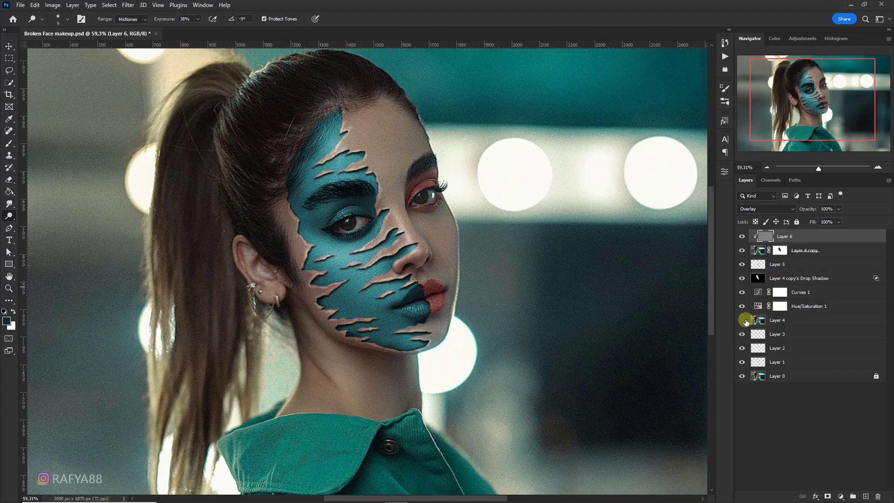
# Step: Review Layer 4 and the Hue/Saturation 1 adjustment, and inspect the curve points of Curves 1
pyautogui.click(787, 320)
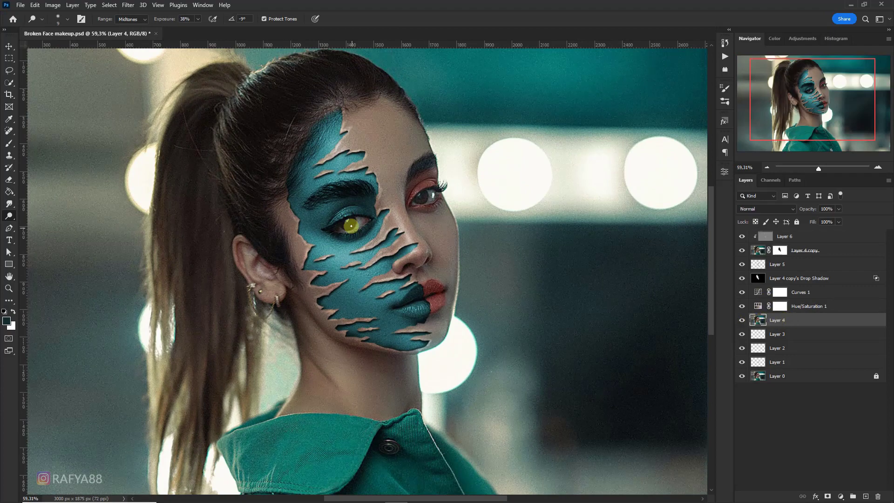
pyautogui.scroll(2, 357, 213)
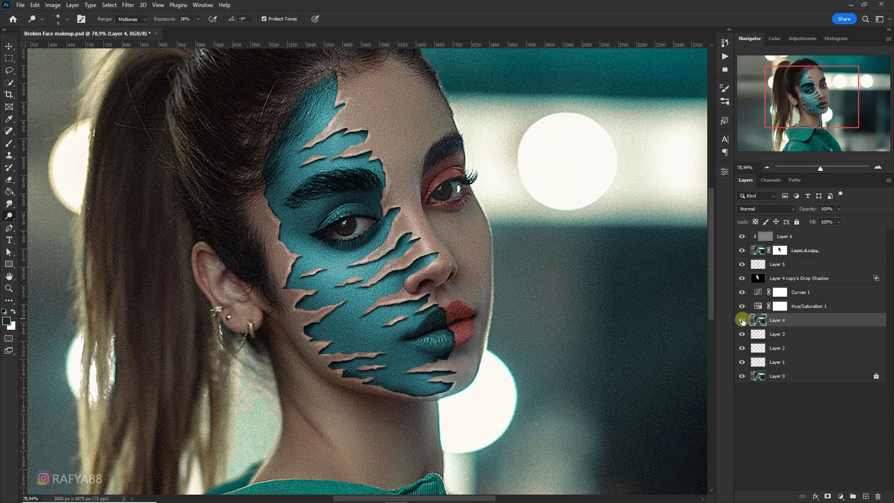
pyautogui.click(757, 307)
pyautogui.doubleClick(758, 292)
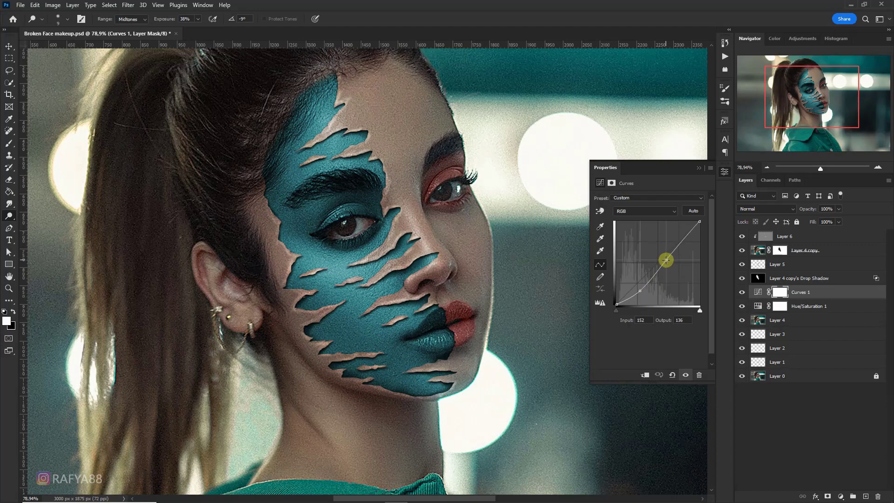
pyautogui.click(666, 260)
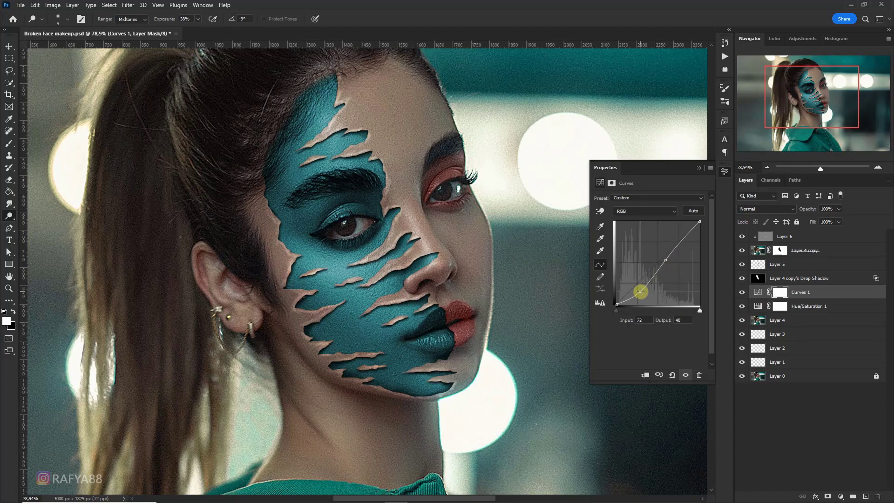
pyautogui.click(696, 182)
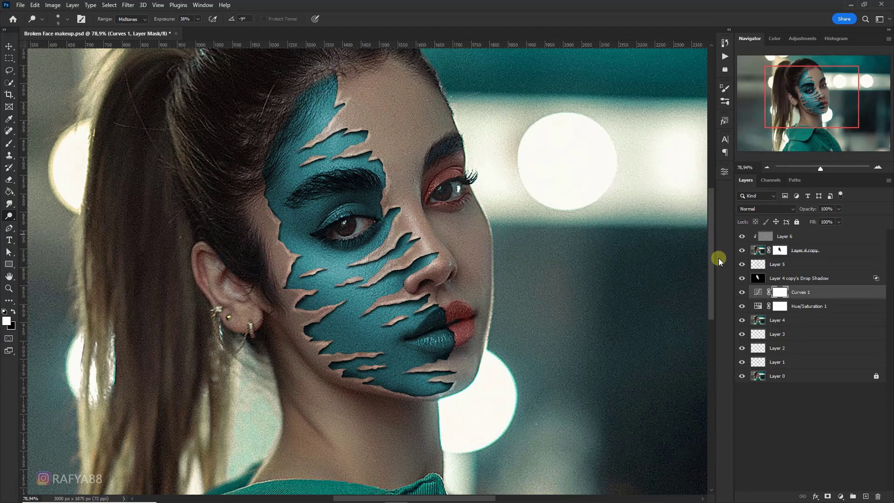
# Step: Add a new layer above Curves 1 and sample the dark tone between the lips for painting with the Brush
pyautogui.scroll(-5, 456, 208)
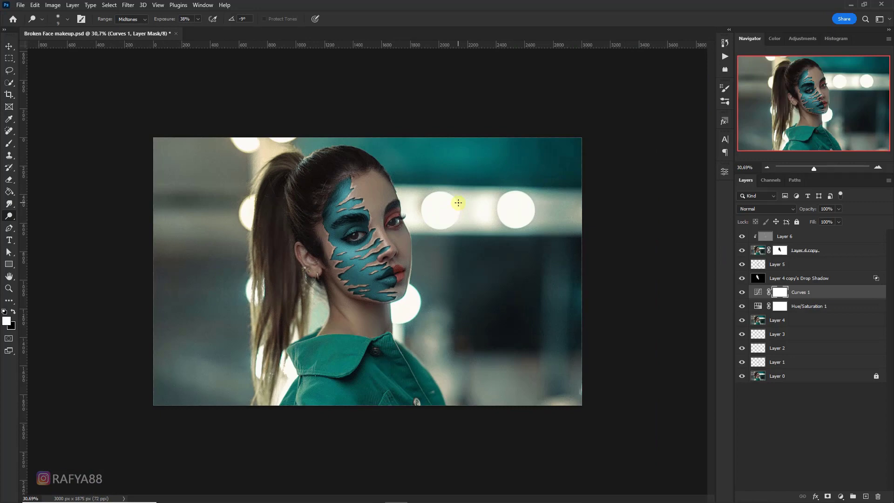
pyautogui.scroll(4, 362, 192)
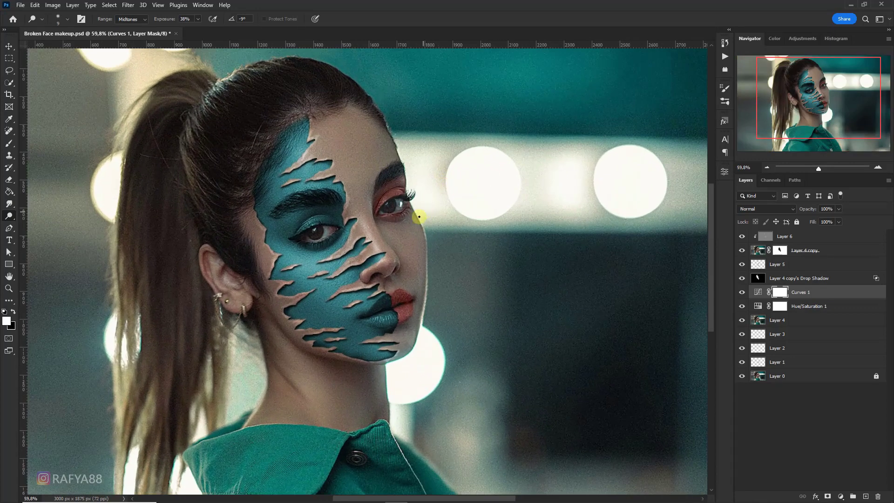
pyautogui.scroll(2, 385, 314)
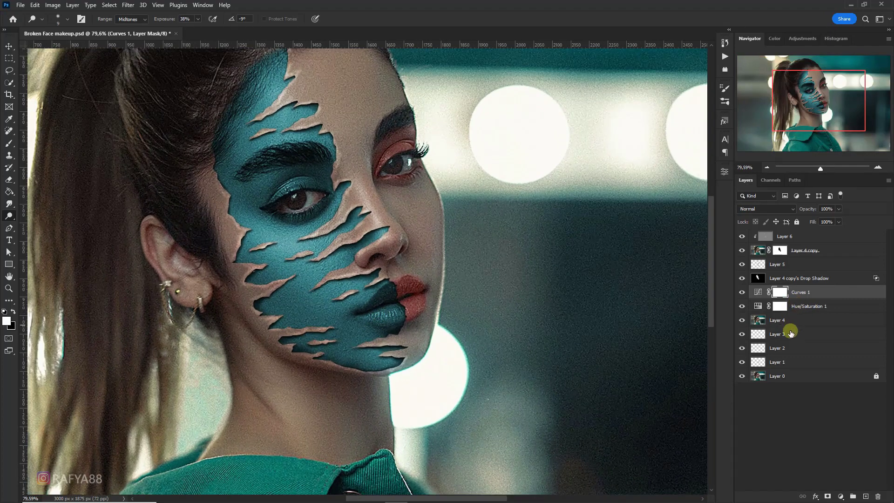
pyautogui.click(866, 497)
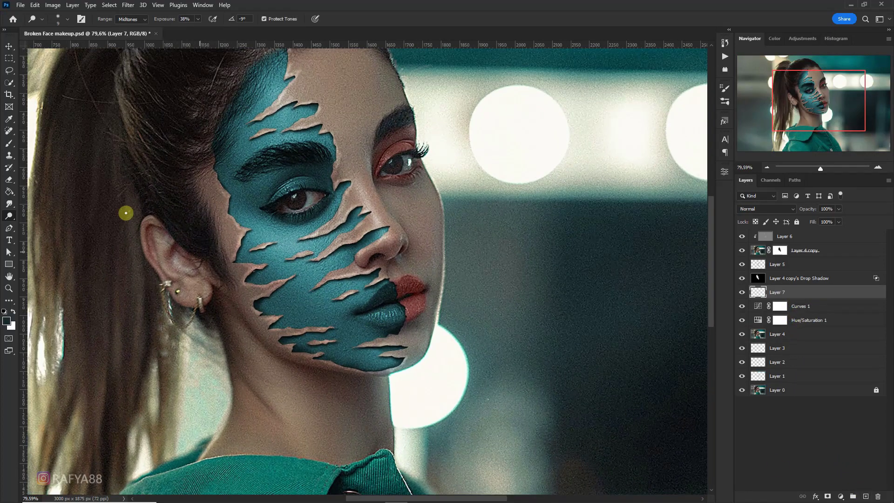
pyautogui.click(13, 146)
pyautogui.scroll(2, 391, 300)
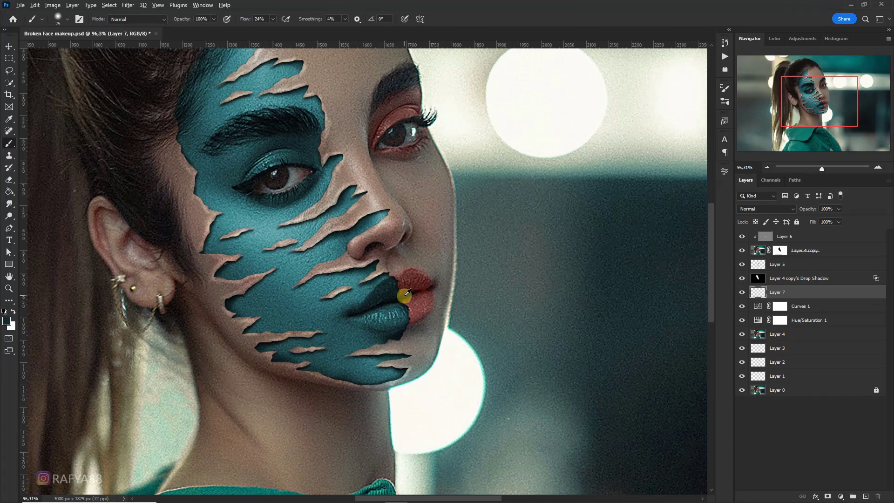
pyautogui.keyDown('alt'); pyautogui.click(405, 293); pyautogui.keyUp('alt')
pyautogui.keyDown('alt'); pyautogui.click(386, 293); pyautogui.keyUp('alt')
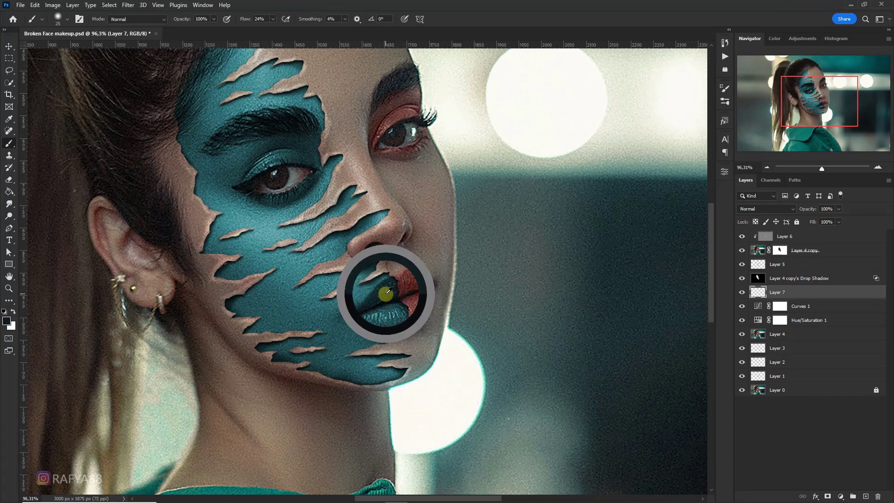
# Step: Set Layer 7 to Overlay blending and paint over the teal half of the lips to darken it
pyautogui.click(752, 209)
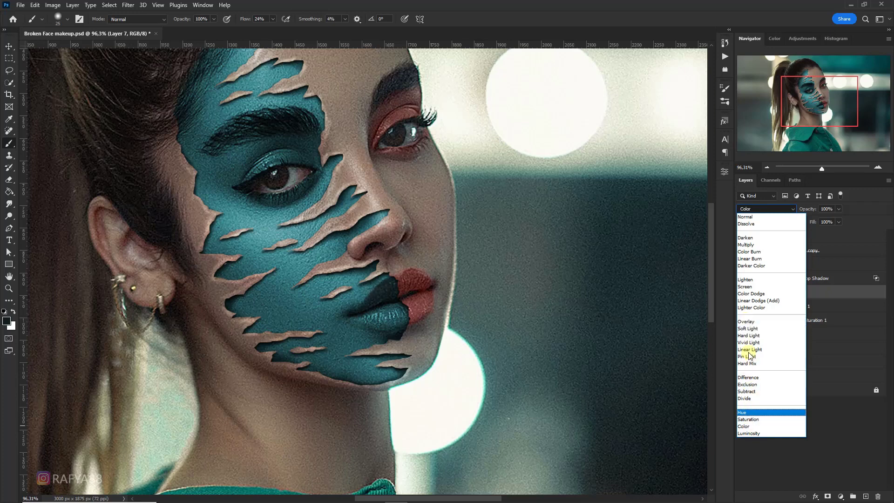
pyautogui.click(747, 322)
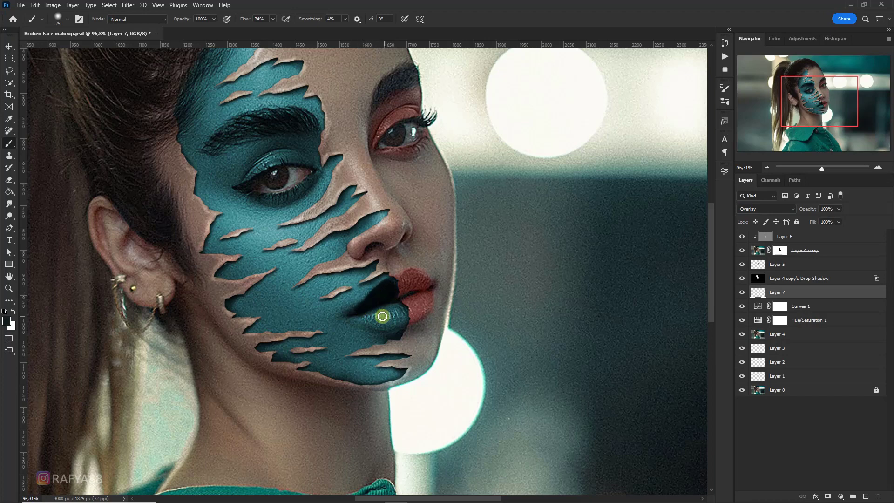
pyautogui.moveTo(387, 310)
pyautogui.mouseDown()
pyautogui.moveTo(356, 318)
pyautogui.moveTo(401, 313)
pyautogui.moveTo(403, 322)
pyautogui.moveTo(359, 318)
pyautogui.moveTo(402, 308)
pyautogui.moveTo(392, 281)
pyautogui.moveTo(378, 301)
pyautogui.mouseUp()
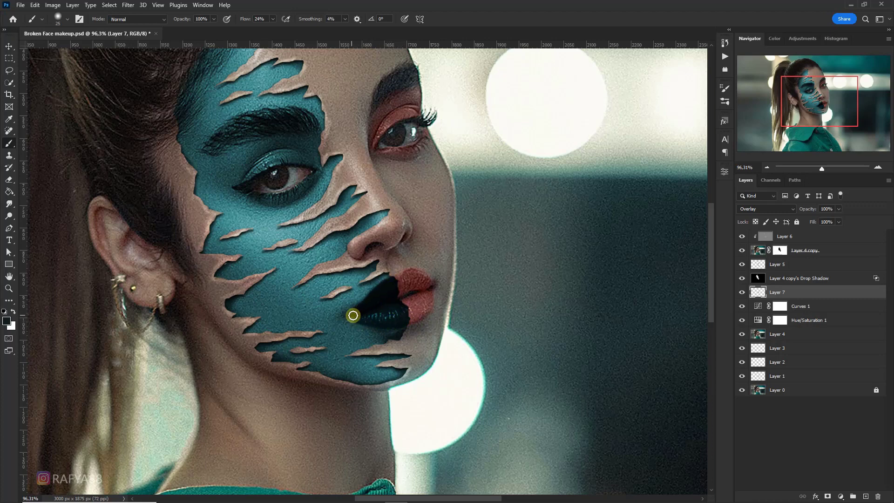
# Step: Lower Layer 7's opacity to 75% and compare the portrait with the layer hidden and shown
pyautogui.moveTo(810, 209); pyautogui.dragTo(796, 210)
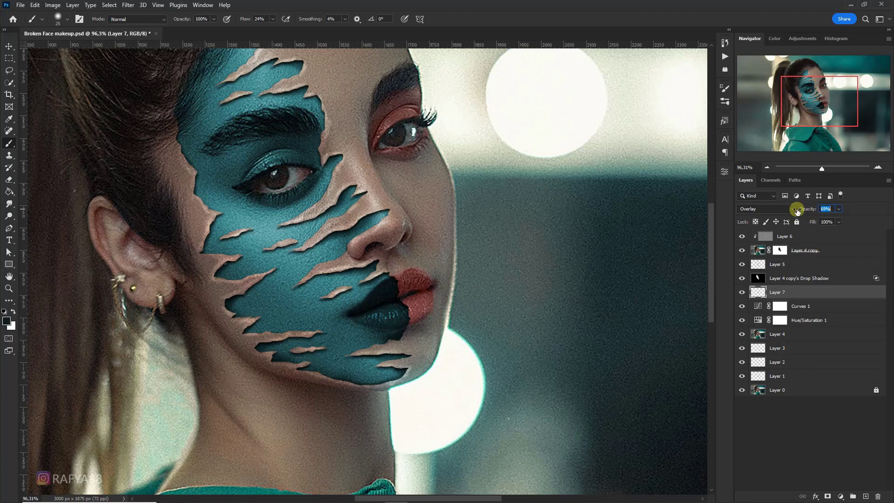
pyautogui.scroll(-5, 378, 242)
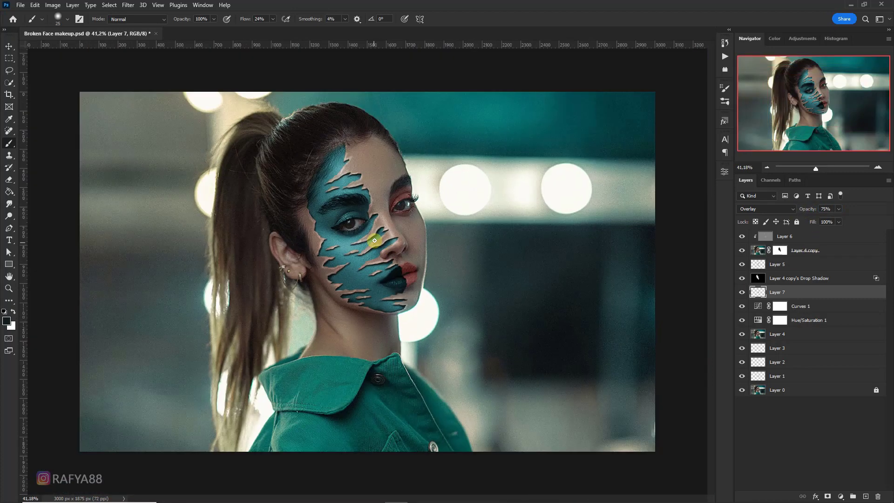
pyautogui.scroll(1, 394, 229)
pyautogui.scroll(2, 400, 224)
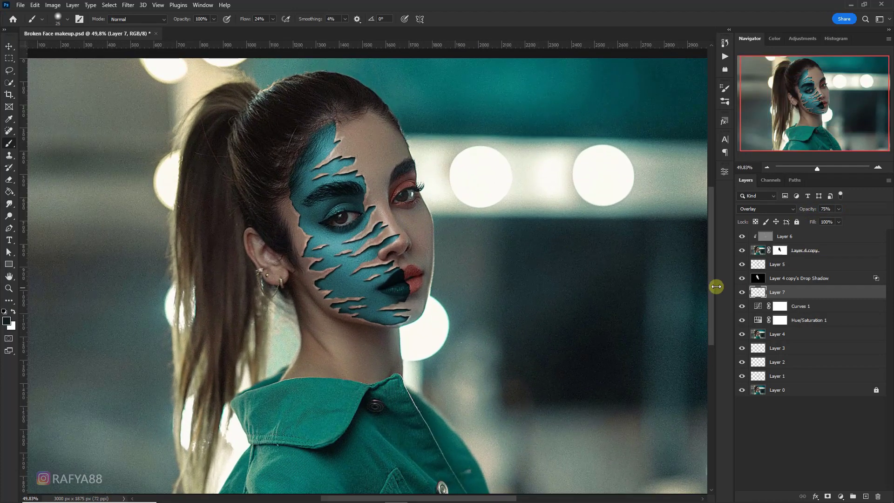
pyautogui.click(742, 291)
pyautogui.click(742, 291)
pyautogui.scroll(-4, 325, 230)
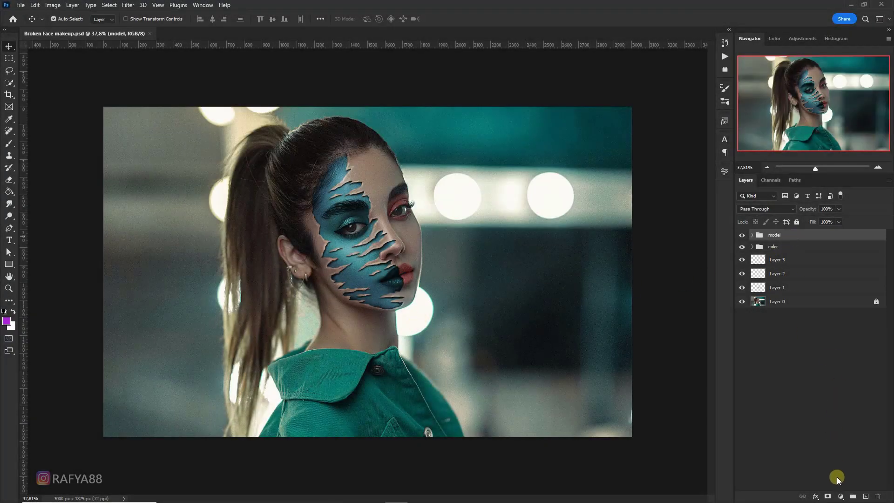
# Step: Add a Levels adjustment above the model group and lower its white output level to darken the whole image
pyautogui.click(840, 496)
pyautogui.click(835, 367)
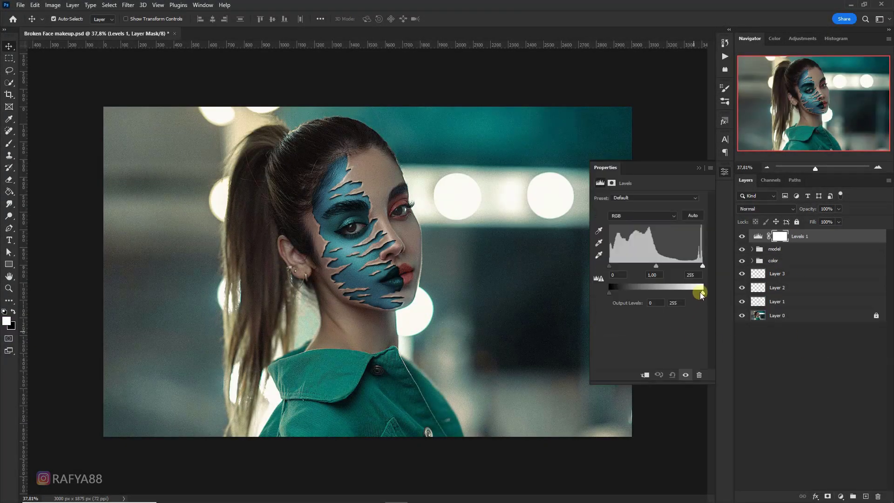
pyautogui.moveTo(700, 292); pyautogui.dragTo(666, 290)
pyautogui.click(698, 168)
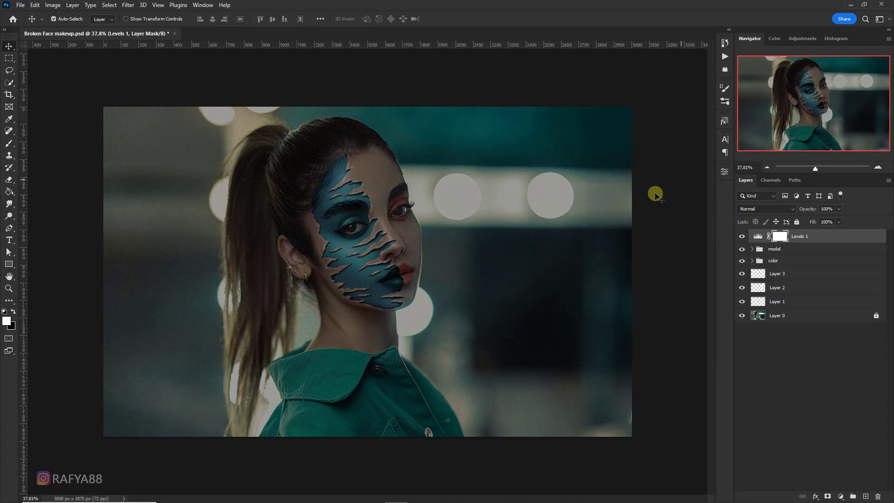
# Step: Mask the Levels darkening off the centre of the face using a soft black 1000 px brush
pyautogui.press('b')
pyautogui.press(']')
pyautogui.press(']')
pyautogui.press(']')
pyautogui.press(']')
pyautogui.press(']')
pyautogui.press(']')
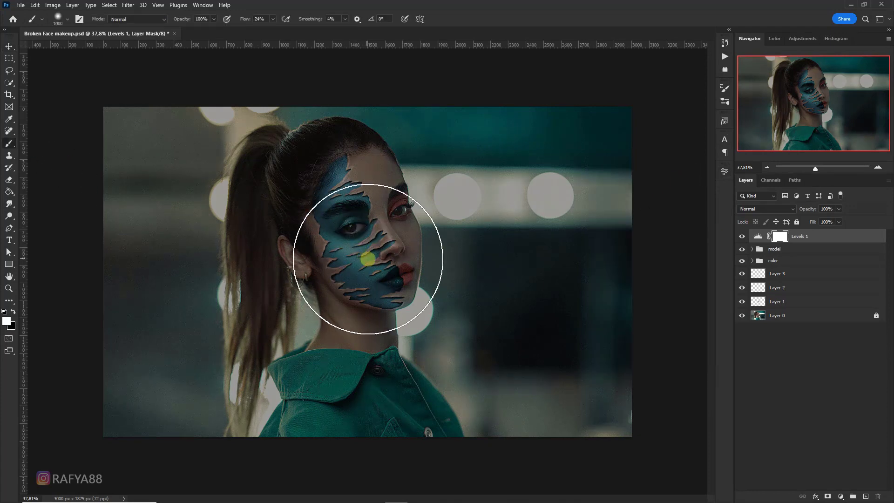
pyautogui.press('x')
pyautogui.click(368, 256)
# Step: Extend the masked area around the head and shoulders with the black brush enlarged to about 1800 px
pyautogui.press(']')
pyautogui.press(']')
pyautogui.press(']')
pyautogui.press(']')
pyautogui.press(']')
pyautogui.press(']')
pyautogui.press(']')
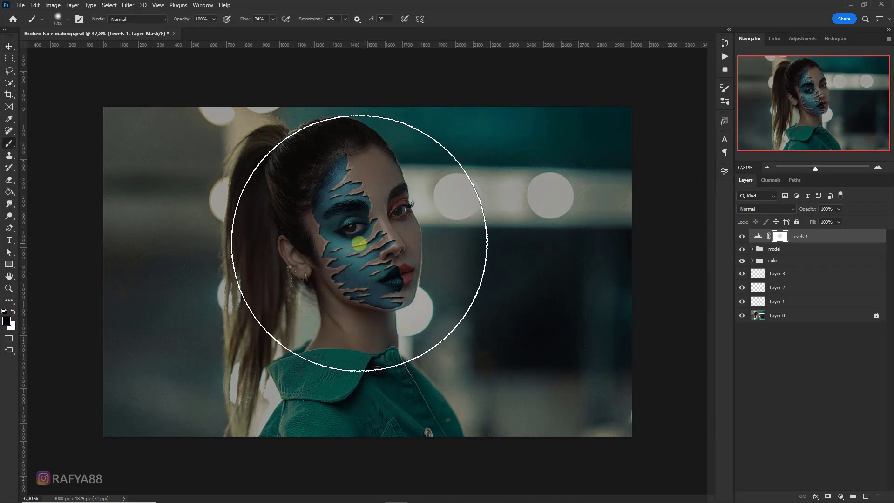
pyautogui.press(']')
pyautogui.click(344, 235)
pyautogui.press(']')
pyautogui.click(329, 258)
pyautogui.press('[')
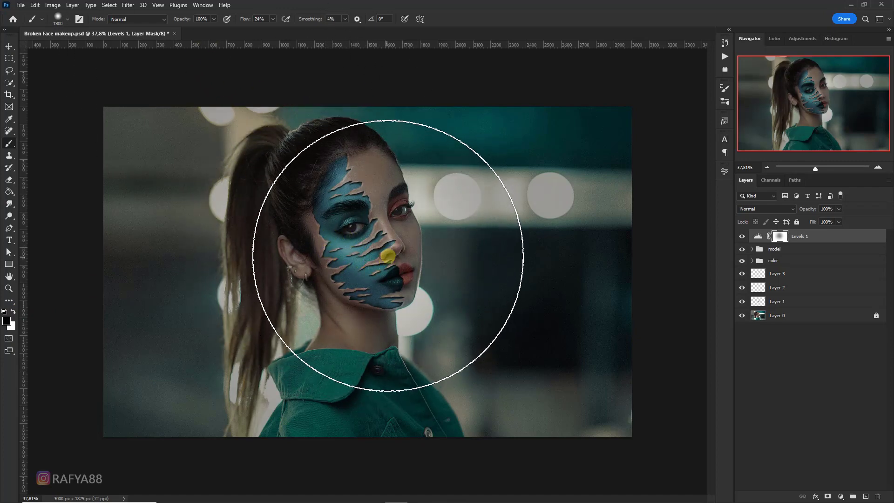
# Step: Brighten the face further on the Levels mask, reducing the black brush to 1300 px and down to 1100 px
pyautogui.press('[')
pyautogui.press('[')
pyautogui.press('[')
pyautogui.press('[')
pyautogui.press('[')
pyautogui.press('[')
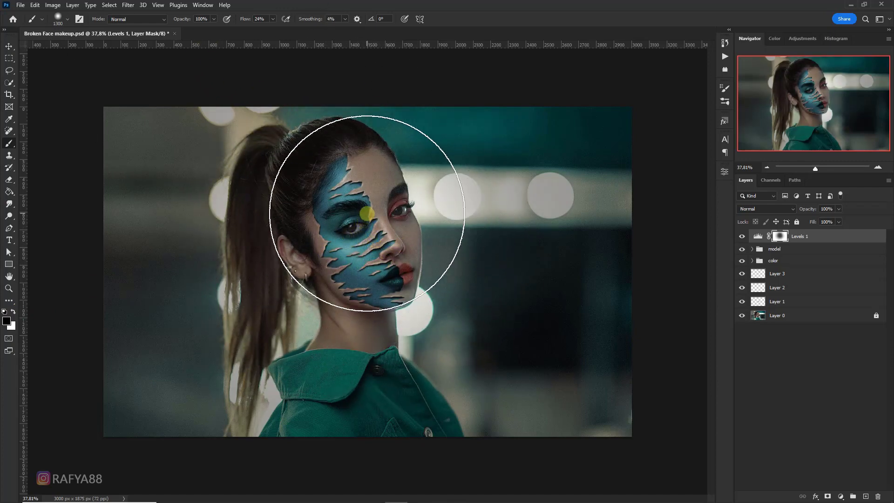
pyautogui.press('[')
pyautogui.press('[')
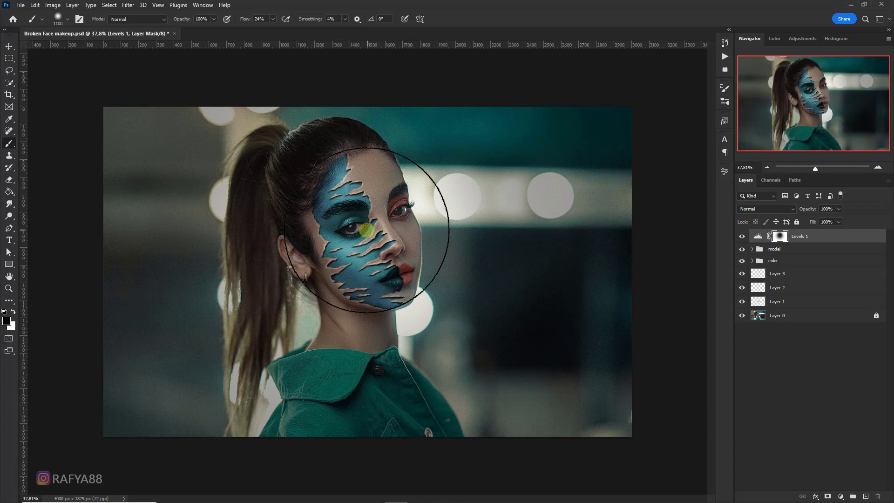
# Step: Add a Color Balance adjustment and shift its highlights towards yellow at -35 and towards red
pyautogui.click(840, 496)
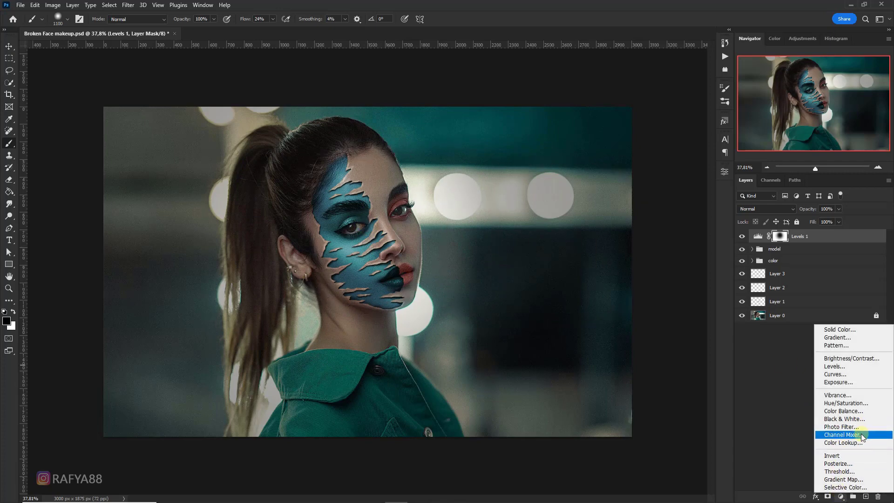
pyautogui.click(859, 412)
pyautogui.click(631, 198)
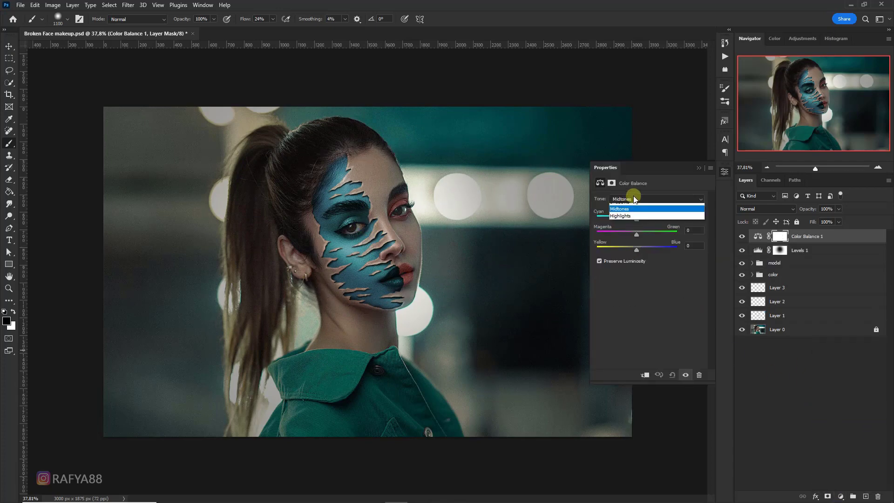
pyautogui.click(629, 219)
pyautogui.moveTo(636, 250); pyautogui.dragTo(622, 249)
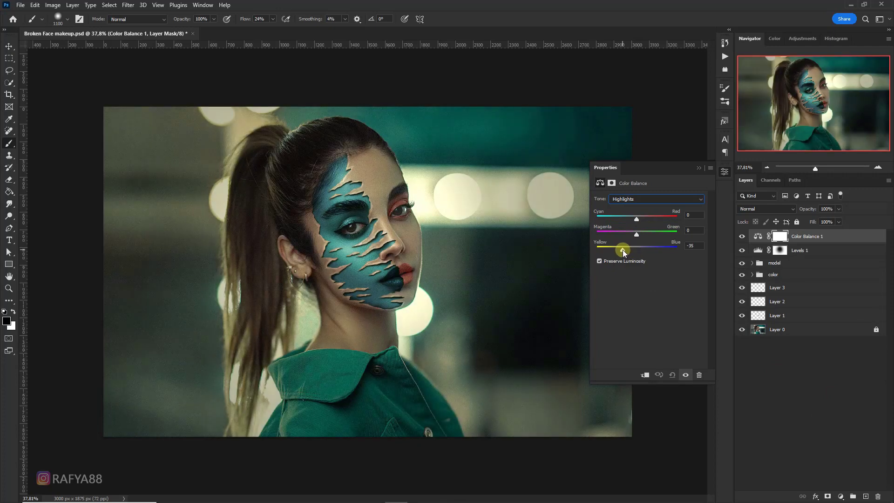
pyautogui.moveTo(636, 219); pyautogui.dragTo(640, 220)
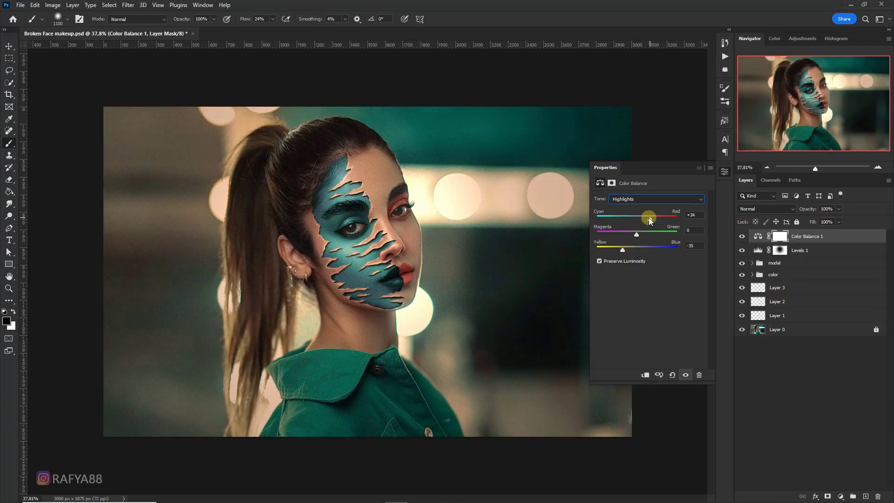
# Step: Set the Color Balance midtones to Magenta-Green -7 and Yellow-Blue +13, and compare the image with the adjustment hidden and shown
pyautogui.click(634, 200)
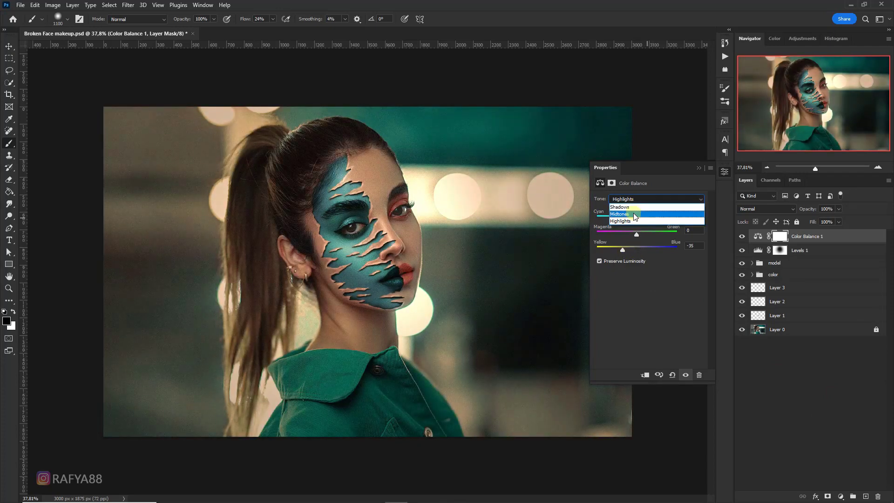
pyautogui.click(626, 207)
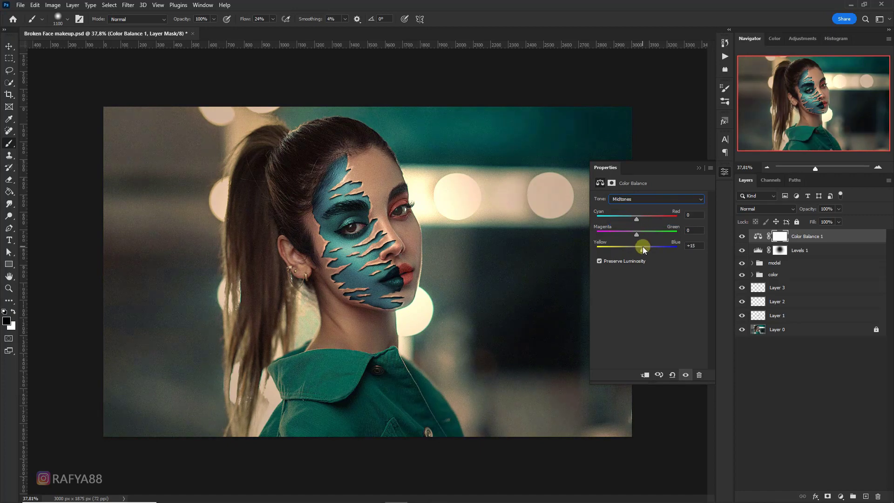
pyautogui.moveTo(636, 234); pyautogui.dragTo(633, 233)
pyautogui.click(742, 237)
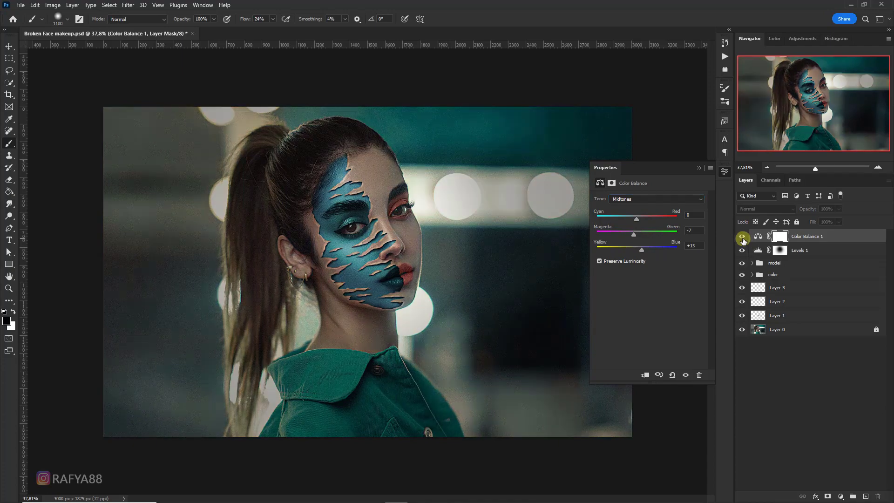
pyautogui.click(742, 236)
pyautogui.click(698, 168)
pyautogui.hotkey('ctrl', '-')
pyautogui.hotkey('ctrl', '-')
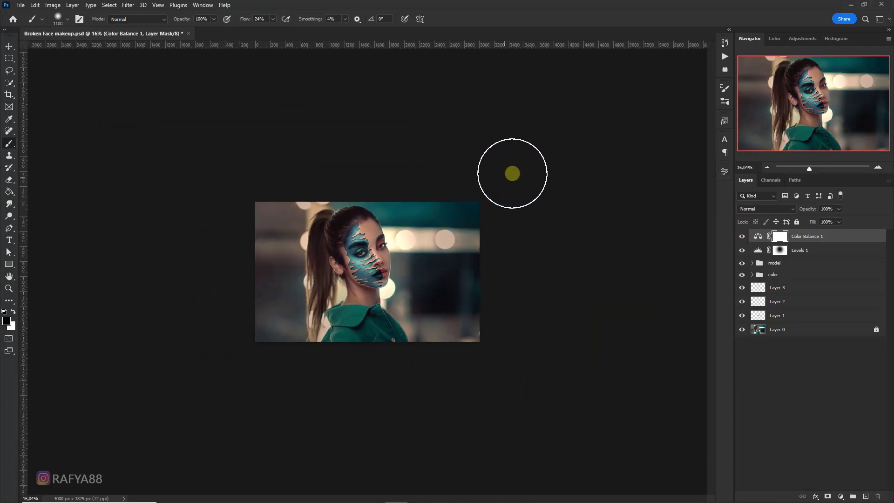